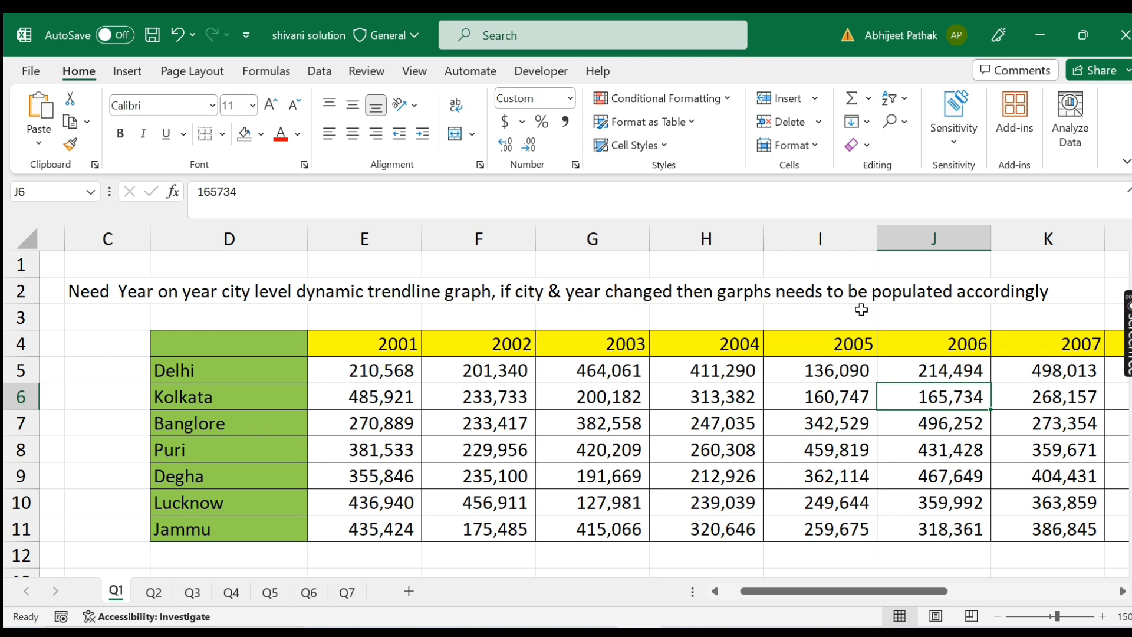
Examine the table's city names in column D and its year headings along row 4.
{"action": "scroll", "coordinate": [539, 443], "scroll_direction": "down", "scroll_amount": 1}
{"action": "scroll", "coordinate": [519, 437], "scroll_direction": "up", "scroll_amount": 1}
{"action": "left_click_drag", "start_coordinate": [247, 372], "coordinate": [236, 529]}
{"action": "left_click_drag", "start_coordinate": [377, 344], "coordinate": [983, 344]}
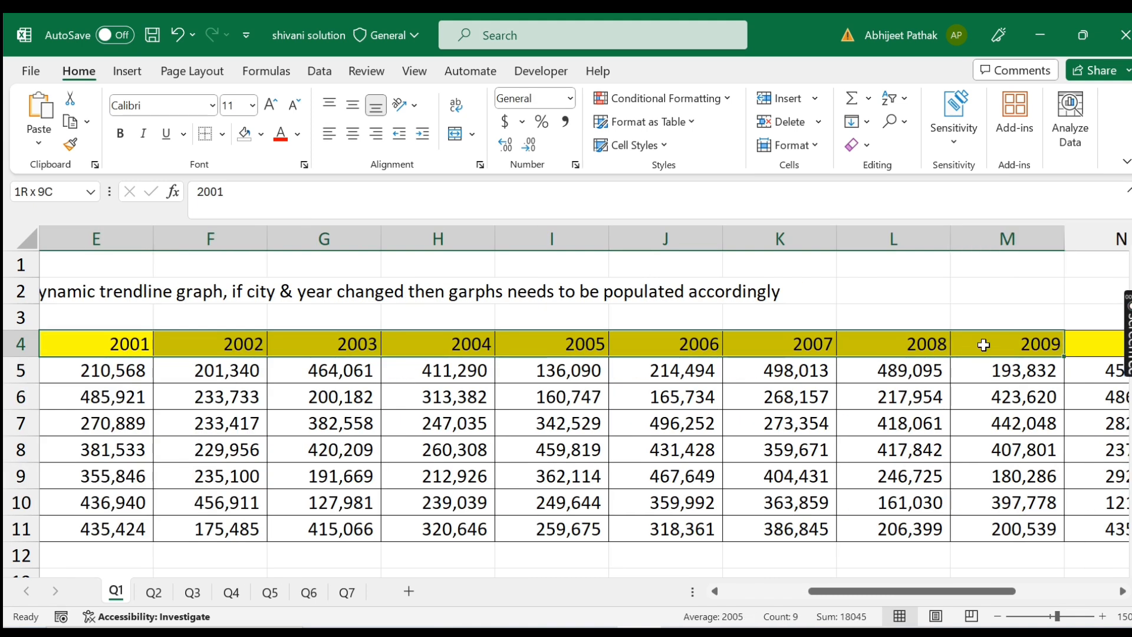
{"action": "left_click_drag", "start_coordinate": [918, 593], "coordinate": [698, 560]}
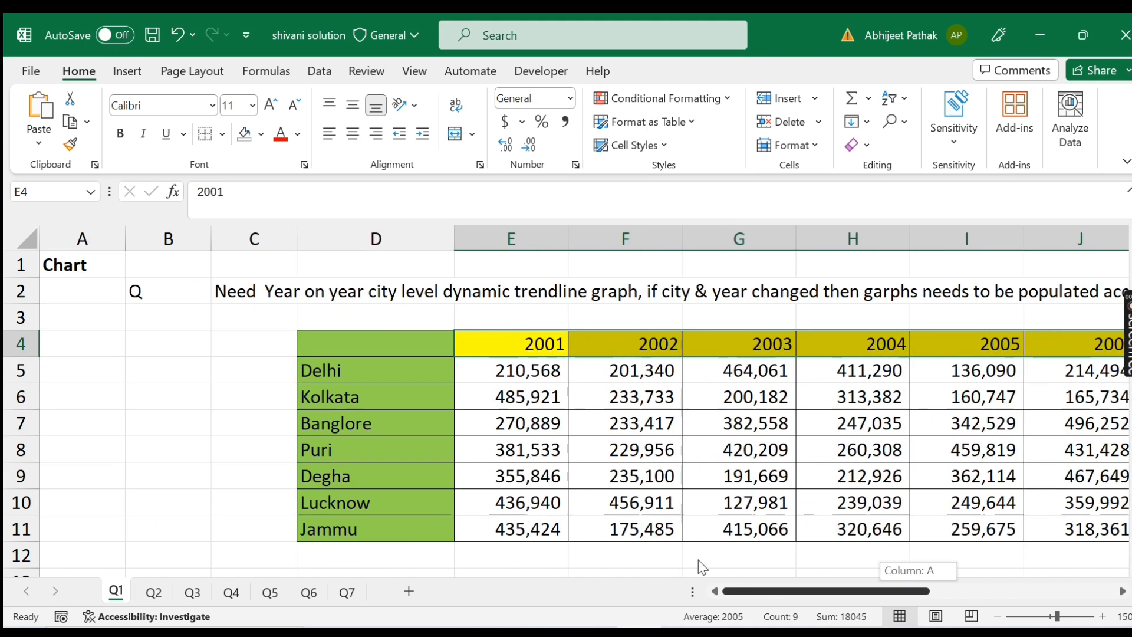
{"action": "scroll", "coordinate": [580, 421], "scroll_direction": "down", "scroll_amount": 2}
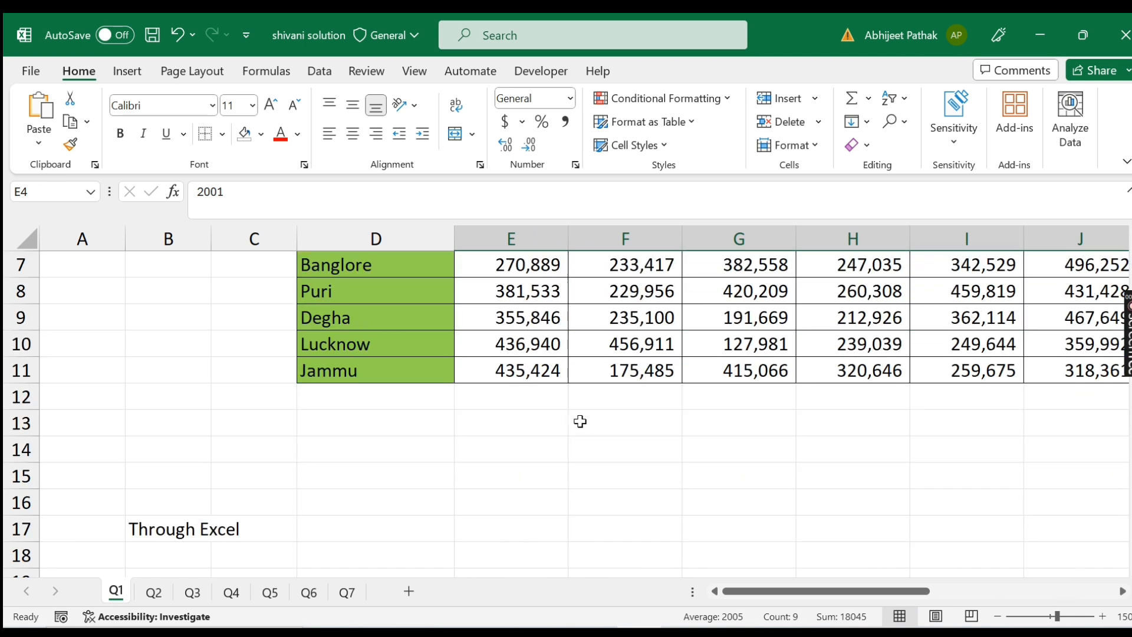
Enter the headings City in D13 and Year in E13, below the data table.
{"action": "left_click", "coordinate": [374, 423]}
{"action": "scroll", "coordinate": [422, 445], "scroll_direction": "up", "scroll_amount": 1}
{"action": "scroll", "coordinate": [425, 446], "scroll_direction": "up", "scroll_amount": 1}
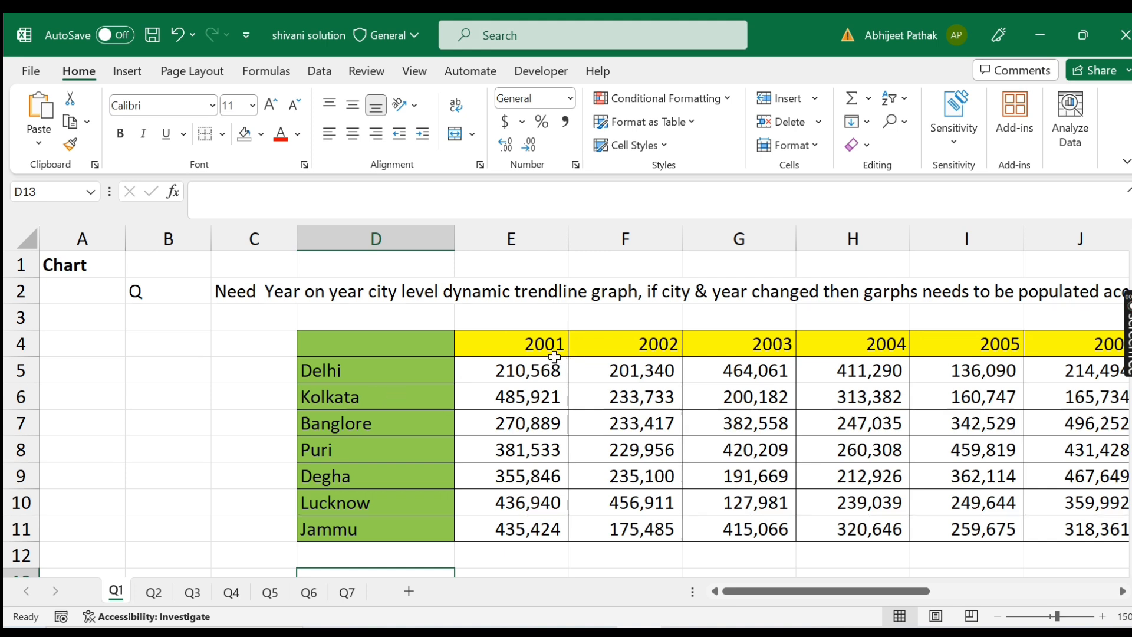
{"action": "scroll", "coordinate": [470, 397], "scroll_direction": "down", "scroll_amount": 2}
{"action": "type", "text": "y"}
{"action": "key", "text": "BackSpace"}
{"action": "type", "text": "Clity"}
{"action": "key", "text": "Tab"}
{"action": "type", "text": "E"}
{"action": "key", "text": "BackSpace"}
{"action": "type", "text": "yYHe"}
{"action": "key", "text": "BackSpace"}
{"action": "key", "text": "BackSpace"}
{"action": "type", "text": "ear"}
{"action": "key", "text": "ctrl+Return"}
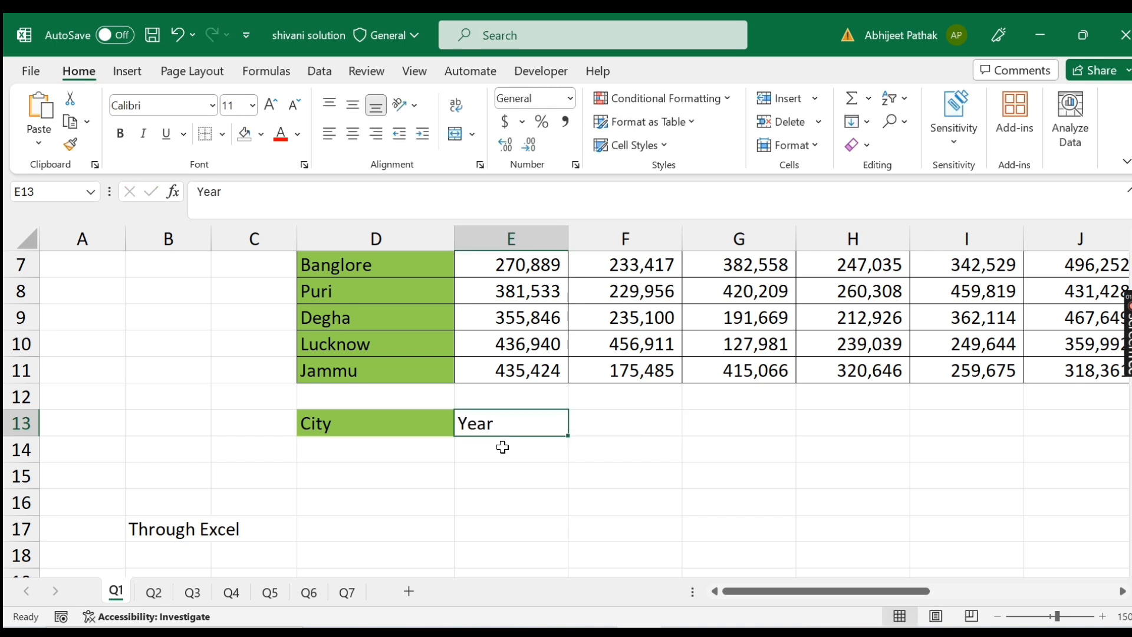
Remove the fill colour from the range D13:E17.
{"action": "key", "text": "Left"}
{"action": "left_click_drag", "start_coordinate": [435, 422], "coordinate": [566, 534]}
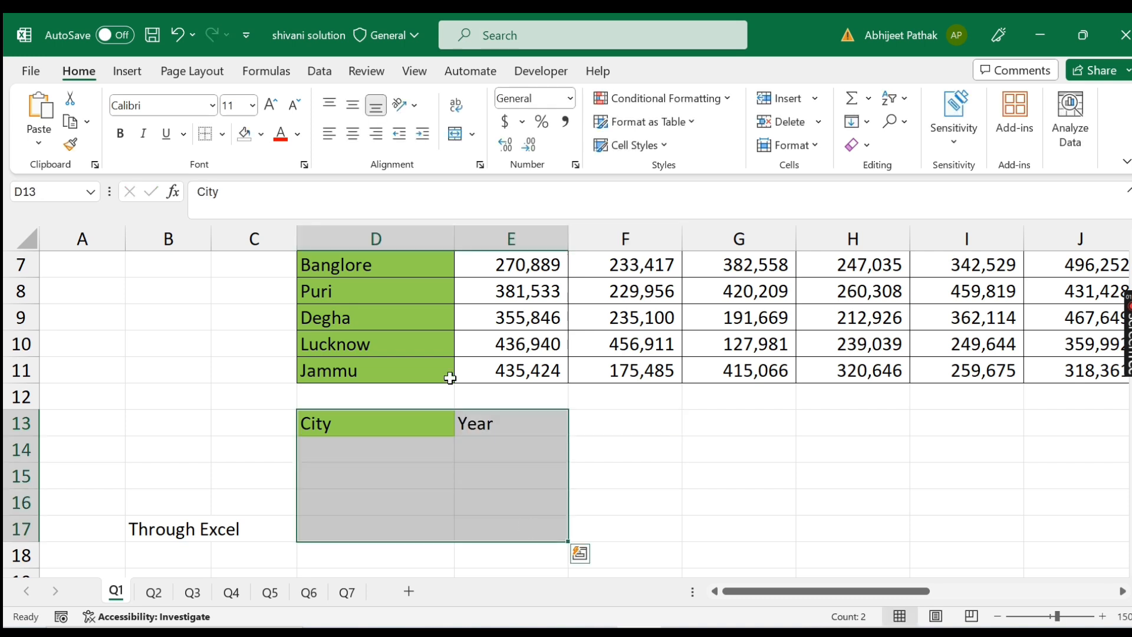
{"action": "left_click", "coordinate": [260, 134]}
{"action": "left_click", "coordinate": [282, 333]}
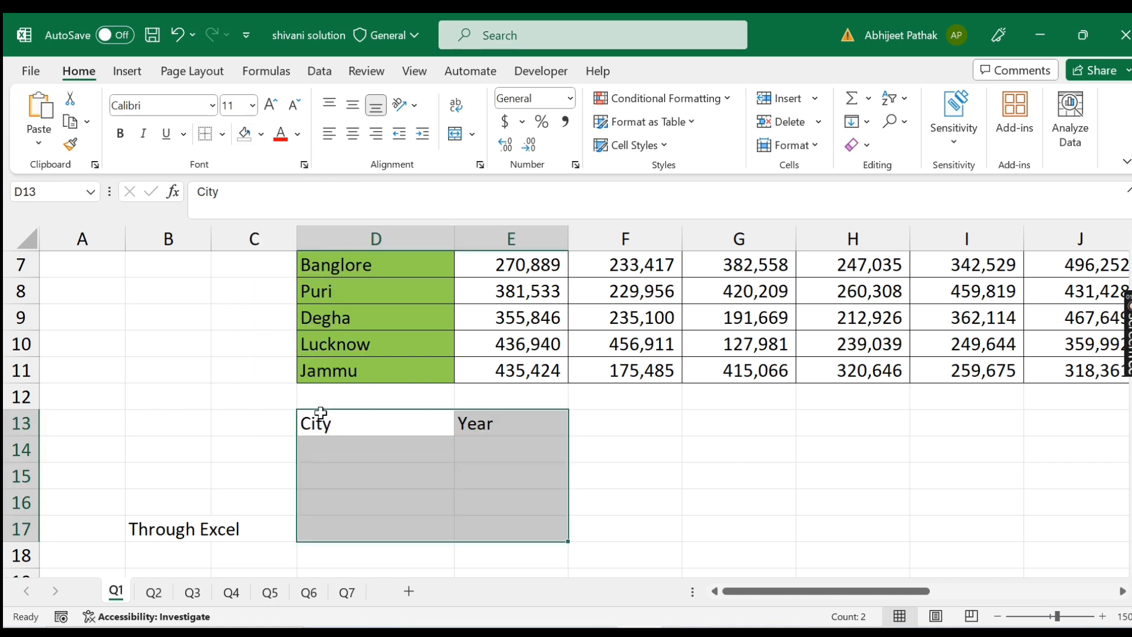
Apply all borders to the selector block D13:E14 and centre its contents horizontally.
{"action": "left_click", "coordinate": [363, 432]}
{"action": "left_click_drag", "start_coordinate": [431, 451], "coordinate": [471, 430]}
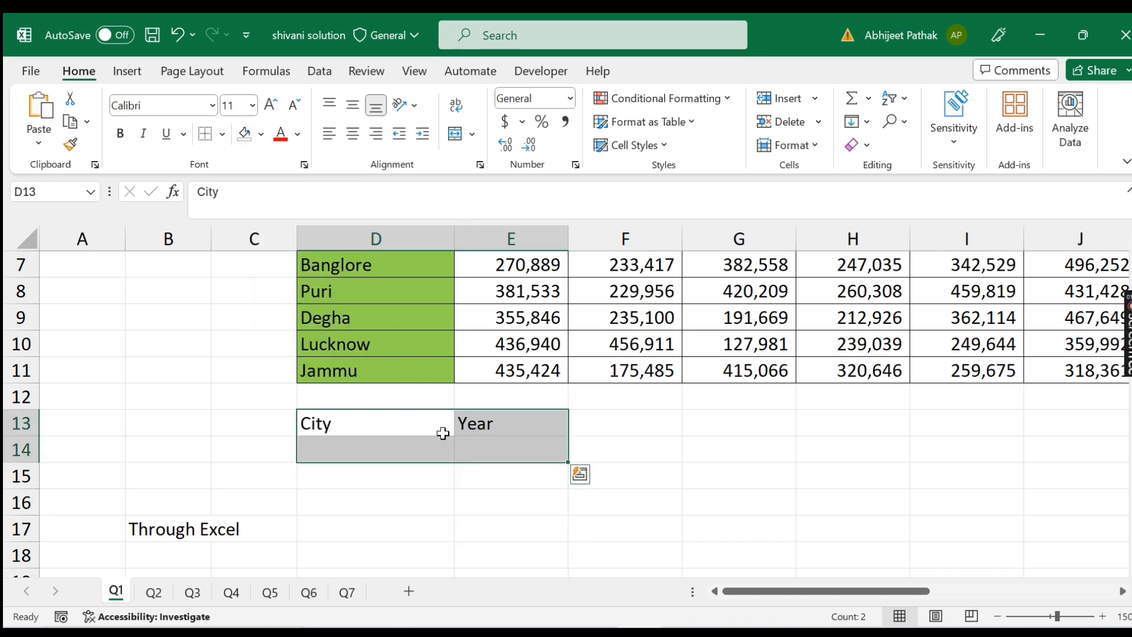
{"action": "left_click", "coordinate": [221, 134]}
{"action": "left_click", "coordinate": [235, 322]}
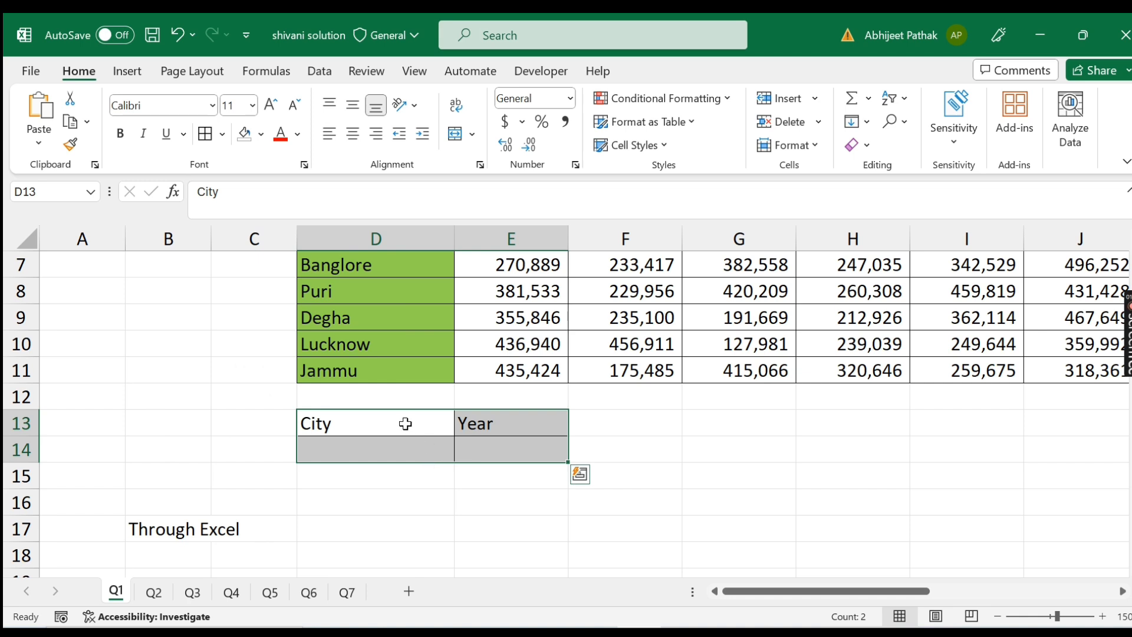
{"action": "left_click", "coordinate": [353, 134]}
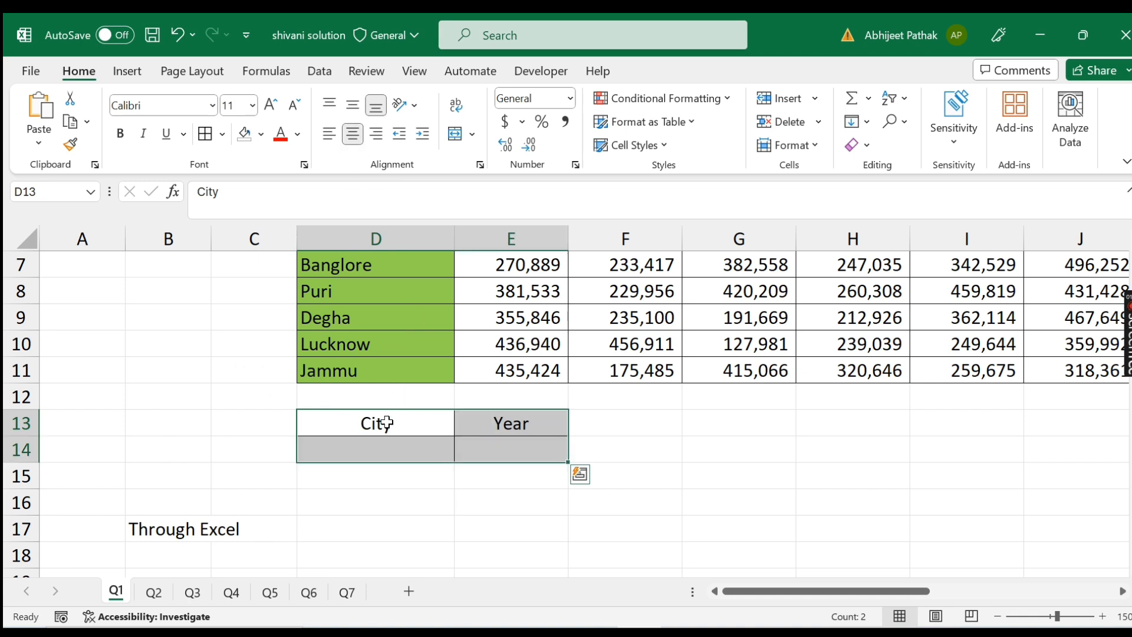
Enter ALL in bold beneath both the City and Year headings, in D14 and E14.
{"action": "left_click", "coordinate": [384, 448]}
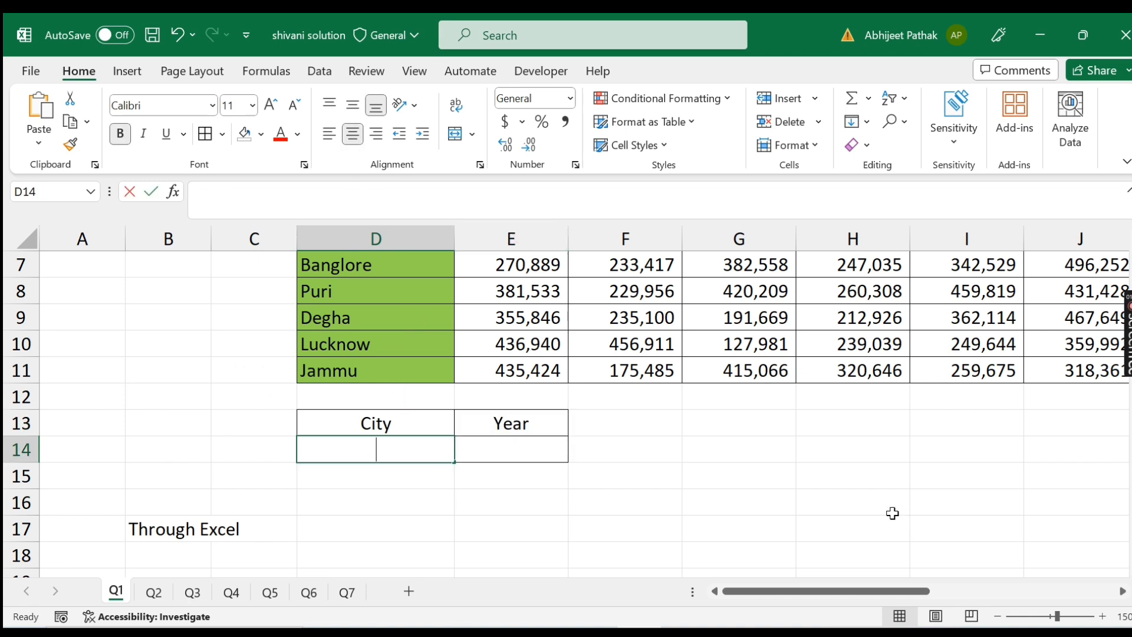
{"action": "type", "text": "all"}
{"action": "key", "text": "BackSpace"}
{"action": "key", "text": "BackSpace"}
{"action": "key", "text": "BackSpace"}
{"action": "type", "text": "ALL"}
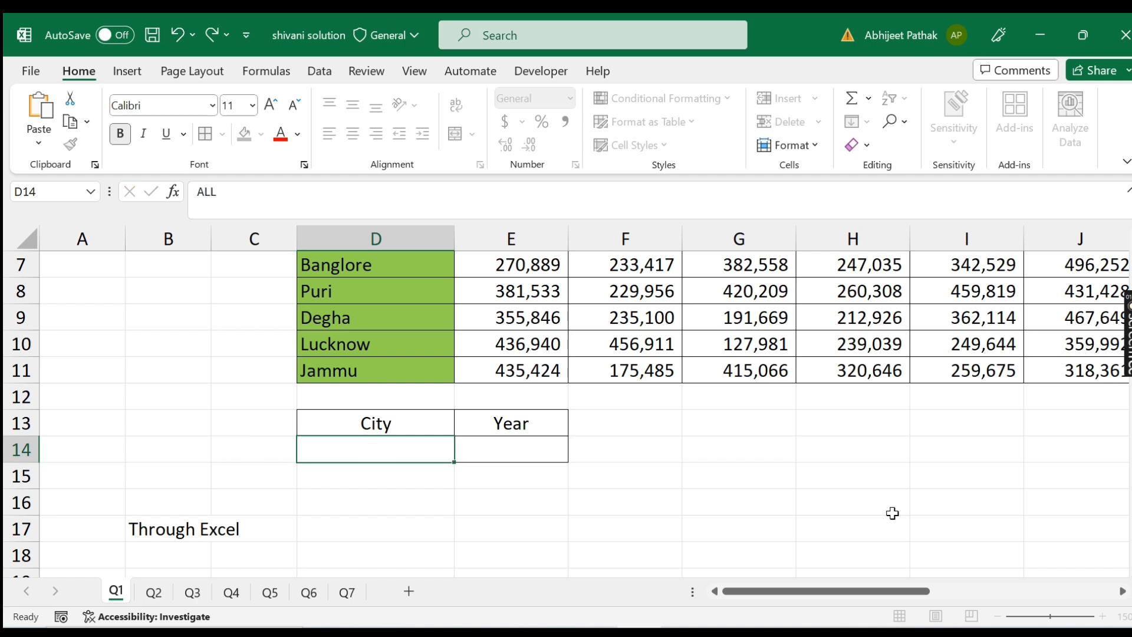
{"action": "key", "text": "Tab"}
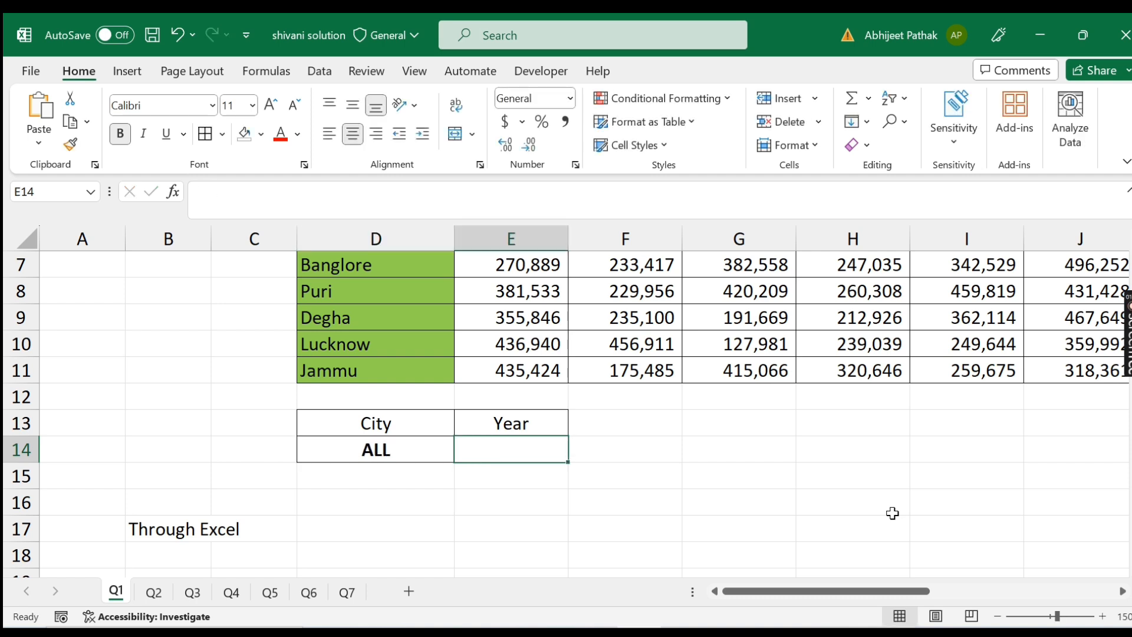
{"action": "type", "text": "ALL"}
{"action": "key", "text": "Left"}
{"action": "key", "text": "Left"}
{"action": "key", "text": "Right"}
{"action": "key", "text": "Right"}
{"action": "key", "text": "Down"}
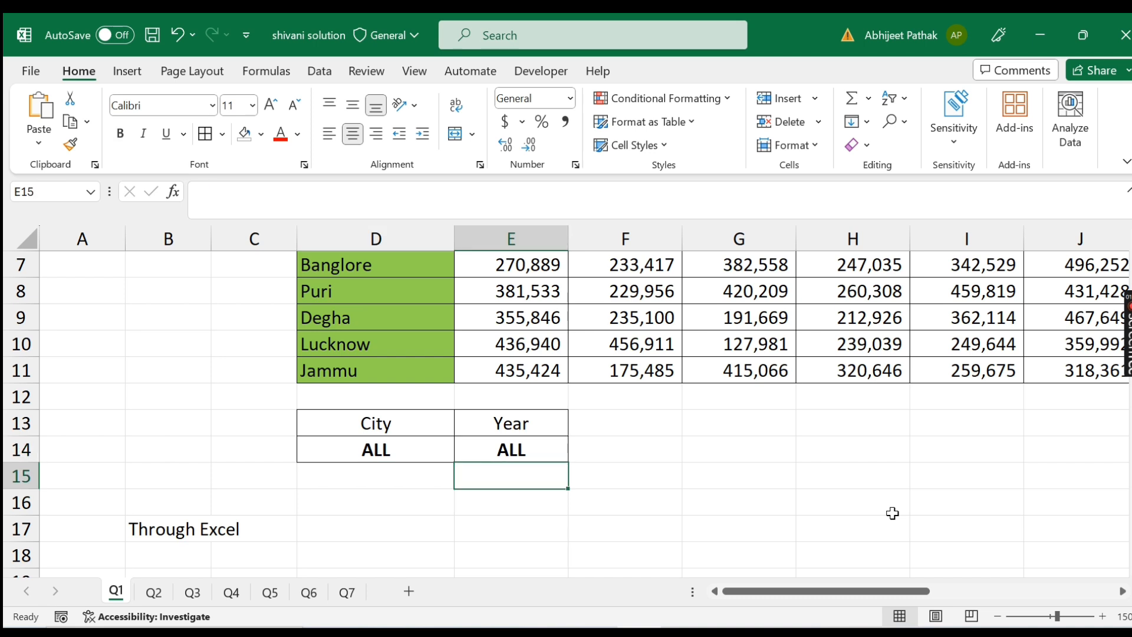
Enter the formula =IF(D14="ALL",D14) in cell D16.
{"action": "key", "text": "Left"}
{"action": "key", "text": "Down"}
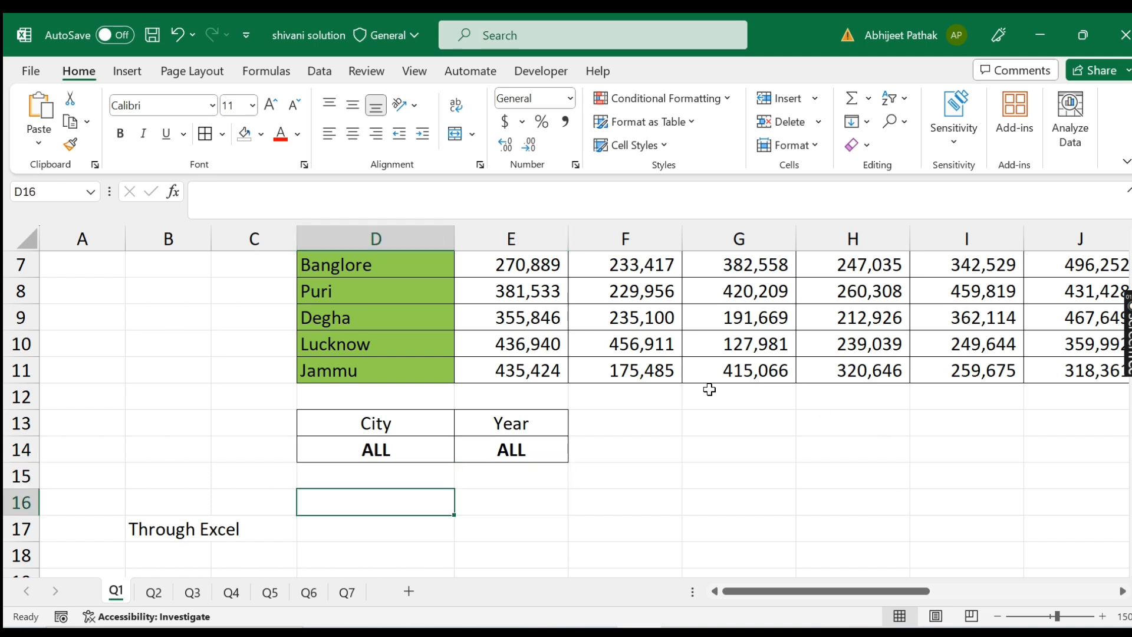
{"action": "left_click", "coordinate": [388, 452]}
{"action": "left_click", "coordinate": [405, 500]}
{"action": "type", "text": "=IF("}
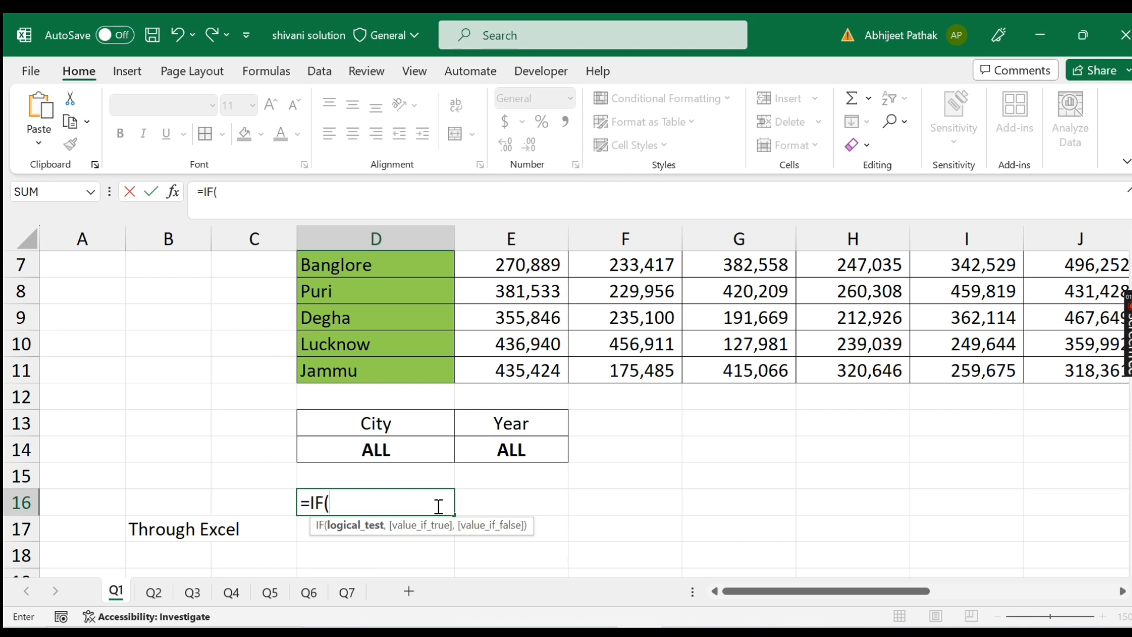
{"action": "left_click", "coordinate": [406, 451]}
{"action": "type", "text": "=\"ALL"}
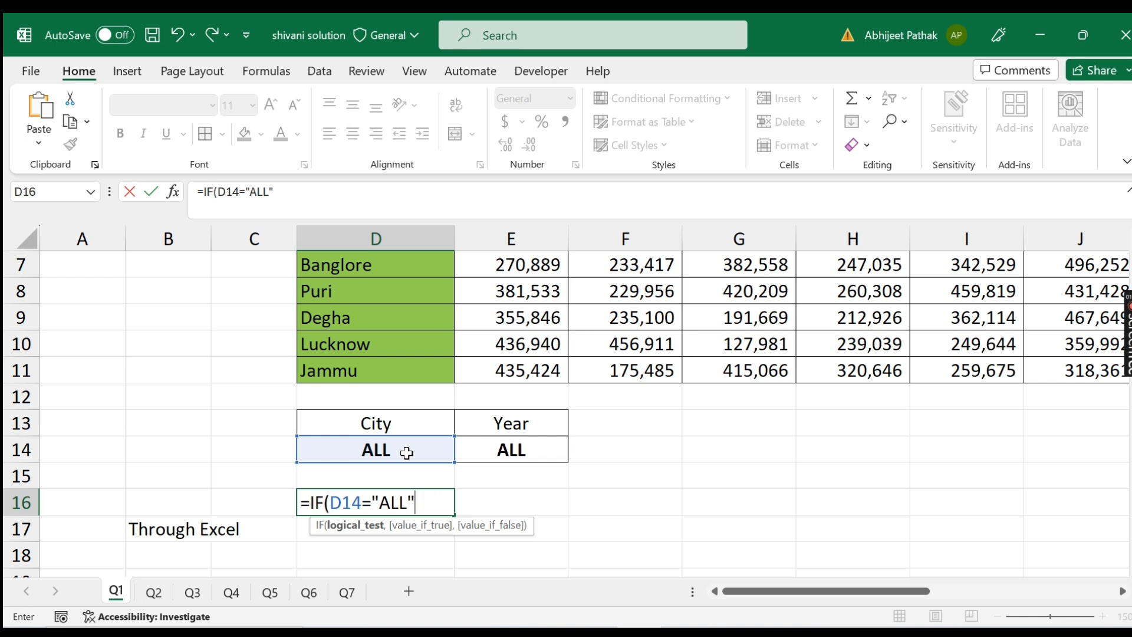
{"action": "type", "text": "\","}
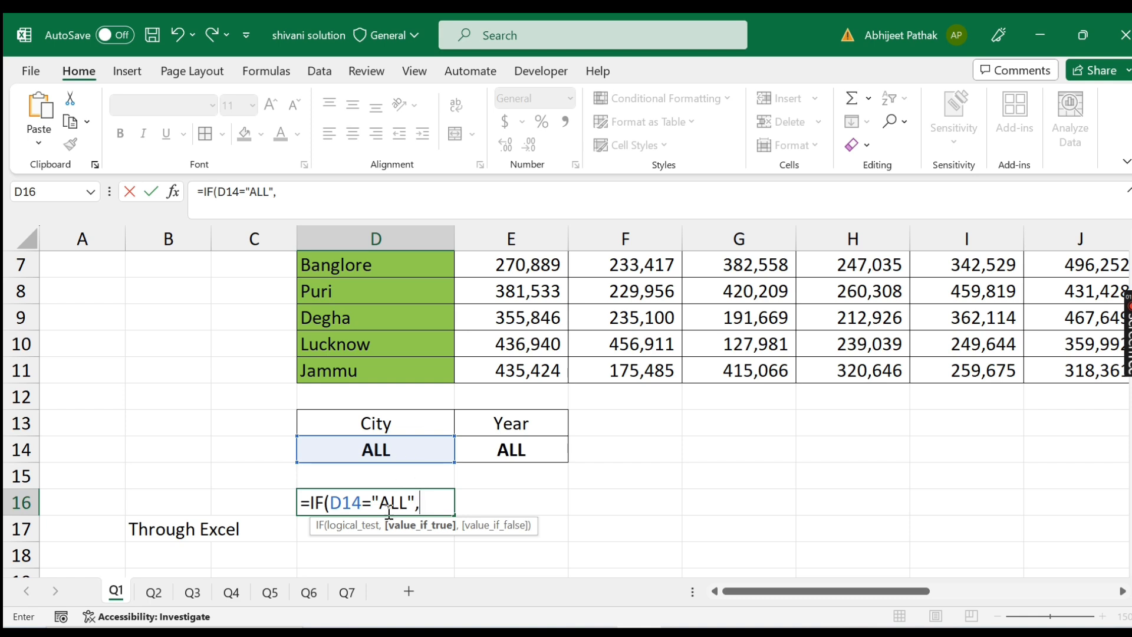
{"action": "left_click", "coordinate": [408, 449]}
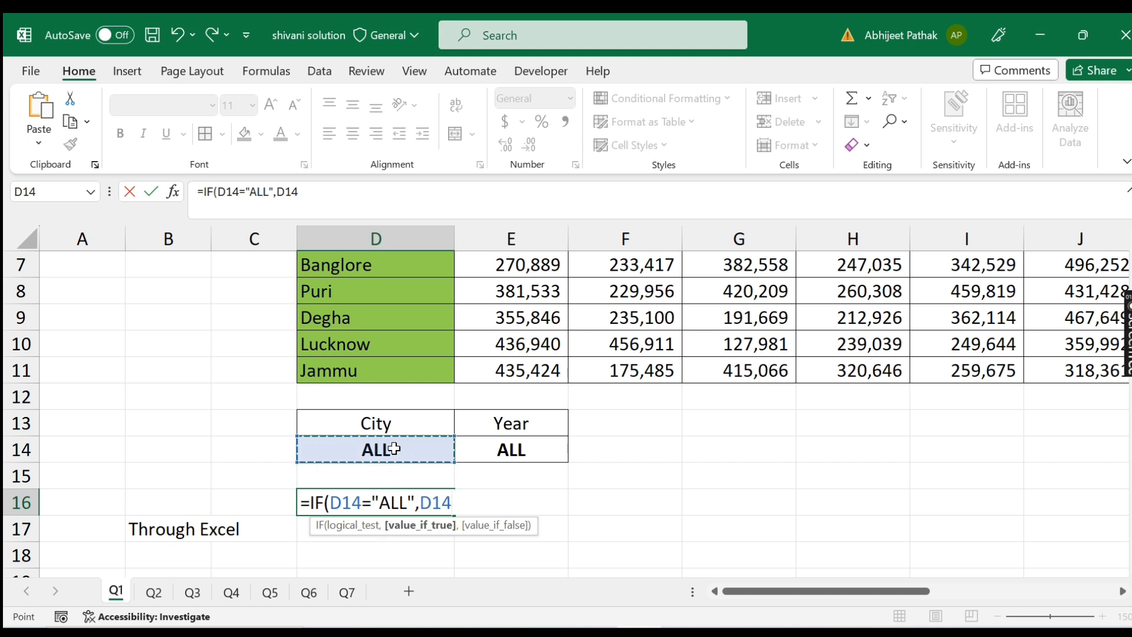
{"action": "key", "text": "Return"}
Change the formula in D16 to =IF(D14="ALL",D5:D11,D14) so that ALL returns every city.
{"action": "left_click", "coordinate": [383, 503]}
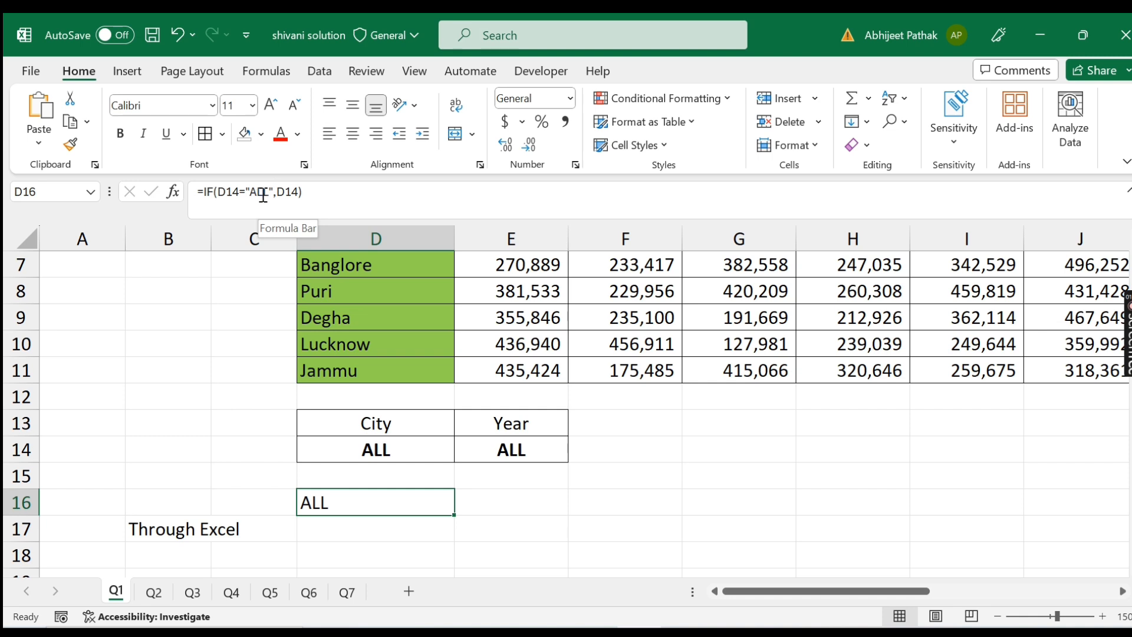
{"action": "left_click", "coordinate": [311, 192]}
{"action": "key", "text": "BackSpace"}
{"action": "key", "text": "BackSpace"}
{"action": "key", "text": "BackSpace"}
{"action": "key", "text": "BackSpace"}
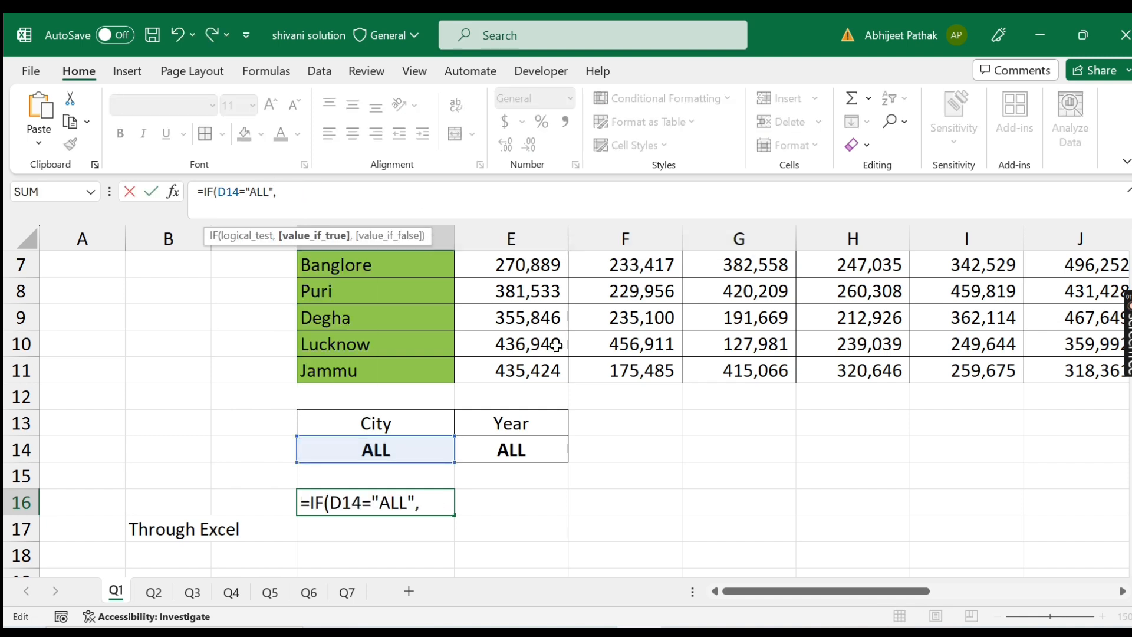
{"action": "scroll", "coordinate": [554, 345], "scroll_direction": "up", "scroll_amount": 2}
{"action": "left_click_drag", "start_coordinate": [395, 373], "coordinate": [386, 531]}
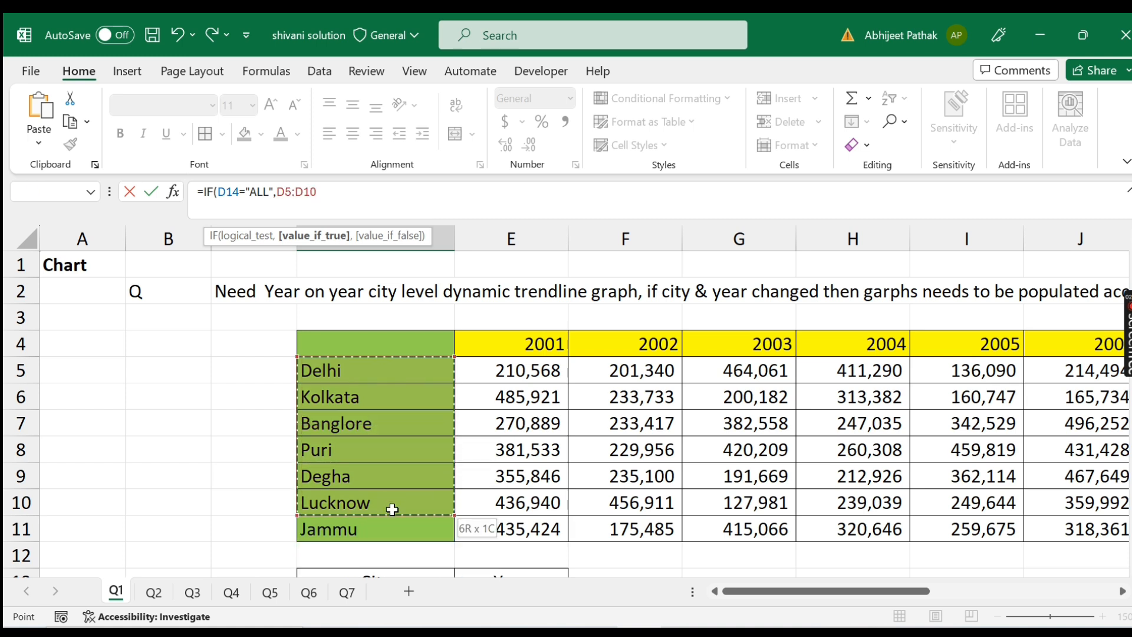
{"action": "scroll", "coordinate": [471, 390], "scroll_direction": "down", "scroll_amount": 1}
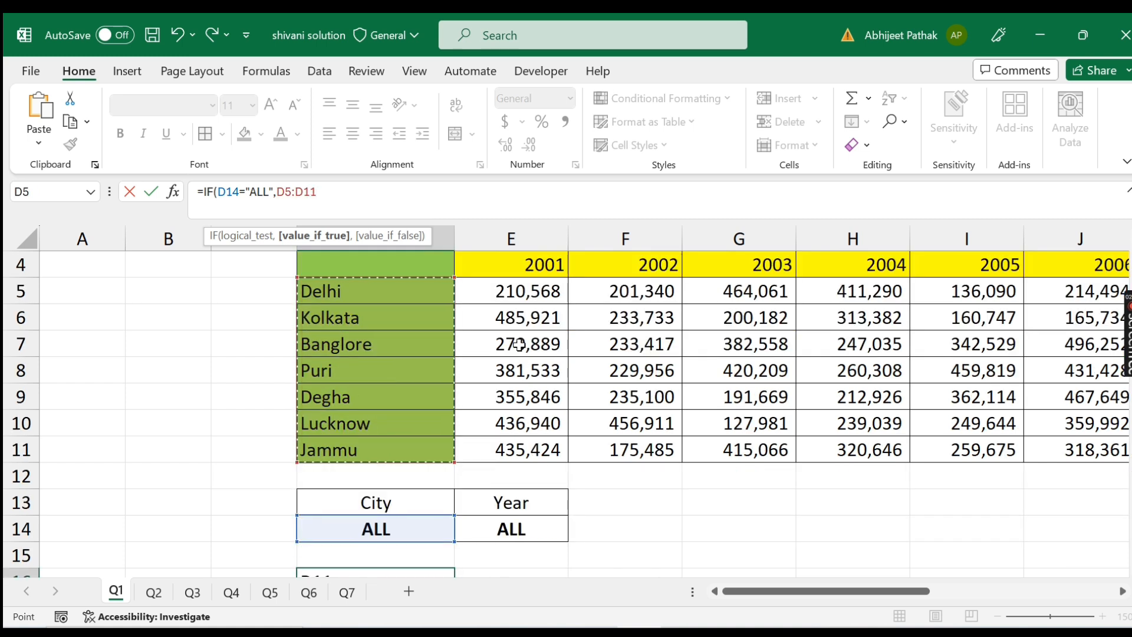
{"action": "type", "text": ","}
{"action": "left_click", "coordinate": [384, 525]}
{"action": "type", "text": ")"}
{"action": "key", "text": "Return"}
Centre the spilled city list in D16:D22 horizontally.
{"action": "scroll", "coordinate": [480, 507], "scroll_direction": "down", "scroll_amount": 2}
{"action": "left_click_drag", "start_coordinate": [389, 371], "coordinate": [389, 529]}
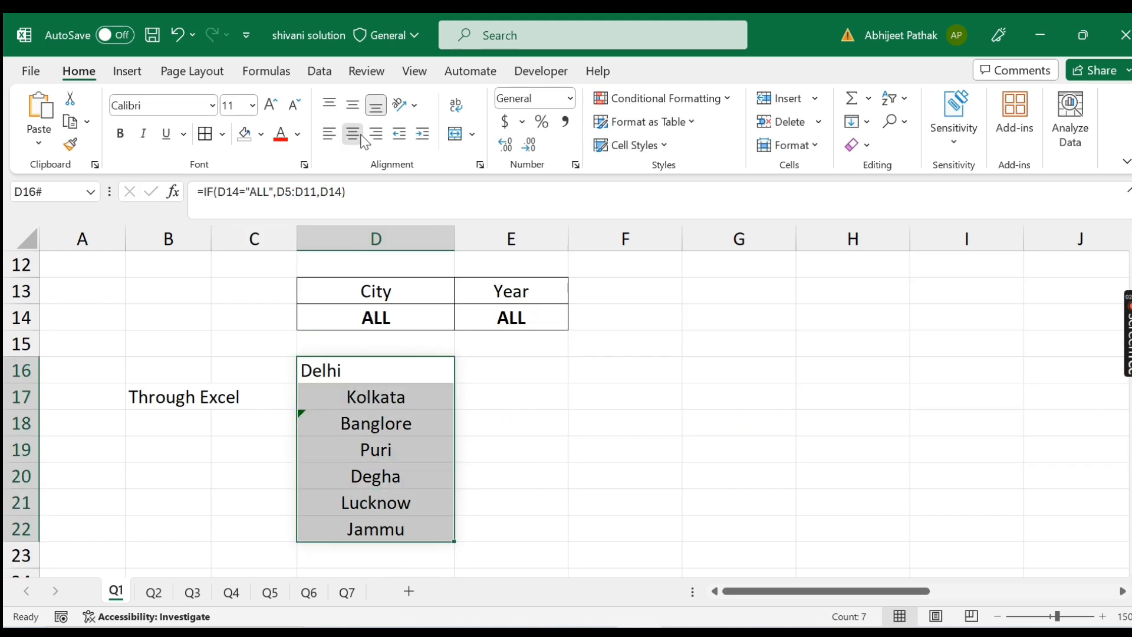
{"action": "left_click", "coordinate": [352, 134]}
Test the city formula by entering DELHI in D14, and undo the entry.
{"action": "left_click", "coordinate": [386, 315]}
{"action": "type", "text": "DELHI"}
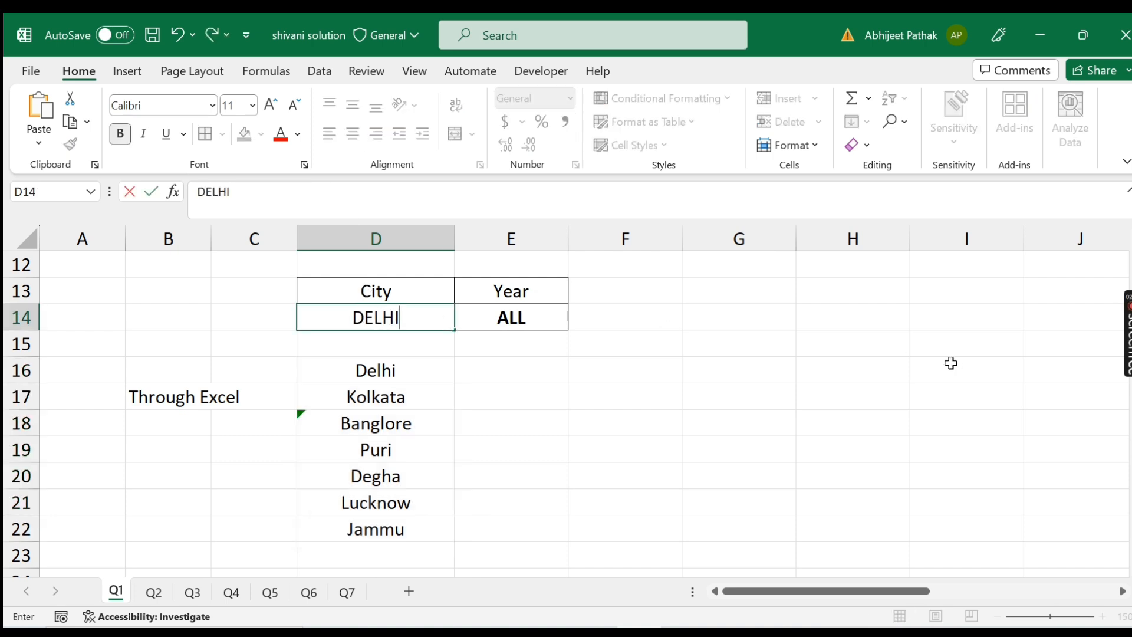
{"action": "key", "text": "Return"}
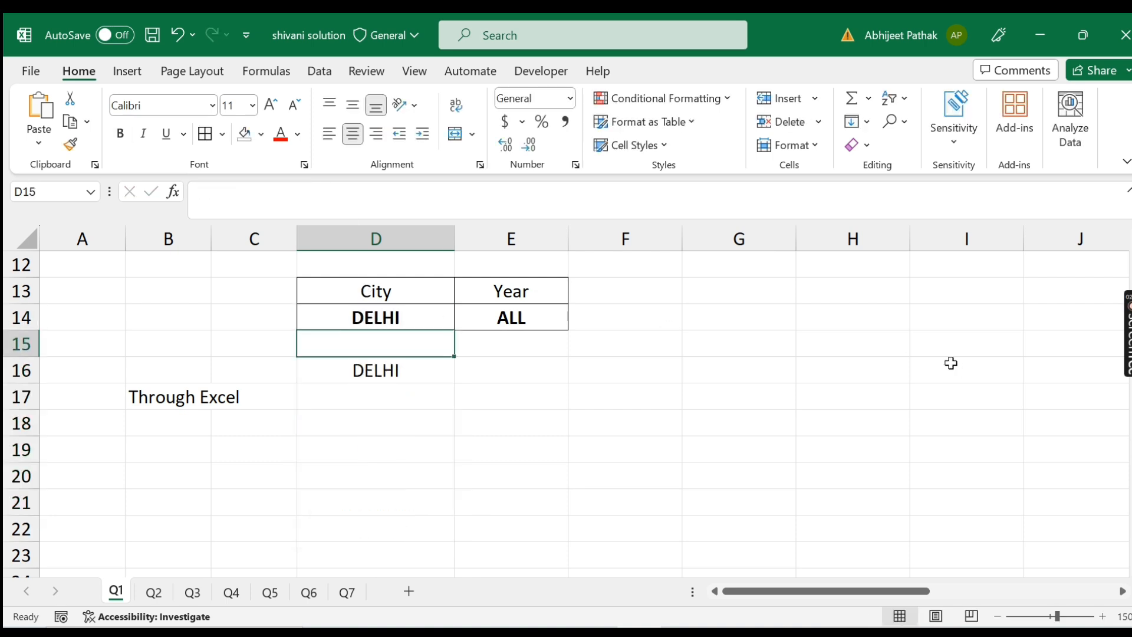
{"action": "key", "text": "ctrl+z"}
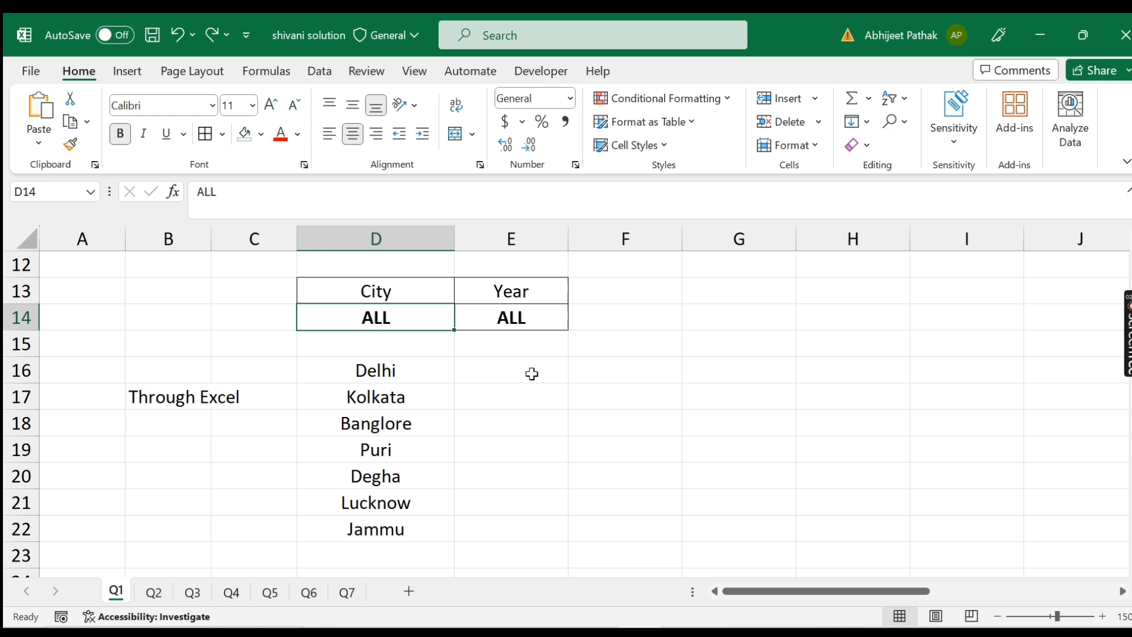
Start an IF formula in cell E15 below the year selector with the test E14="ALL".
{"action": "left_click", "coordinate": [504, 362]}
{"action": "scroll", "coordinate": [505, 362], "scroll_direction": "up", "scroll_amount": 4}
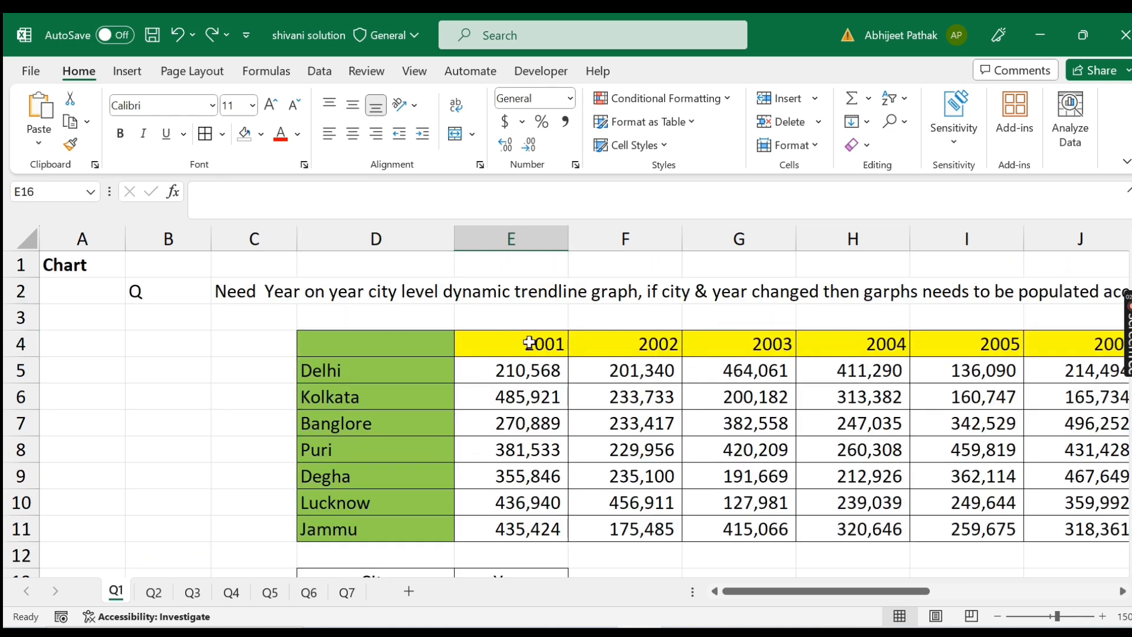
{"action": "scroll", "coordinate": [538, 419], "scroll_direction": "down", "scroll_amount": 2}
{"action": "scroll", "coordinate": [571, 313], "scroll_direction": "up", "scroll_amount": 2}
{"action": "scroll", "coordinate": [614, 344], "scroll_direction": "down", "scroll_amount": 2}
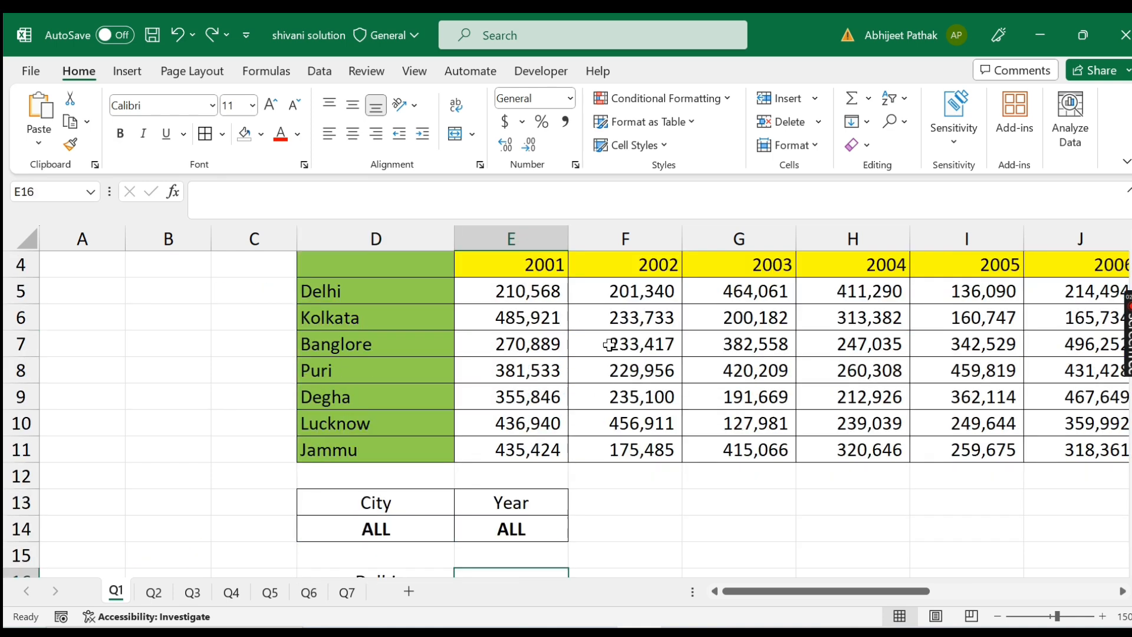
{"action": "scroll", "coordinate": [546, 474], "scroll_direction": "down", "scroll_amount": 1}
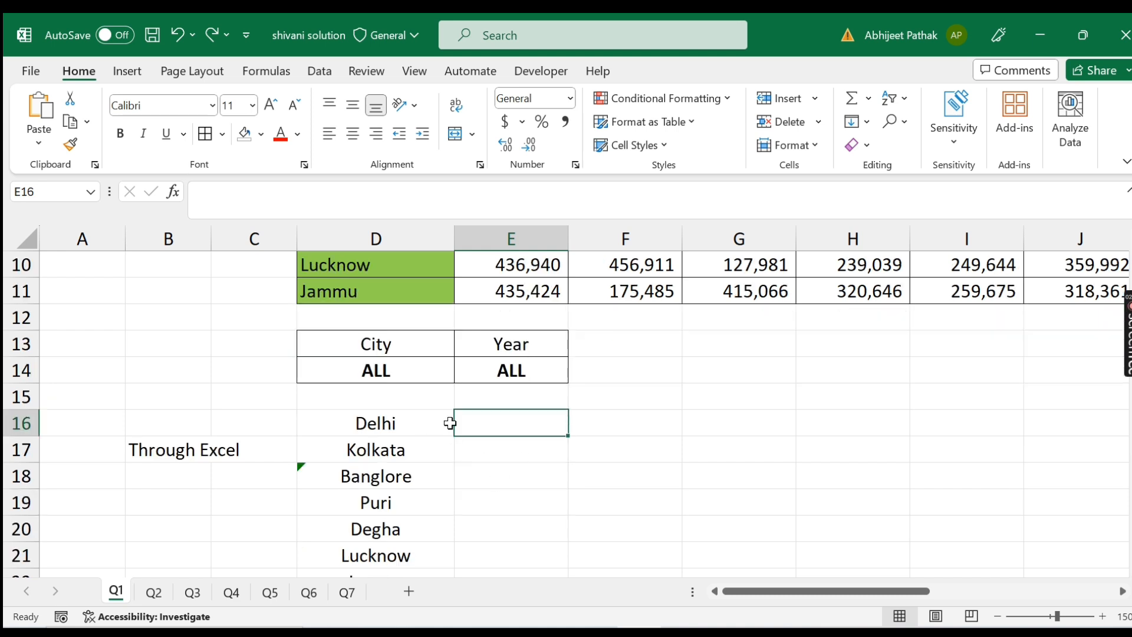
{"action": "left_click_drag", "start_coordinate": [513, 394], "coordinate": [910, 397]}
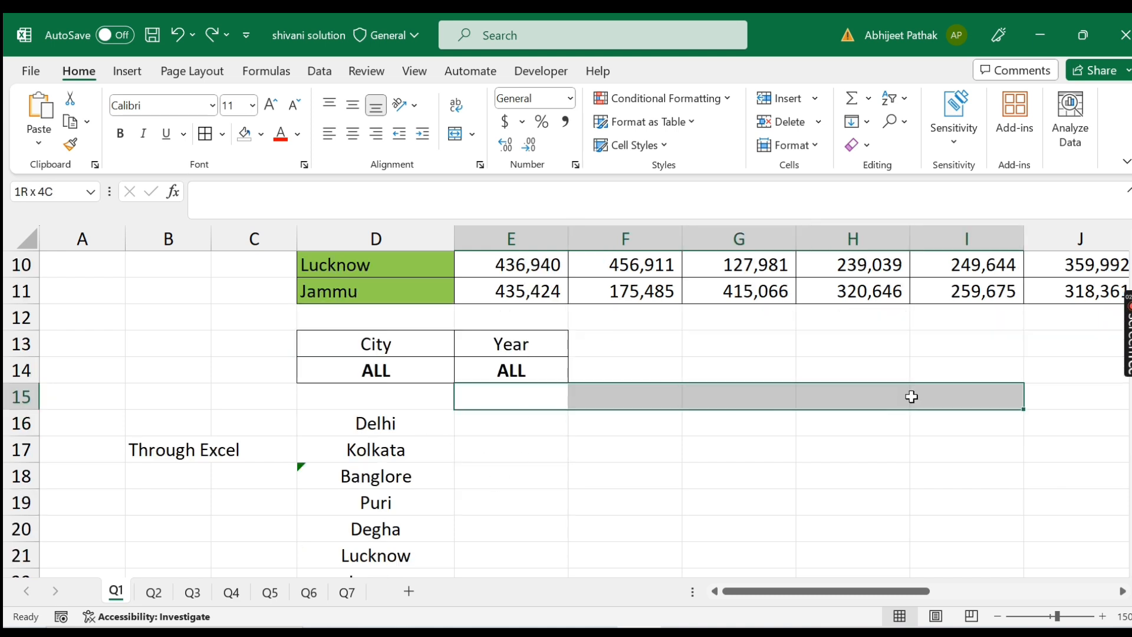
{"action": "left_click", "coordinate": [523, 401]}
{"action": "type", "text": "=IF("}
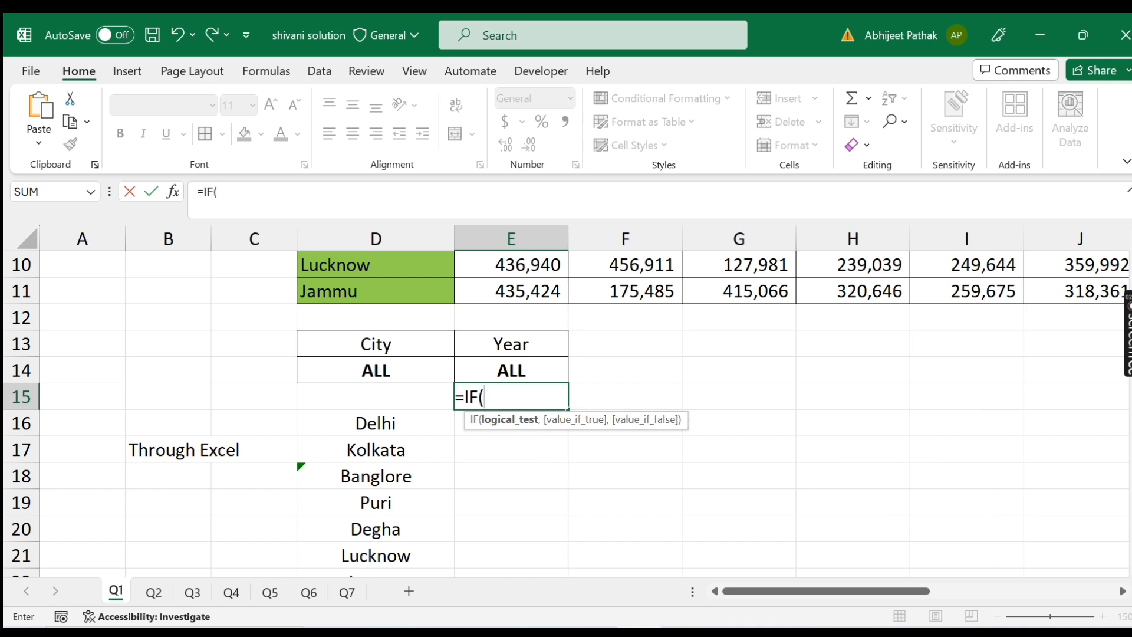
{"action": "left_click", "coordinate": [500, 370]}
{"action": "type", "text": "="}
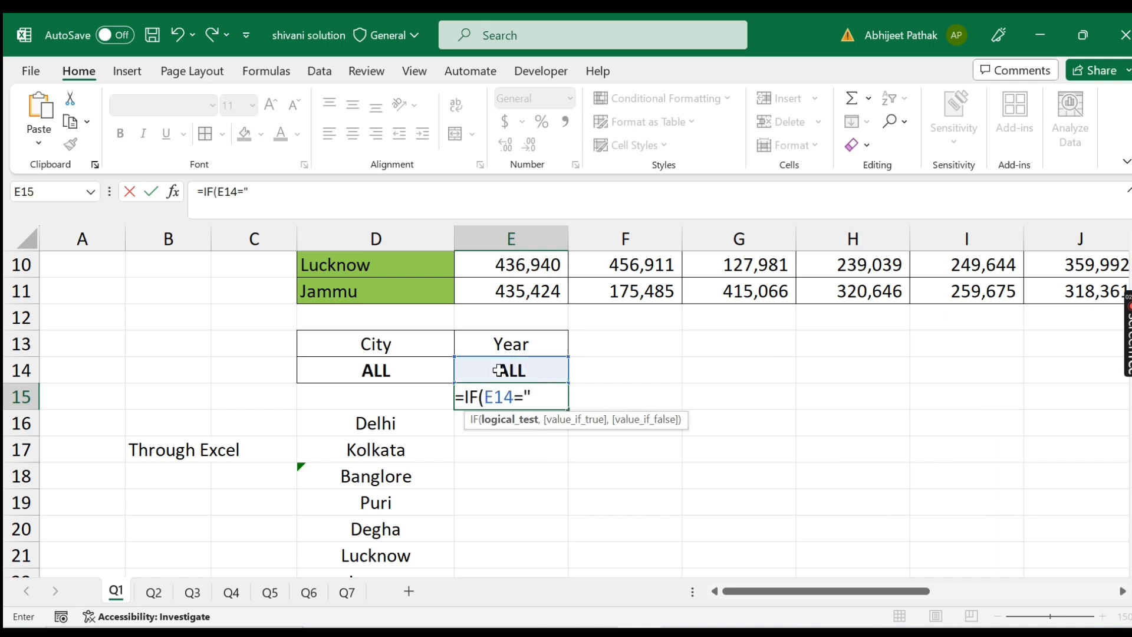
{"action": "type", "text": "\"ALL\","}
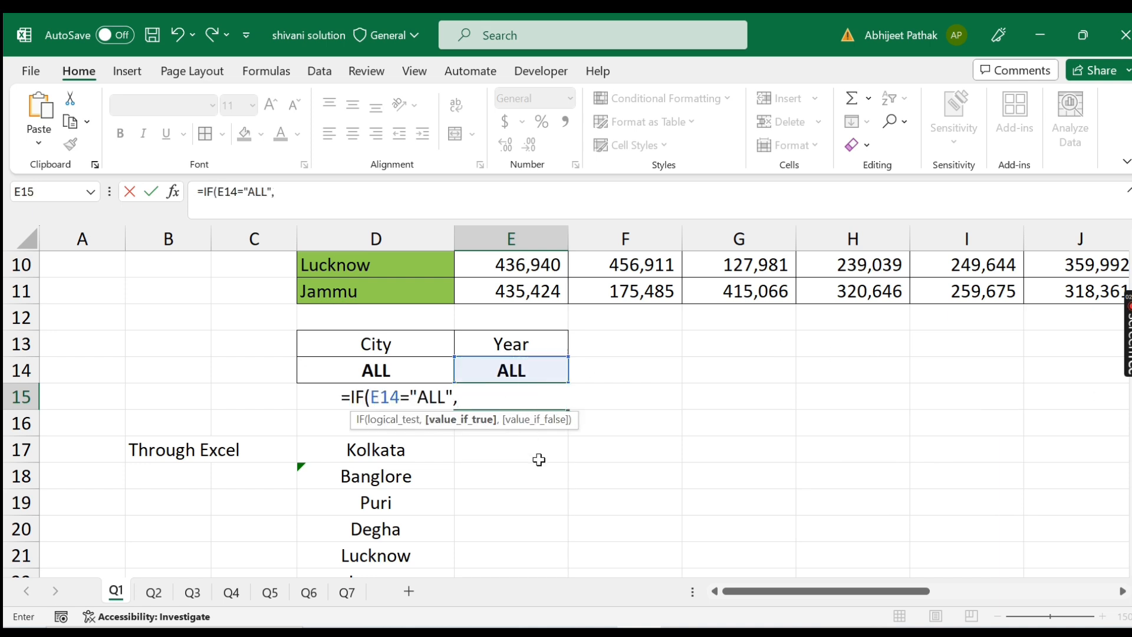
Complete the E15 formula as =IF(E14="ALL",E4:N4,E14) so that ALL returns every year.
{"action": "scroll", "coordinate": [538, 458], "scroll_direction": "up", "scroll_amount": 3}
{"action": "left_click_drag", "start_coordinate": [576, 342], "coordinate": [679, 348]}
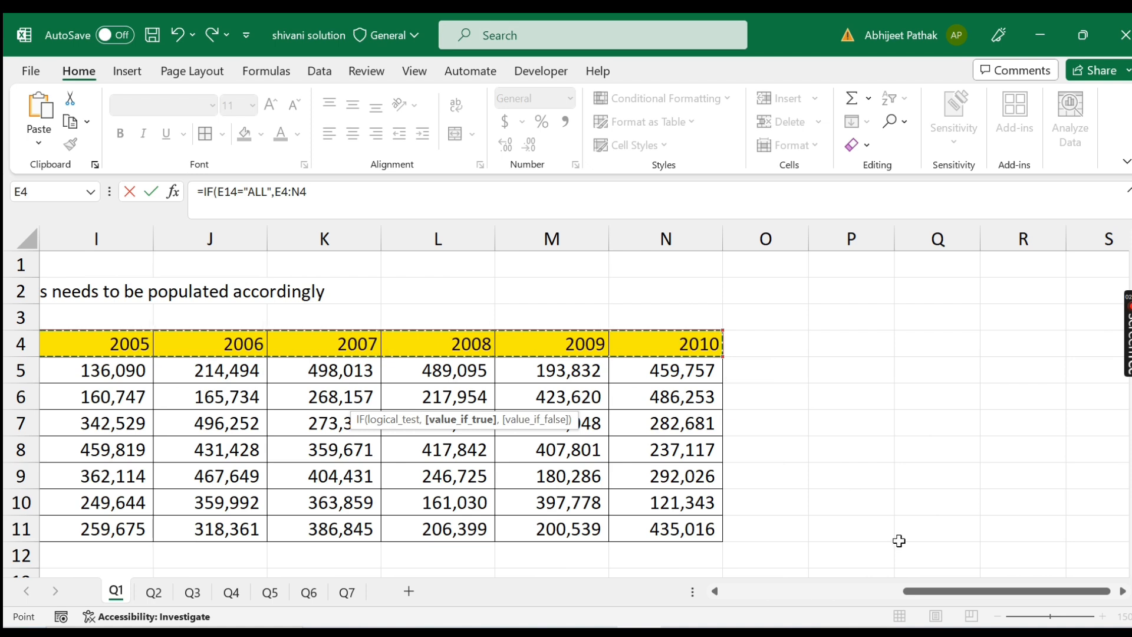
{"action": "left_click_drag", "start_coordinate": [946, 593], "coordinate": [764, 569]}
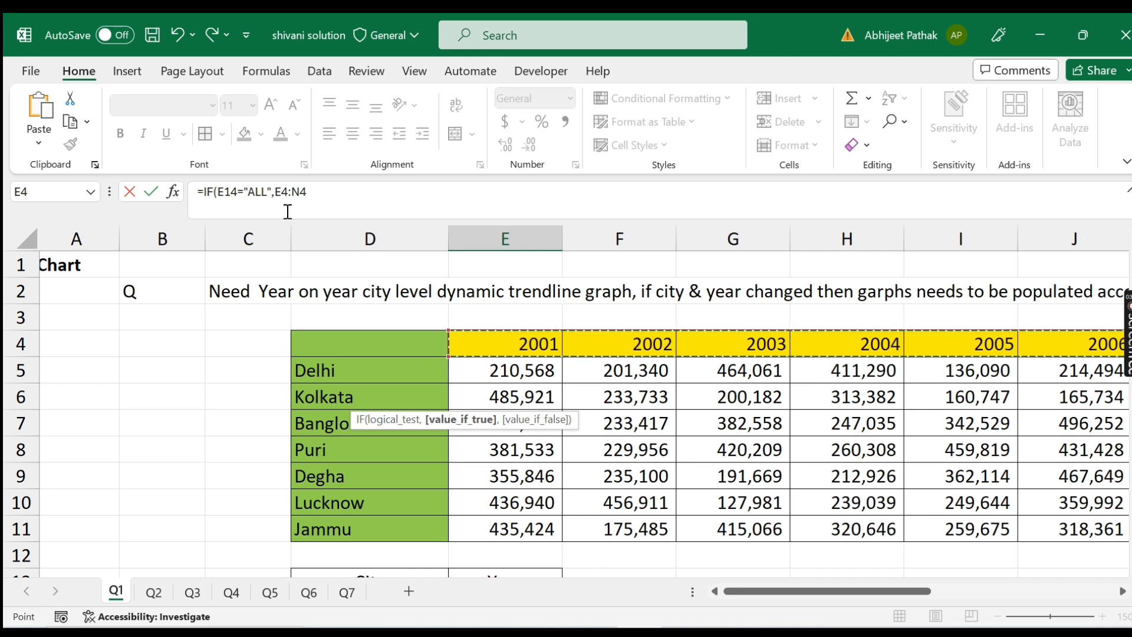
{"action": "type", "text": ","}
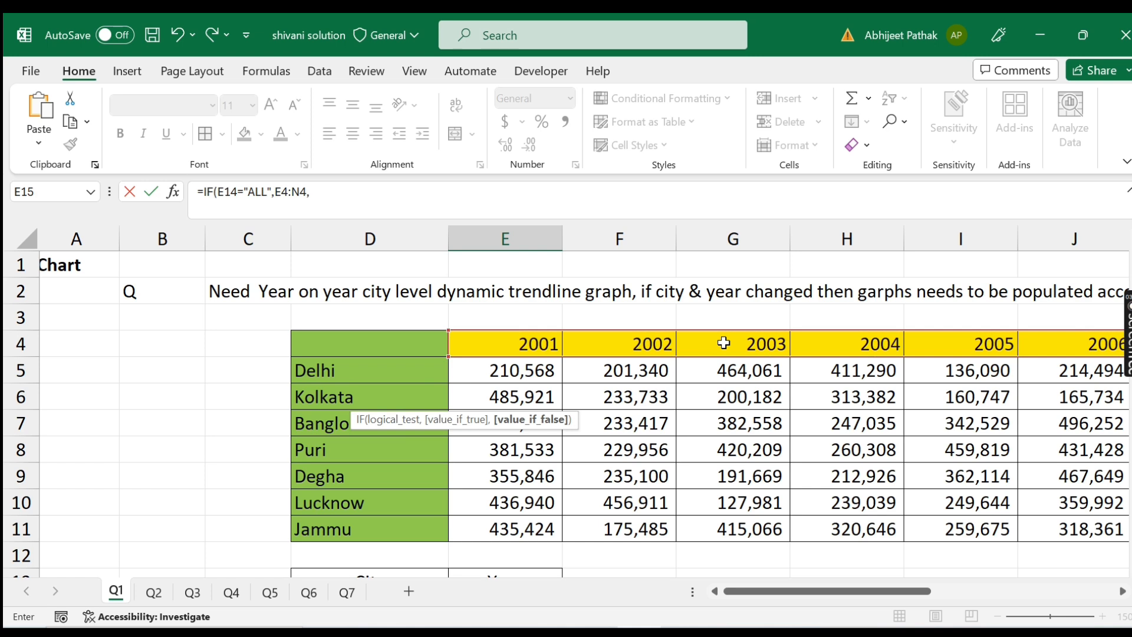
{"action": "scroll", "coordinate": [701, 351], "scroll_direction": "down", "scroll_amount": 2}
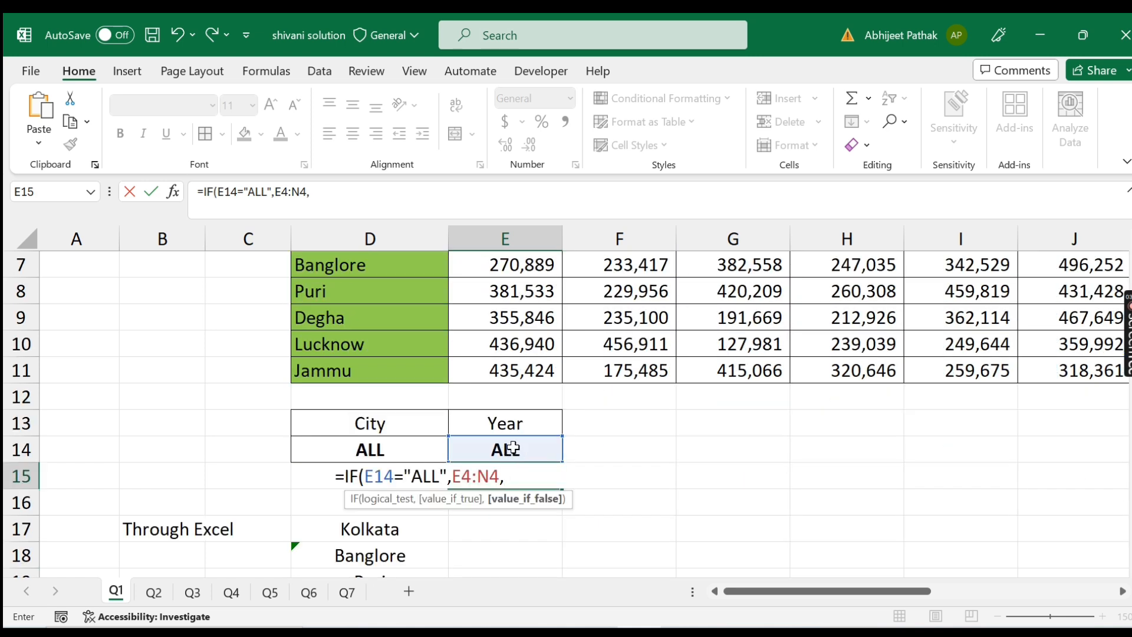
{"action": "left_click", "coordinate": [513, 450]}
{"action": "type", "text": ")"}
{"action": "key", "text": "Return"}
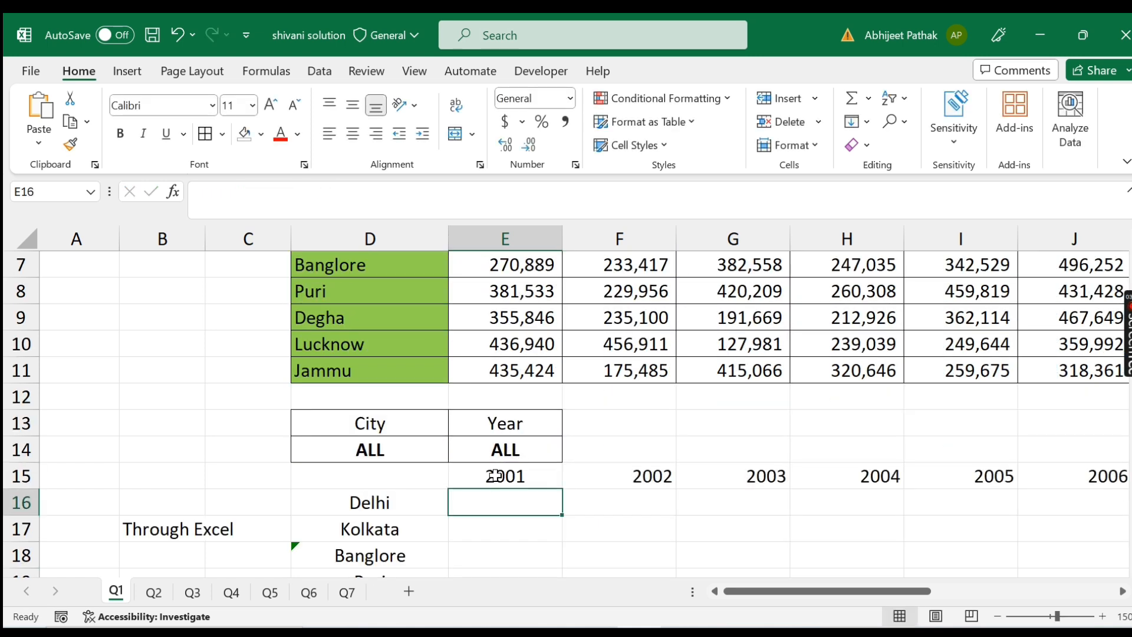
Start an INDEX formula in cell E16 with the source figures E5:N11 as its array.
{"action": "left_click", "coordinate": [501, 475]}
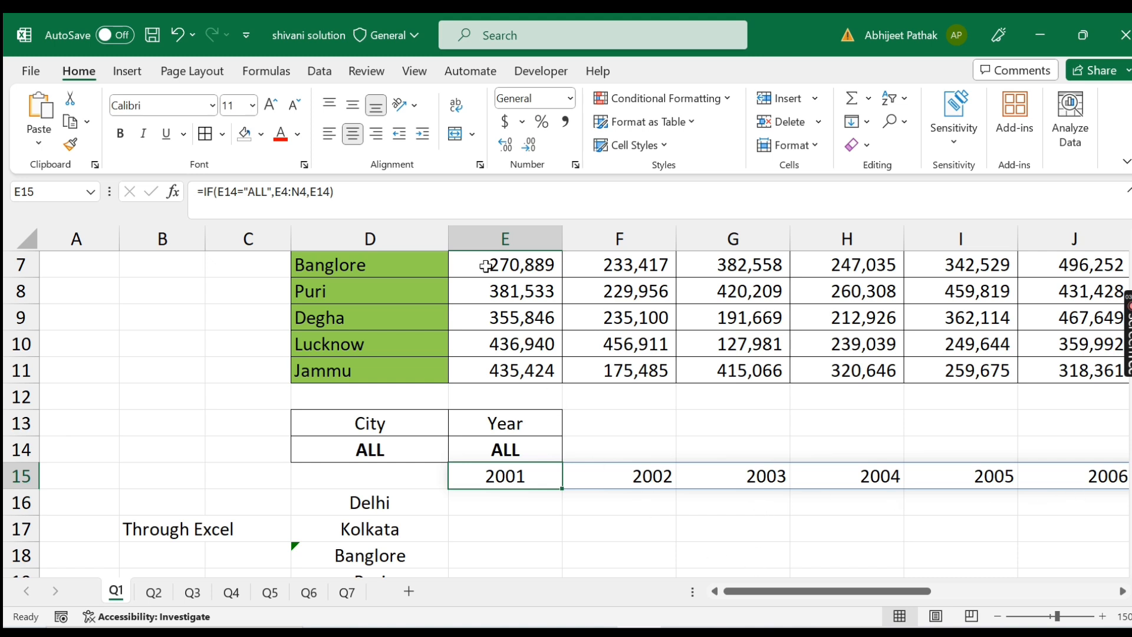
{"action": "scroll", "coordinate": [759, 311], "scroll_direction": "up", "scroll_amount": 2}
{"action": "scroll", "coordinate": [706, 396], "scroll_direction": "down", "scroll_amount": 2}
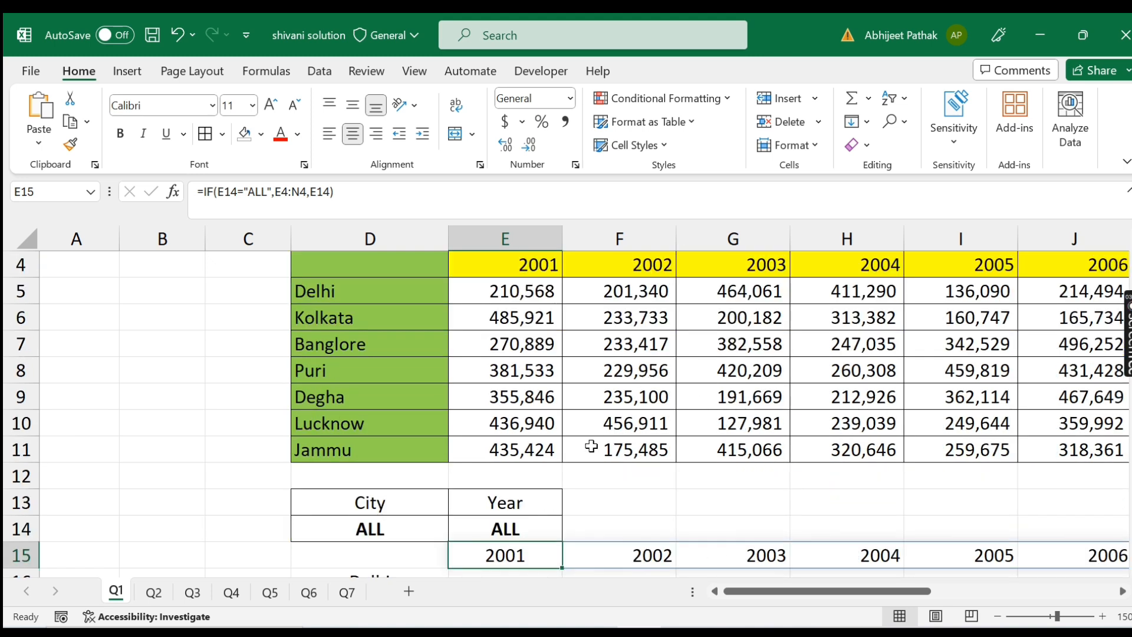
{"action": "left_click_drag", "start_coordinate": [527, 478], "coordinate": [1034, 475]}
{"action": "left_click_drag", "start_coordinate": [917, 591], "coordinate": [837, 590]}
{"action": "left_click", "coordinate": [514, 505]}
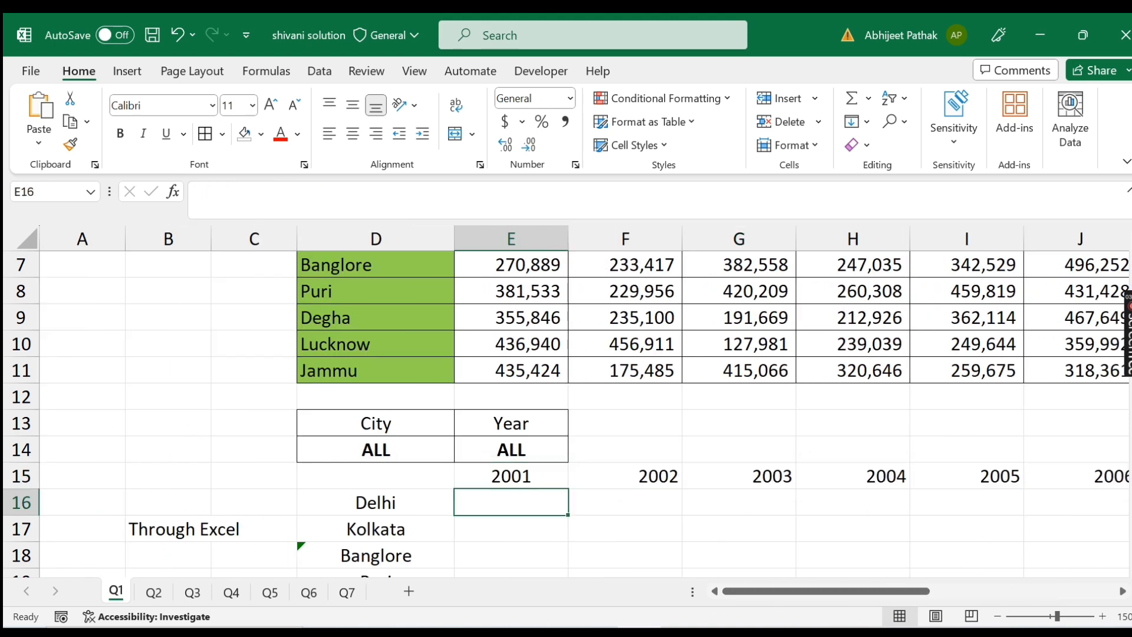
{"action": "type", "text": "=INDEX("}
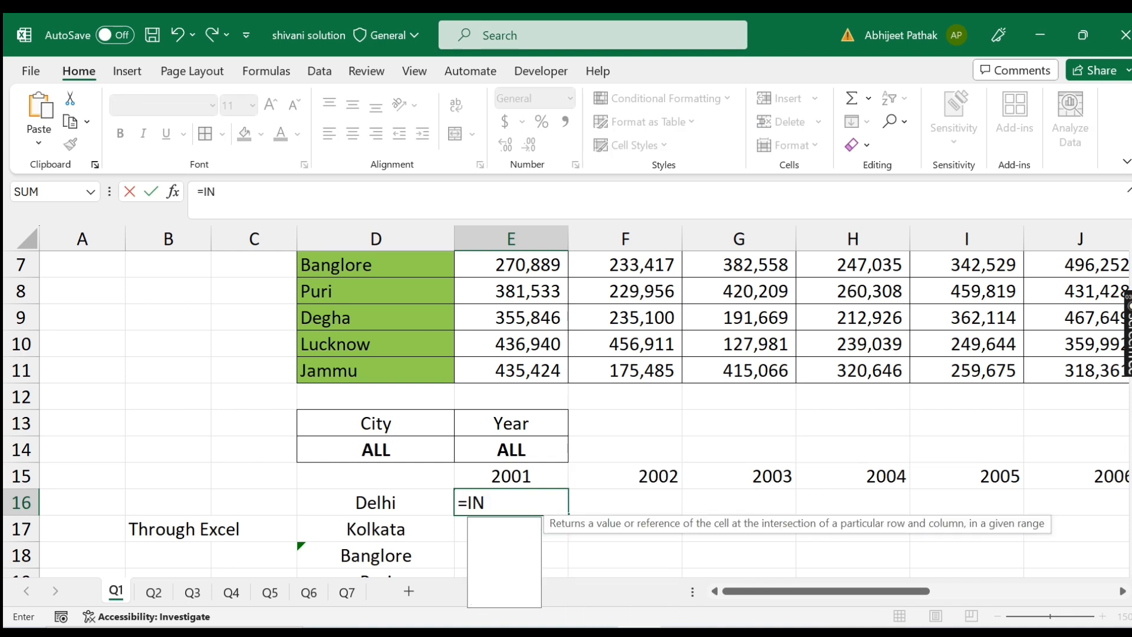
{"action": "scroll", "coordinate": [756, 450], "scroll_direction": "up", "scroll_amount": 2}
{"action": "left_click_drag", "start_coordinate": [528, 374], "coordinate": [937, 462]}
{"action": "left_click_drag", "start_coordinate": [1015, 521], "coordinate": [907, 528]}
{"action": "left_click_drag", "start_coordinate": [915, 591], "coordinate": [736, 582]}
{"action": "scroll", "coordinate": [682, 401], "scroll_direction": "down", "scroll_amount": 2}
{"action": "type", "text": ","}
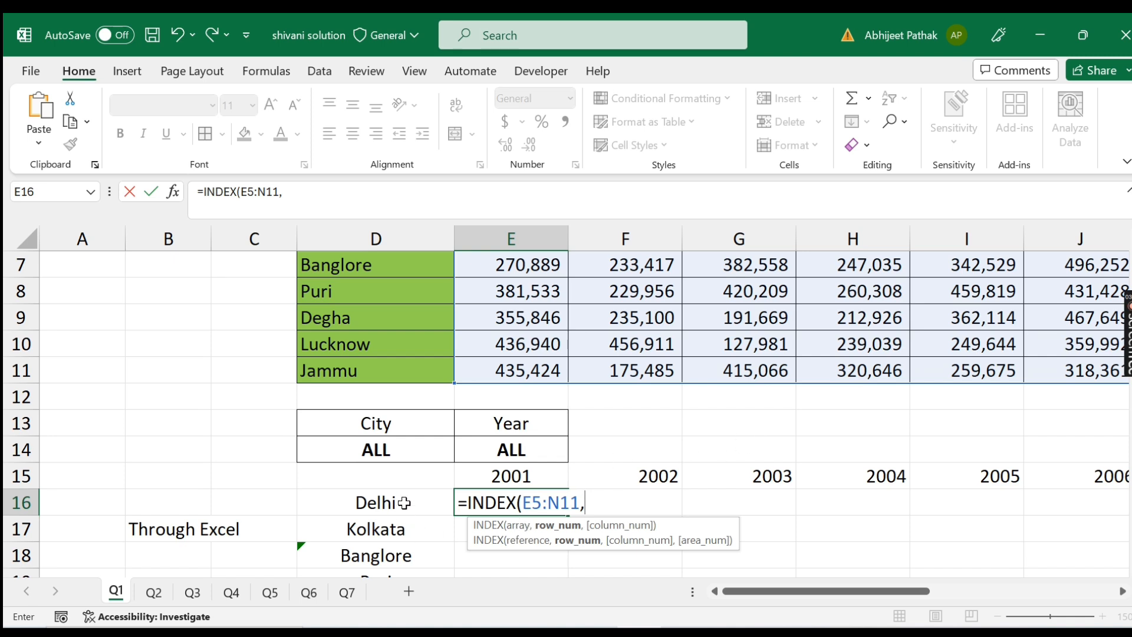
Add a MATCH function as the row number of the INDEX formula, looking up the spilled city list D16#.
{"action": "scroll", "coordinate": [404, 503], "scroll_direction": "down", "scroll_amount": 1}
{"action": "scroll", "coordinate": [413, 457], "scroll_direction": "down", "scroll_amount": 1}
{"action": "scroll", "coordinate": [409, 437], "scroll_direction": "up", "scroll_amount": 1}
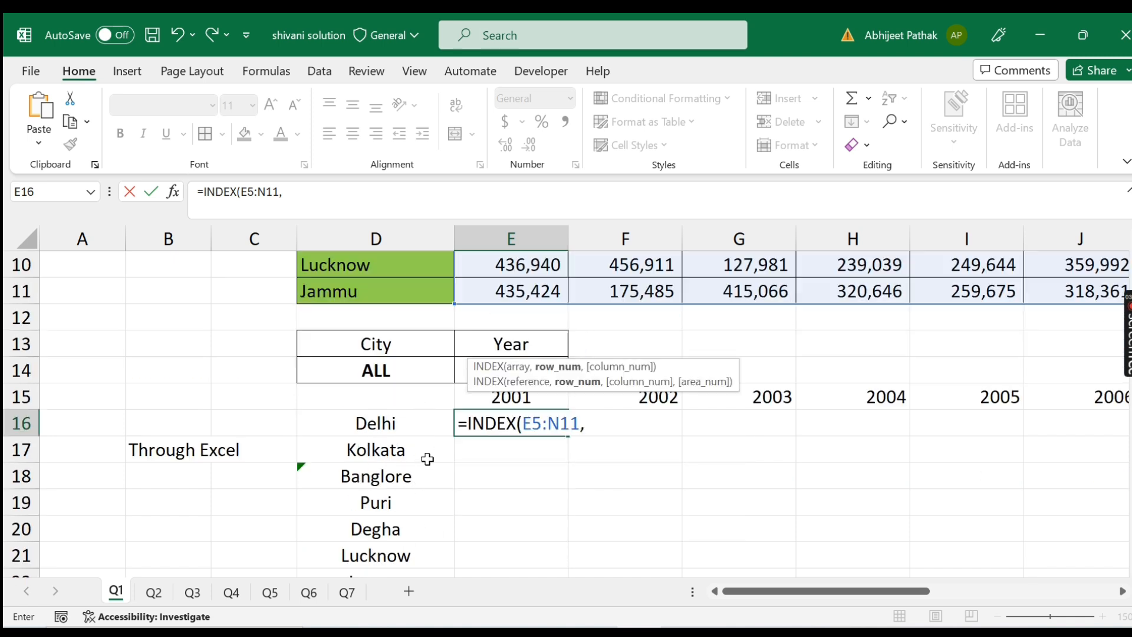
{"action": "type", "text": "MAT"}
{"action": "key", "text": "BackSpace"}
{"action": "key", "text": "BackSpace"}
{"action": "key", "text": "BackSpace"}
{"action": "type", "text": "mat"}
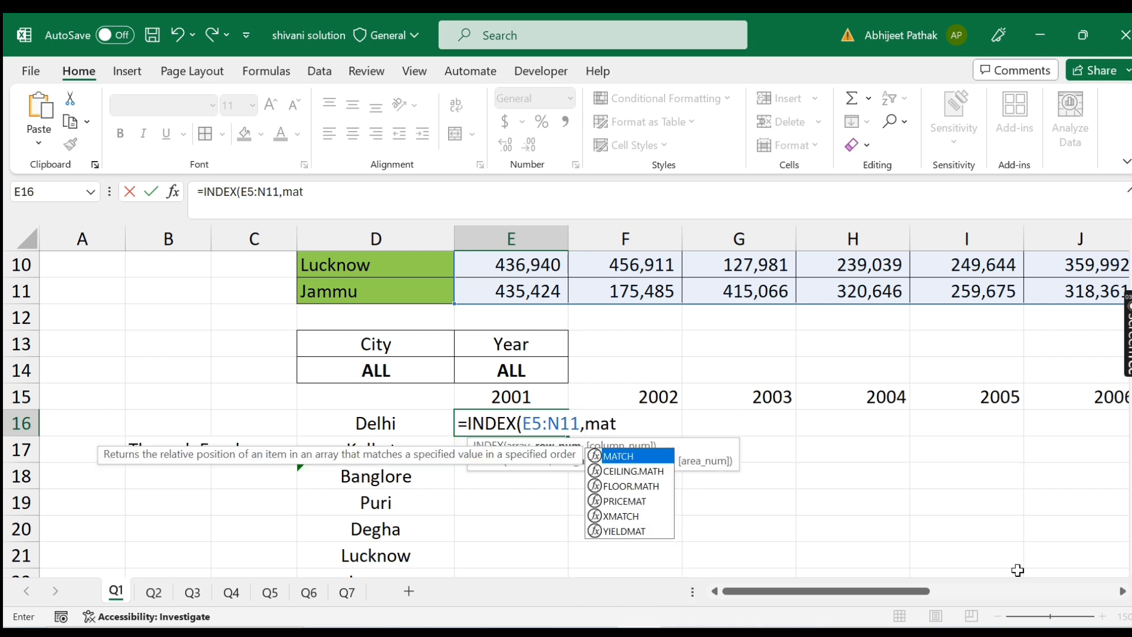
{"action": "key", "text": "Tab"}
{"action": "left_click_drag", "start_coordinate": [404, 423], "coordinate": [395, 528]}
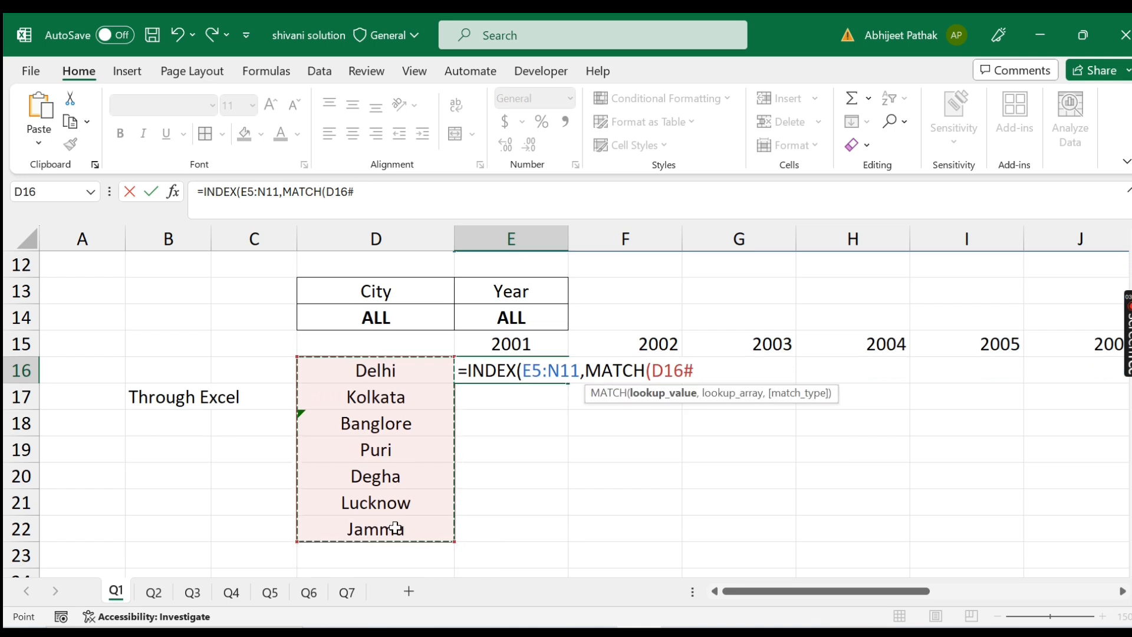
Complete the row MATCH with the source cities D5:D11 as lookup array and match type 0.
{"action": "type", "text": ","}
{"action": "scroll", "coordinate": [519, 451], "scroll_direction": "up", "scroll_amount": 3}
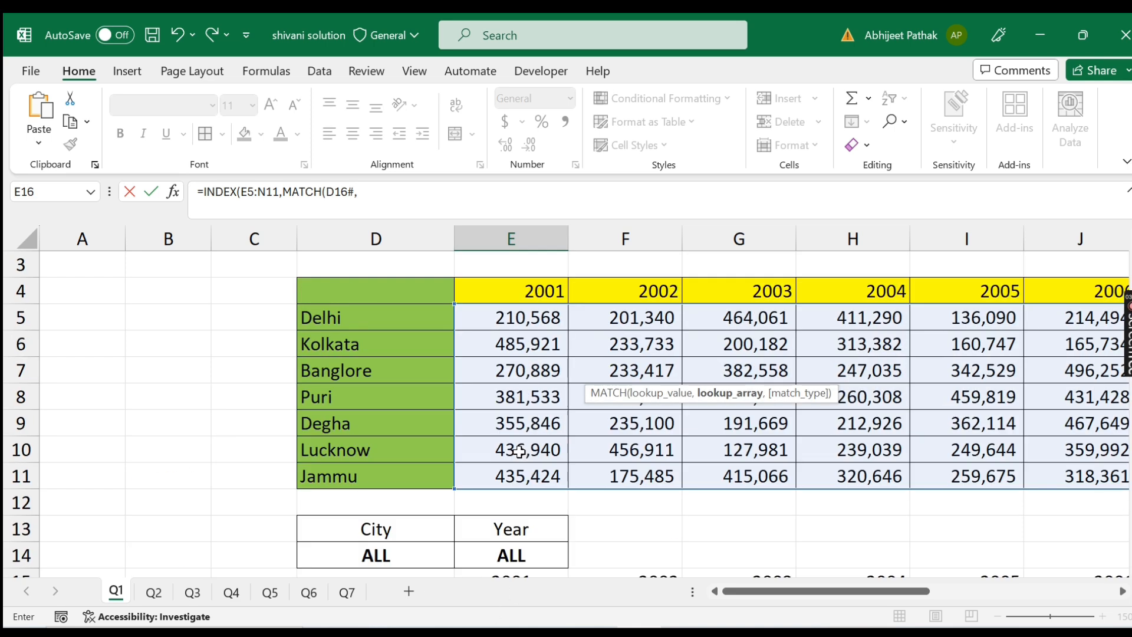
{"action": "left_click_drag", "start_coordinate": [382, 321], "coordinate": [385, 472]}
{"action": "type", "text": ",0"}
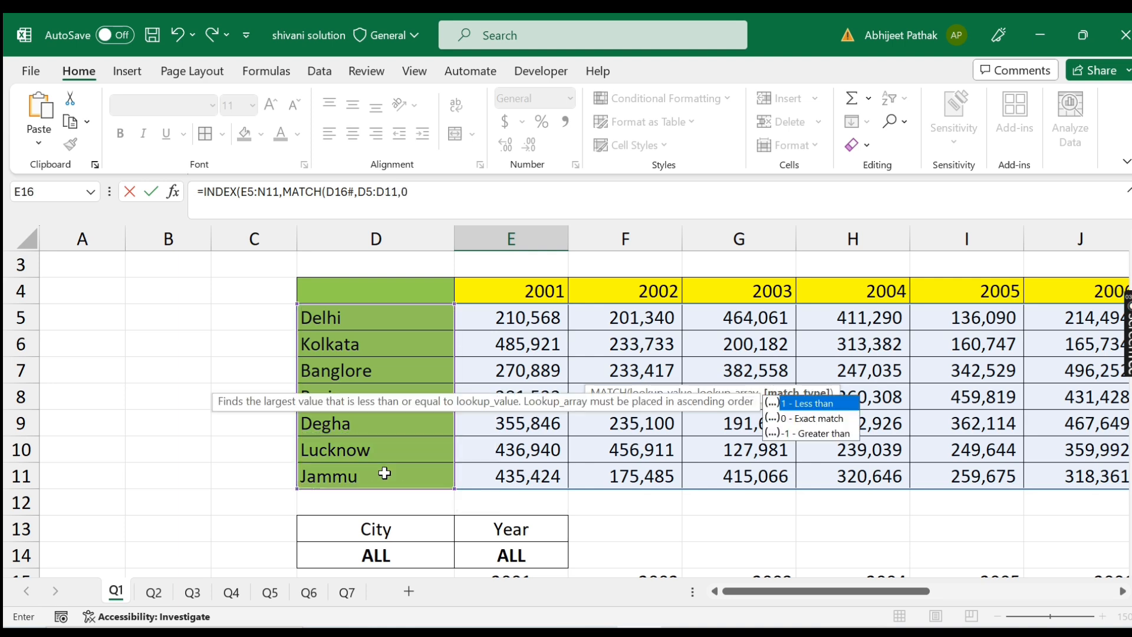
{"action": "type", "text": ")"}
{"action": "scroll", "coordinate": [377, 413], "scroll_direction": "down", "scroll_amount": 1}
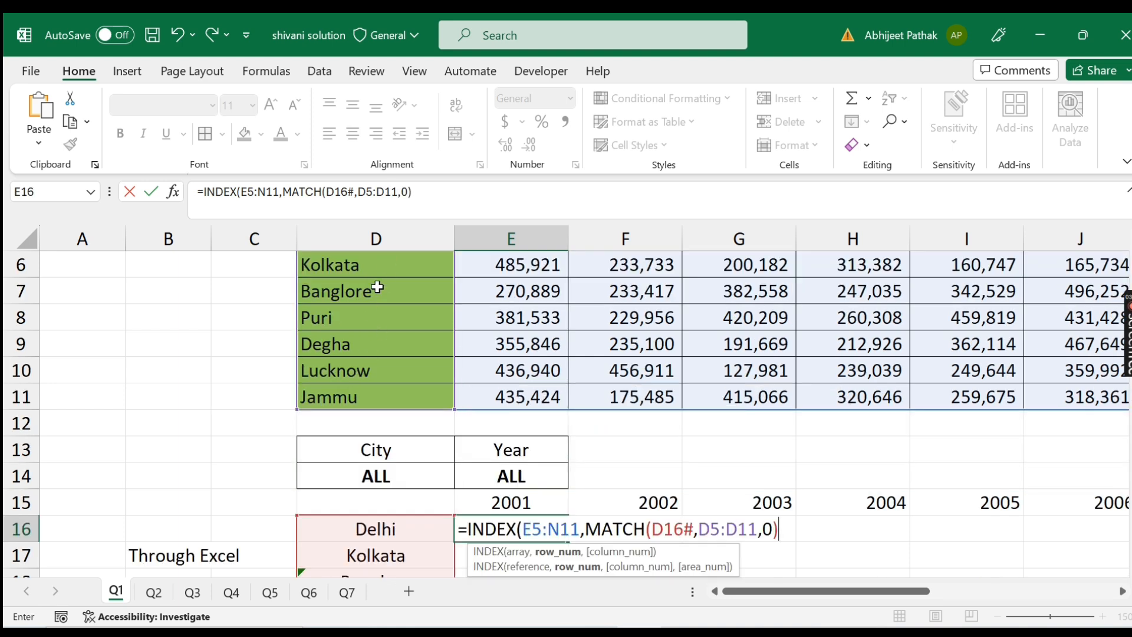
Add a second MATCH as the column number of the INDEX formula, looking up the spilled years E15#.
{"action": "scroll", "coordinate": [377, 288], "scroll_direction": "down", "scroll_amount": 1}
{"action": "type", "text": ","}
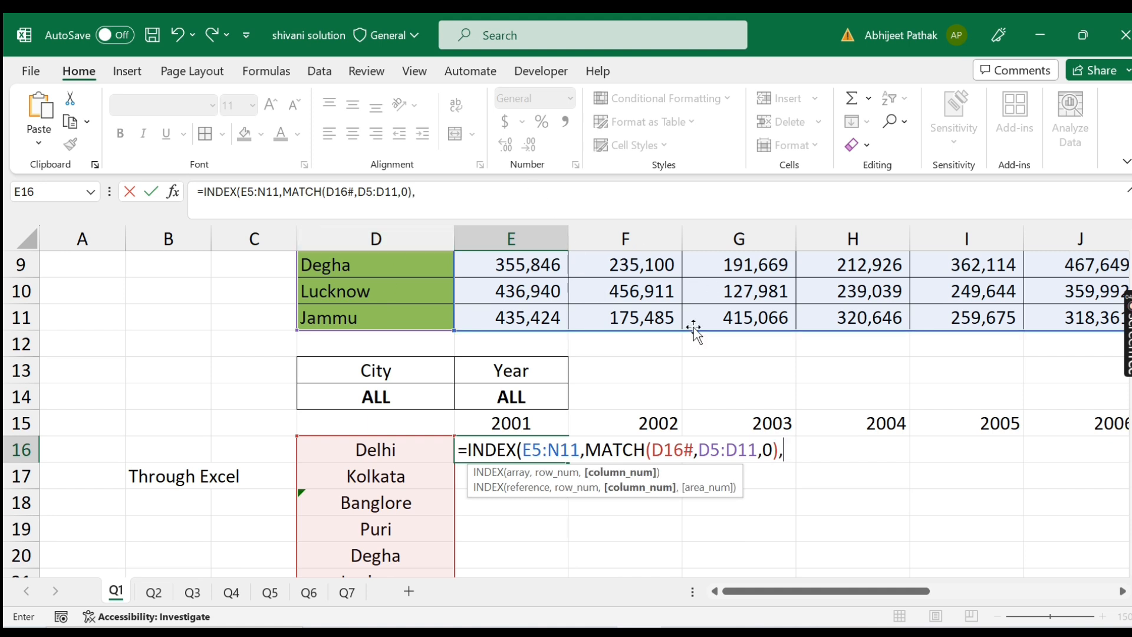
{"action": "type", "text": "matc"}
{"action": "key", "text": "Tab"}
{"action": "scroll", "coordinate": [573, 401], "scroll_direction": "up", "scroll_amount": 1}
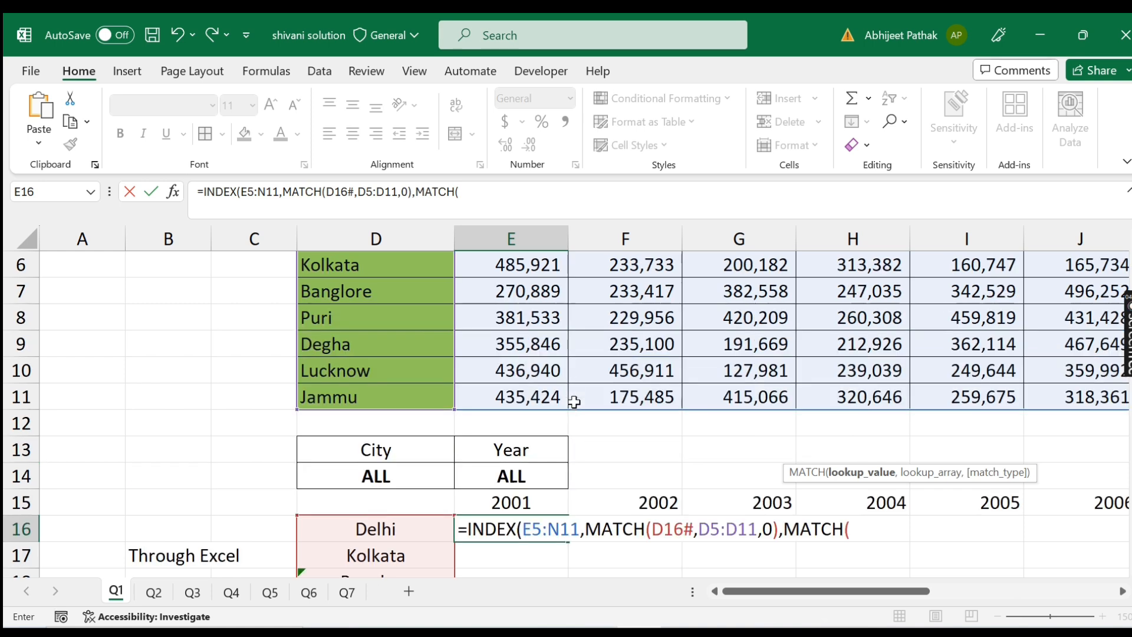
{"action": "left_click_drag", "start_coordinate": [513, 503], "coordinate": [932, 498]}
{"action": "left_click_drag", "start_coordinate": [895, 591], "coordinate": [695, 571]}
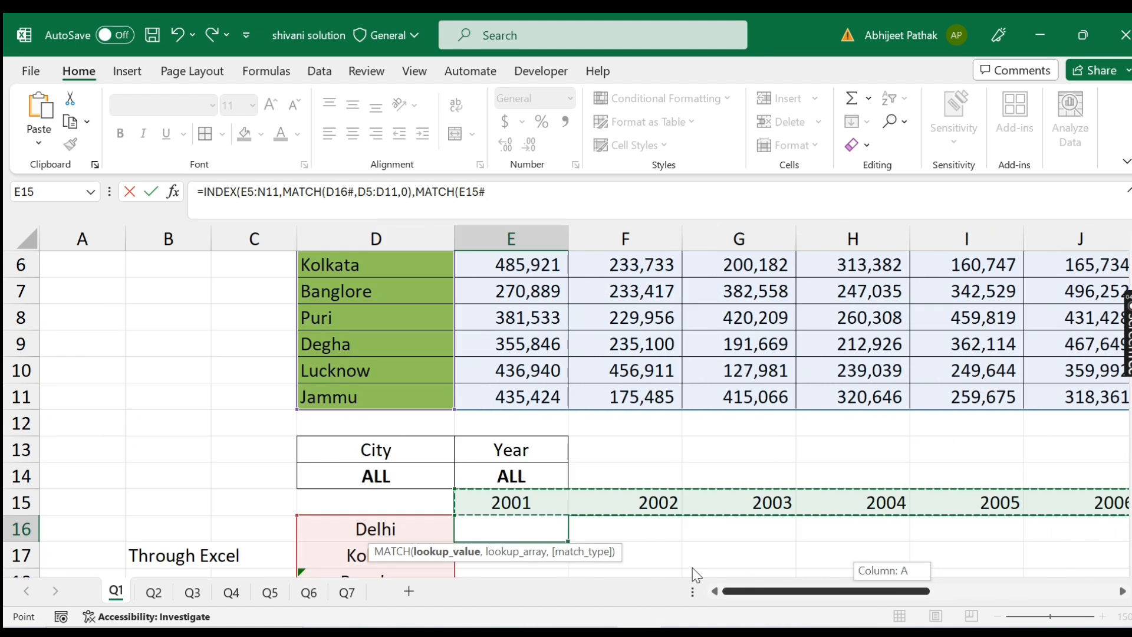
{"action": "type", "text": ","}
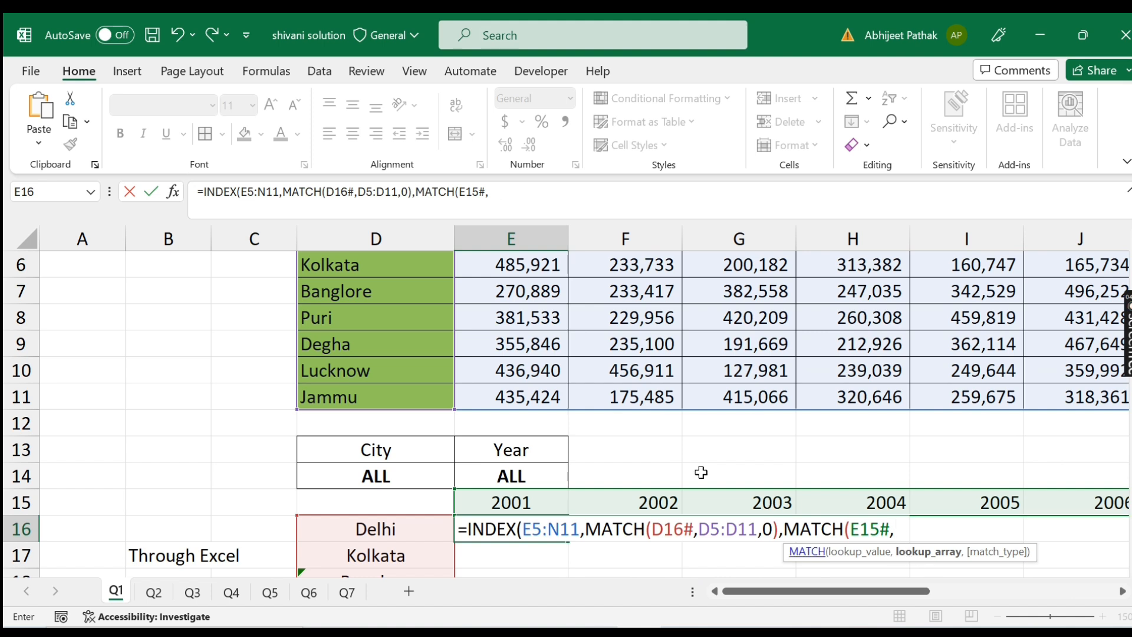
Complete the column MATCH with the source year headers in row 4 and match type 0, and enter the formula.
{"action": "scroll", "coordinate": [700, 470], "scroll_direction": "up", "scroll_amount": 2}
{"action": "left_click", "coordinate": [561, 348]}
{"action": "left_click_drag", "start_coordinate": [561, 347], "coordinate": [1008, 352]}
{"action": "type", "text": ",0))"}
{"action": "key", "text": "shift+Return"}
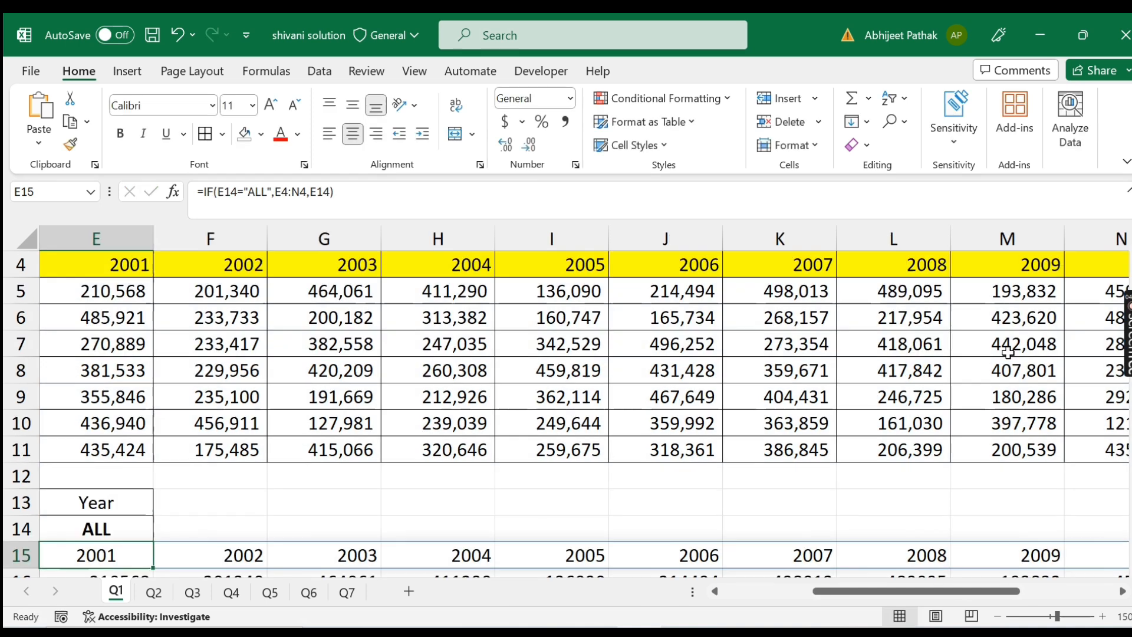
Centre the whole result table D15:N22 horizontally.
{"action": "scroll", "coordinate": [872, 436], "scroll_direction": "down", "scroll_amount": 2}
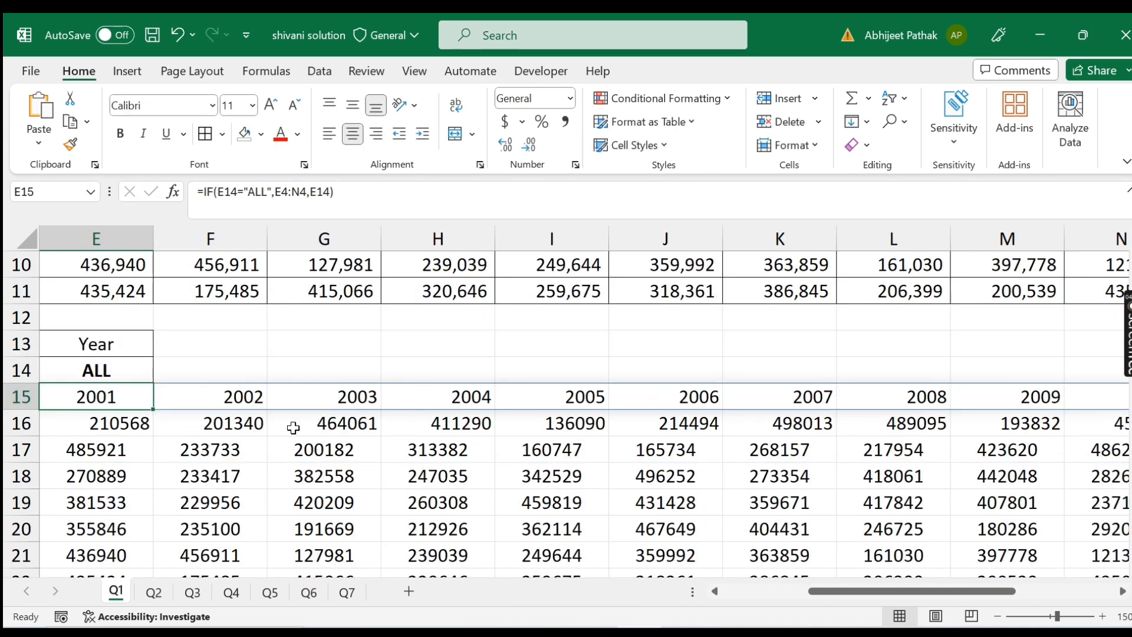
{"action": "scroll", "coordinate": [293, 427], "scroll_direction": "down", "scroll_amount": 2}
{"action": "left_click", "coordinate": [998, 616]}
{"action": "left_click", "coordinate": [998, 616]}
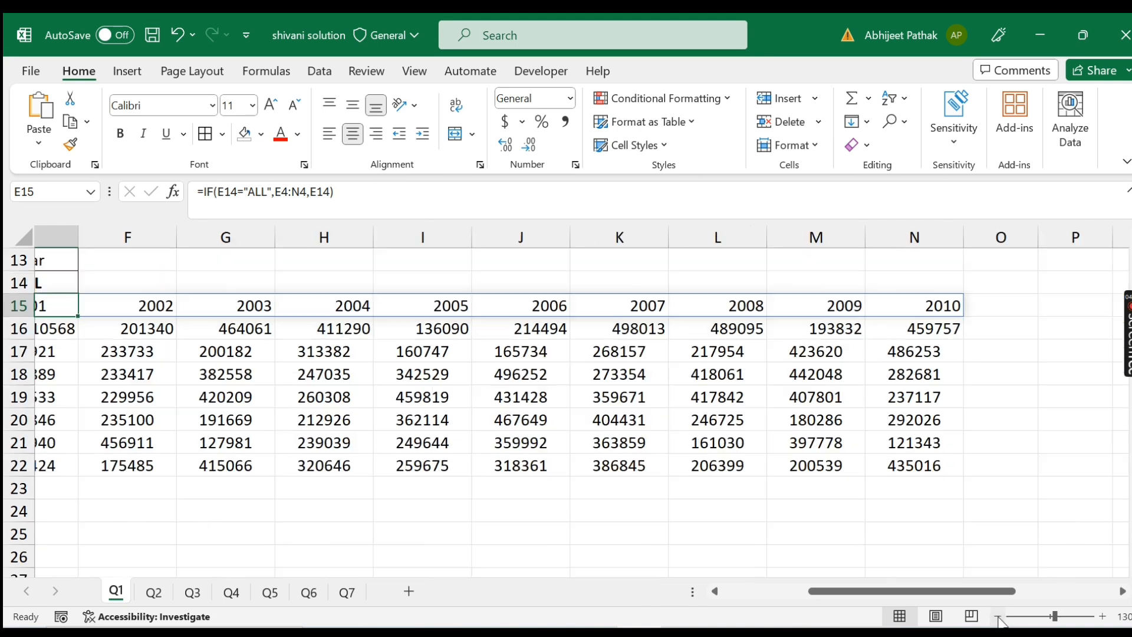
{"action": "left_click_drag", "start_coordinate": [894, 592], "coordinate": [818, 598]}
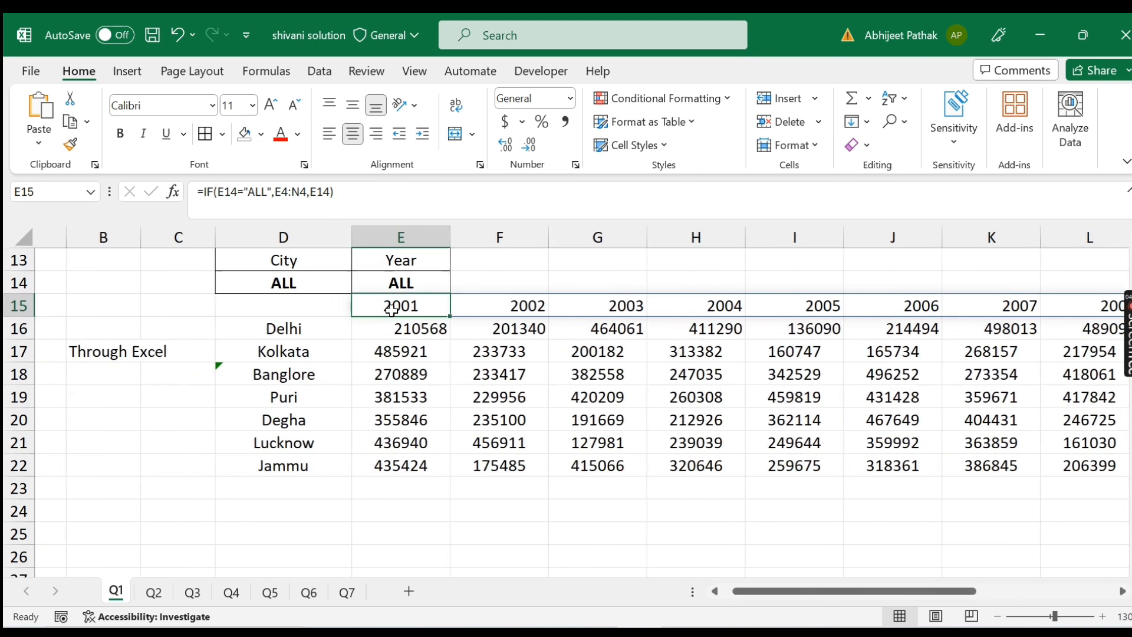
{"action": "left_click_drag", "start_coordinate": [317, 312], "coordinate": [1002, 469]}
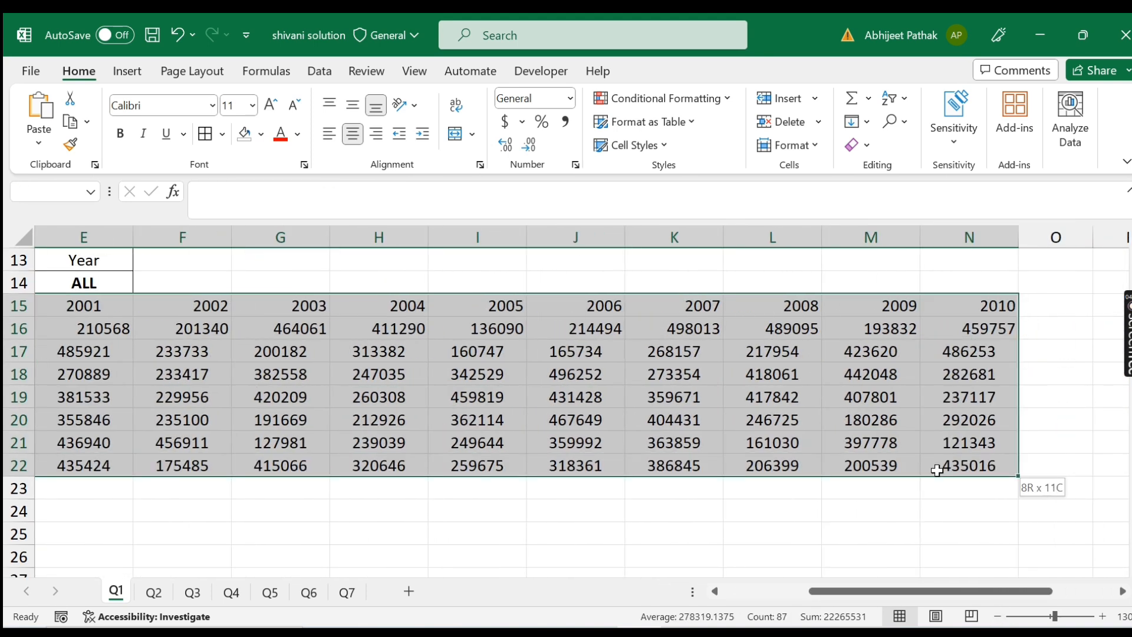
{"action": "left_click", "coordinate": [353, 136]}
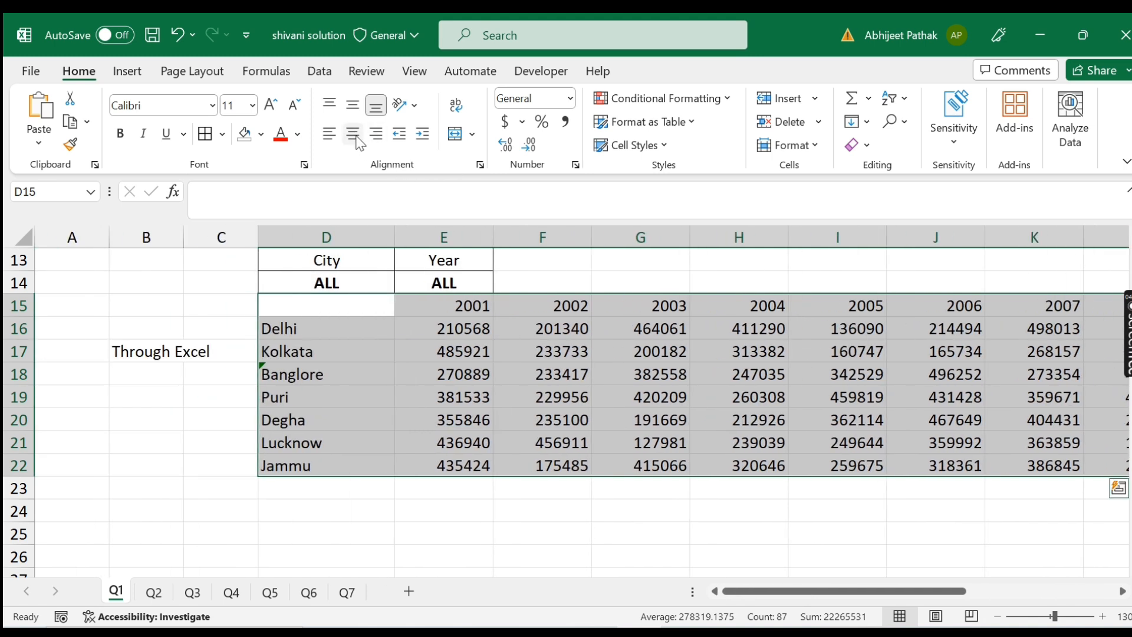
{"action": "left_click", "coordinate": [459, 316]}
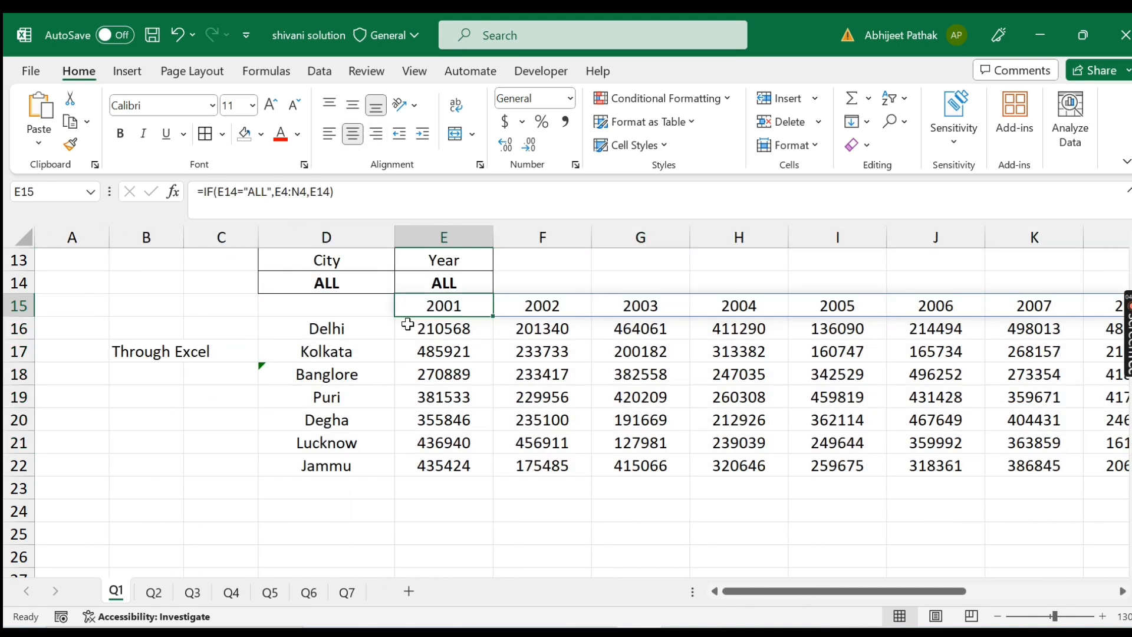
{"action": "left_click", "coordinate": [358, 329]}
{"action": "scroll", "coordinate": [612, 434], "scroll_direction": "up", "scroll_amount": 2}
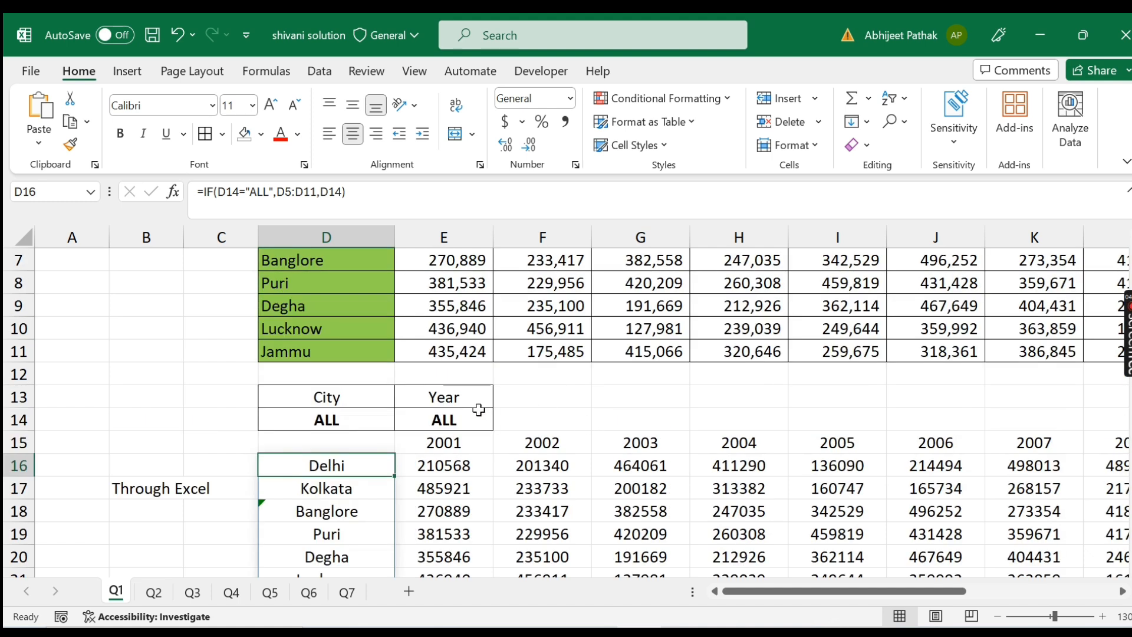
Test the result table with the city selector D14 set to delhi, inspect the formula in E16, and reset the city to all.
{"action": "left_click", "coordinate": [351, 421]}
{"action": "type", "text": "delhi"}
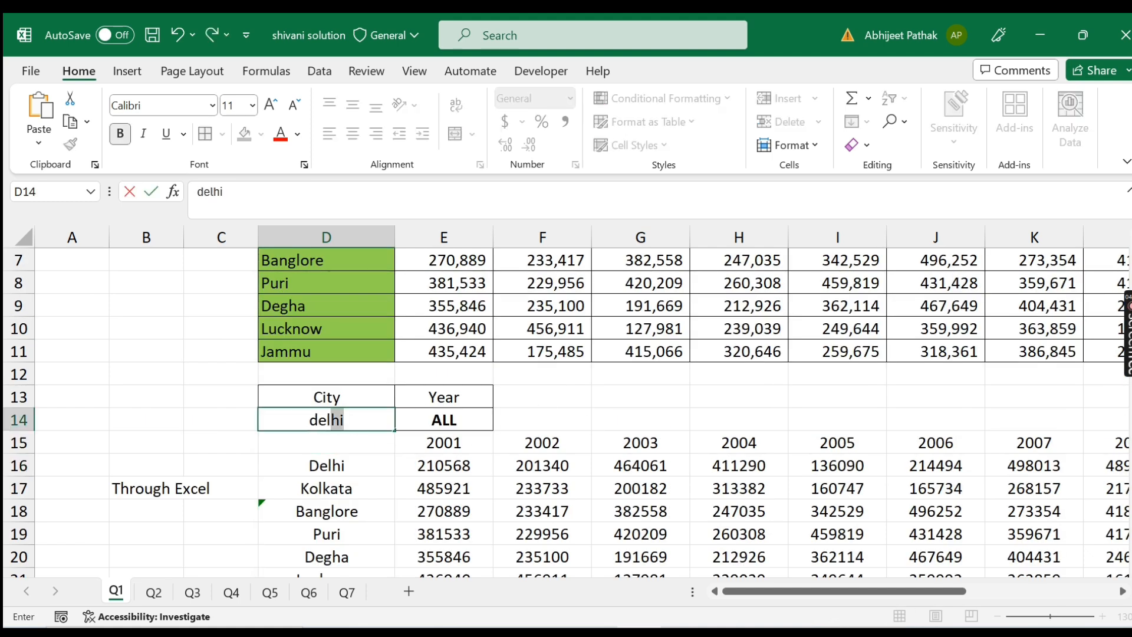
{"action": "key", "text": "Return"}
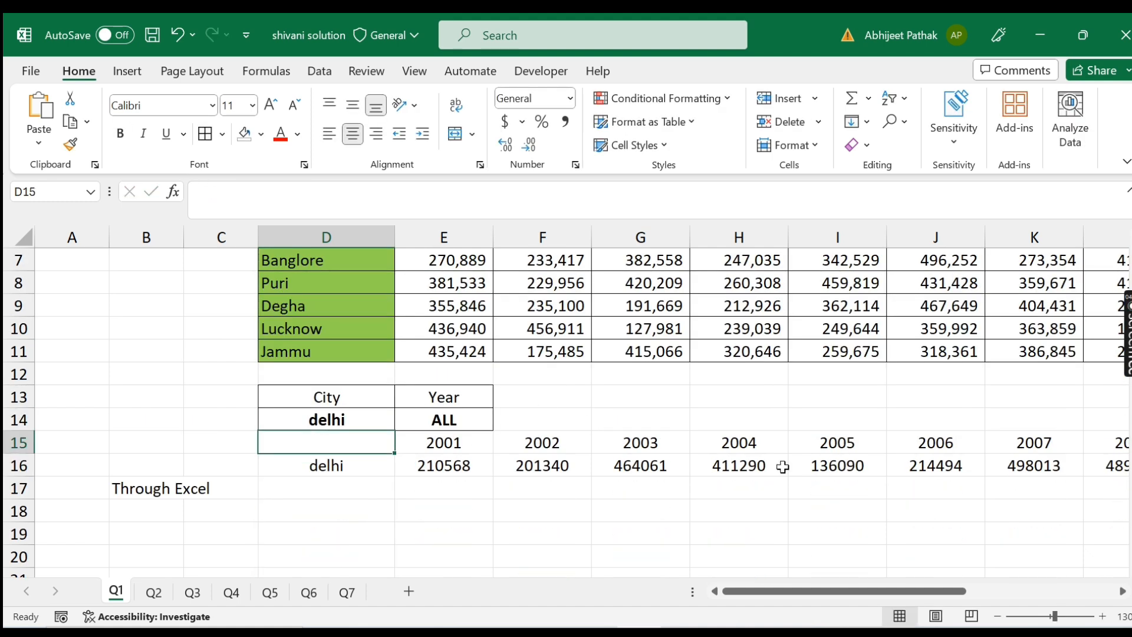
{"action": "left_click", "coordinate": [468, 466]}
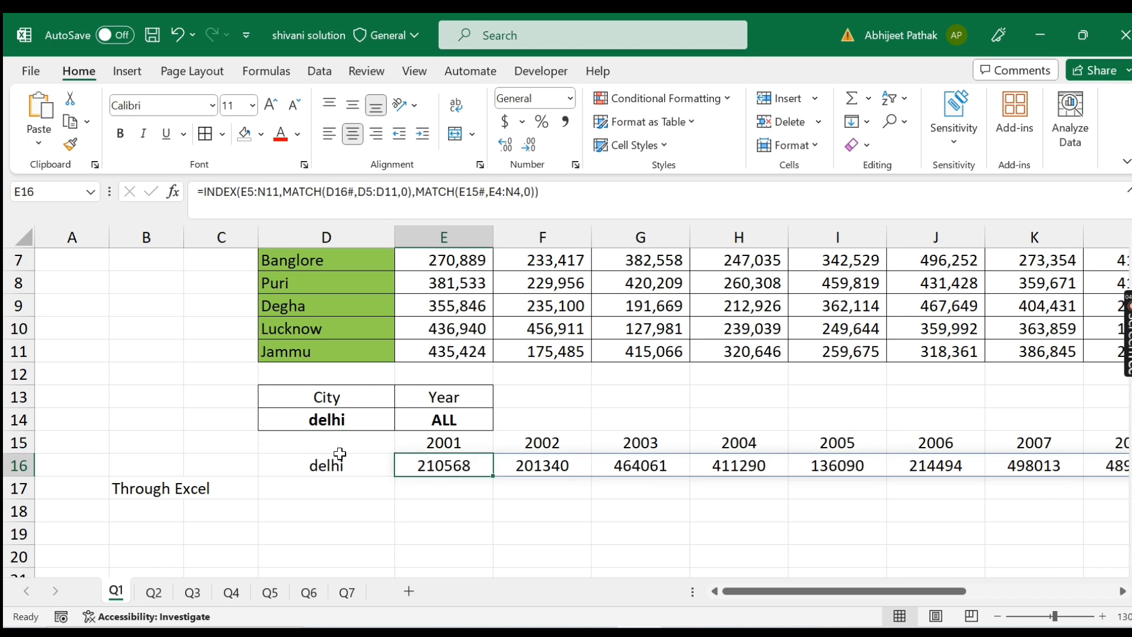
{"action": "left_click", "coordinate": [349, 420]}
{"action": "type", "text": "all"}
{"action": "key", "text": "Return"}
Test the year selector E14 with 2001 and with 2008, and compare the spilled values with the source table.
{"action": "key", "text": "Up"}
{"action": "key", "text": "Right"}
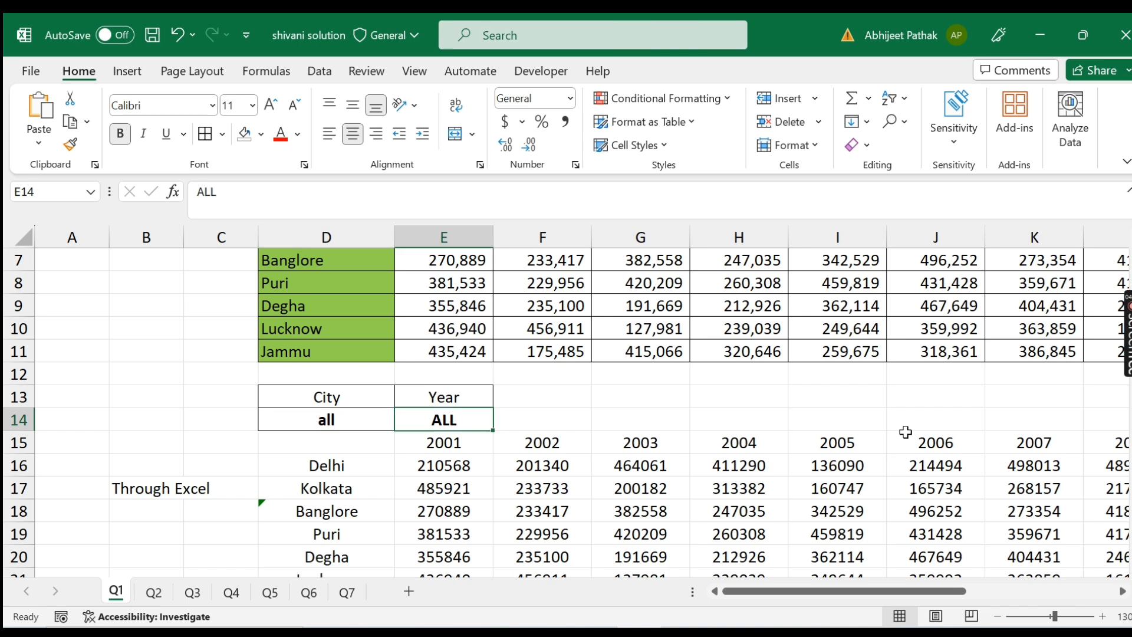
{"action": "type", "text": "2001"}
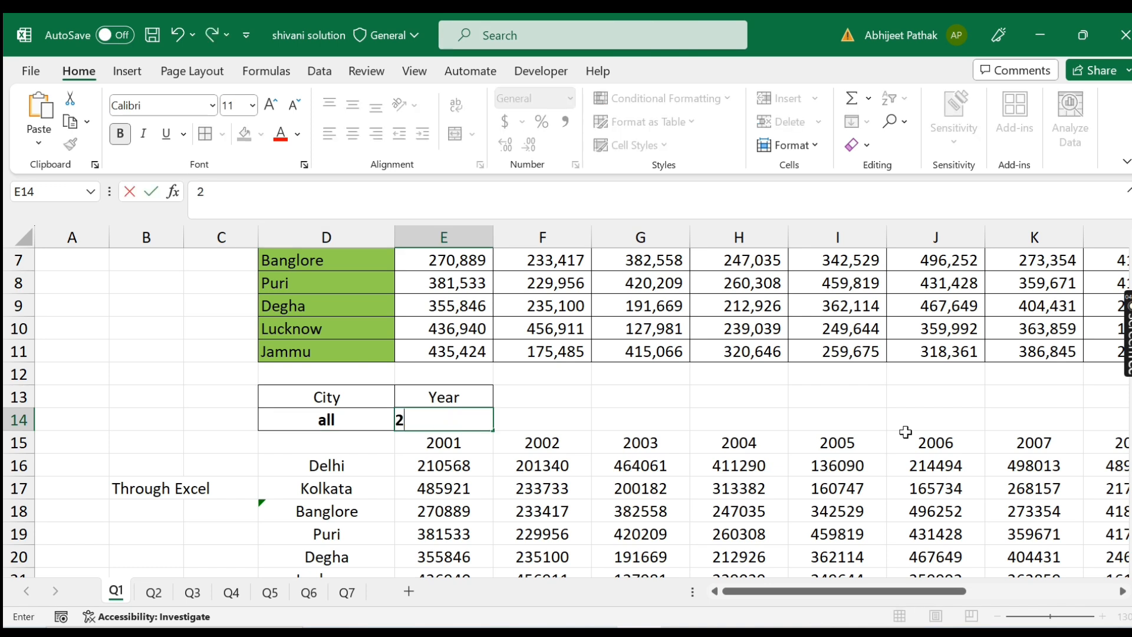
{"action": "key", "text": "Return"}
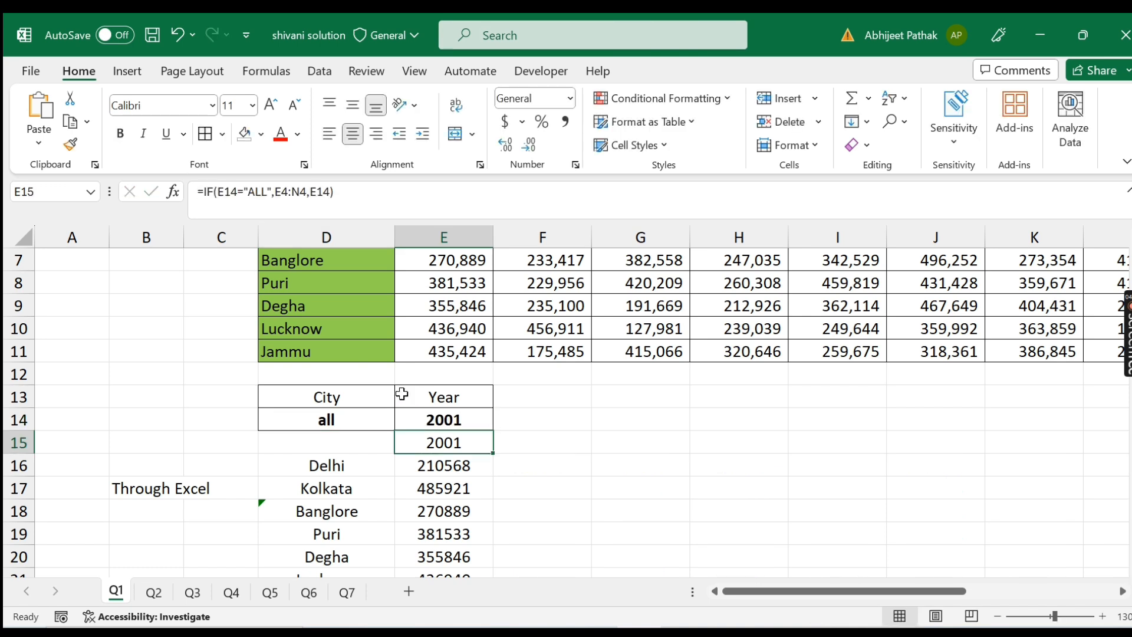
{"action": "left_click", "coordinate": [468, 417]}
{"action": "type", "text": "2008"}
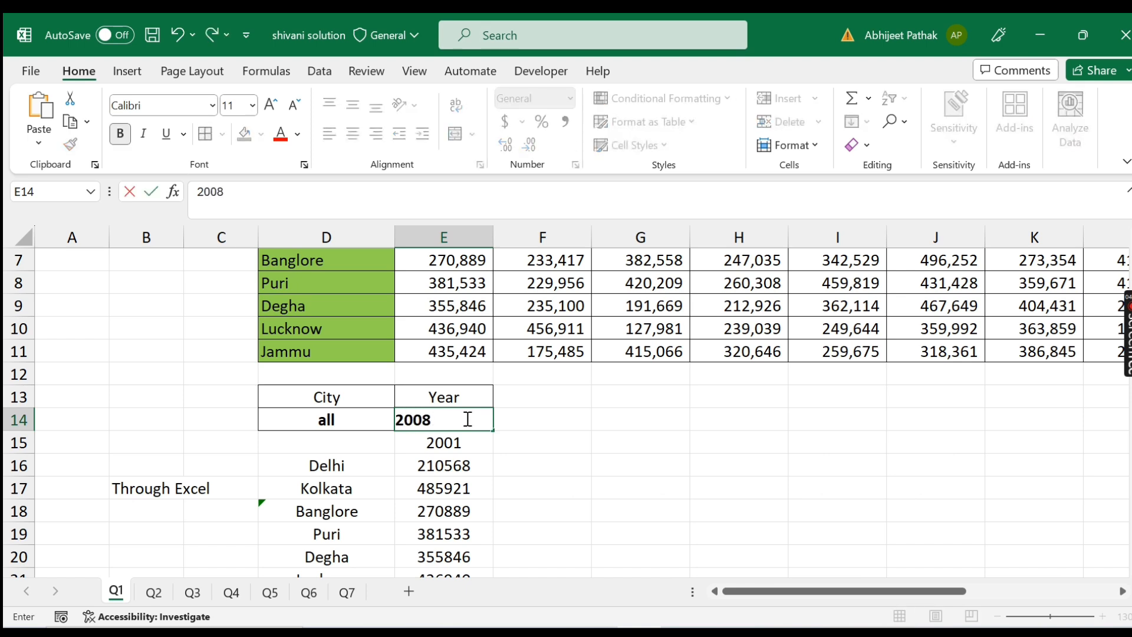
{"action": "key", "text": "Return"}
{"action": "scroll", "coordinate": [516, 463], "scroll_direction": "up", "scroll_amount": 1}
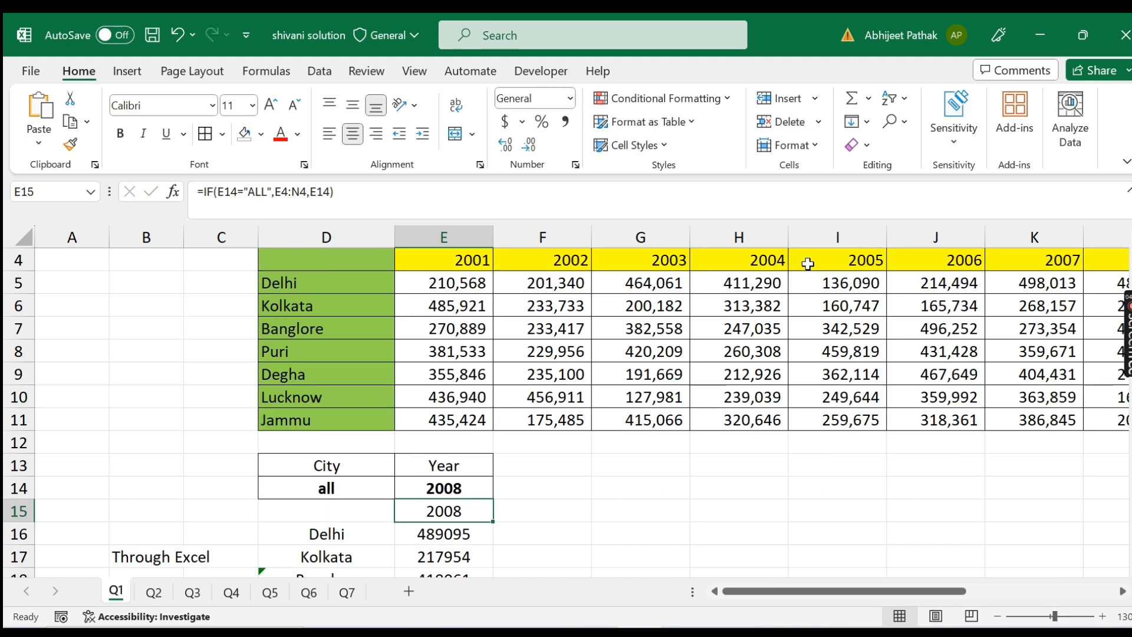
{"action": "left_click_drag", "start_coordinate": [939, 591], "coordinate": [978, 592]}
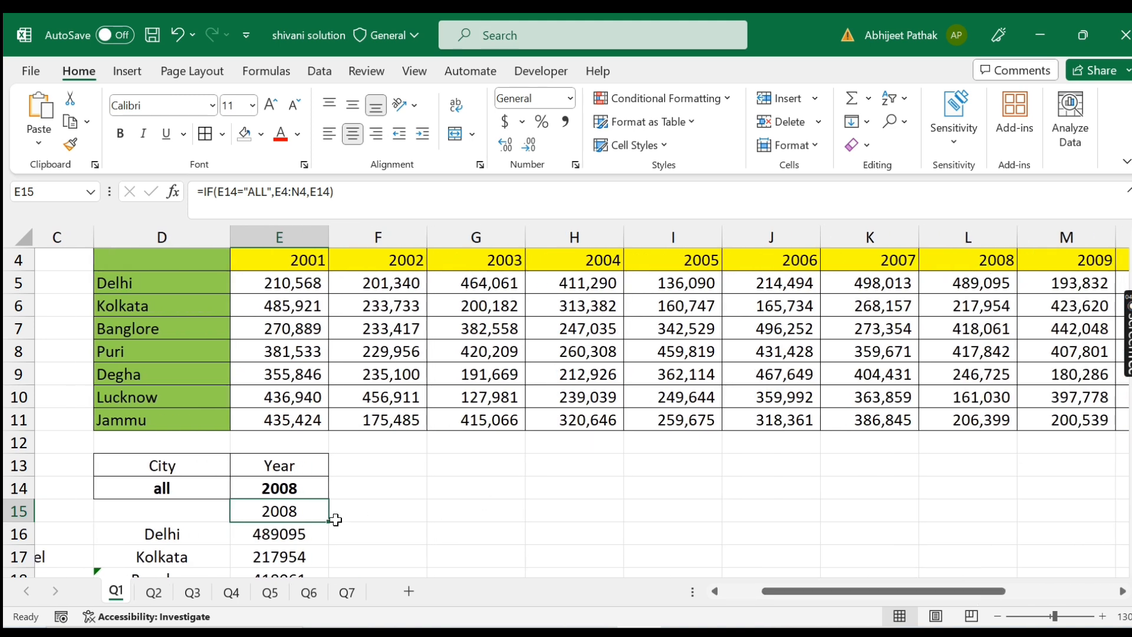
Set the year selector E14 to all.
{"action": "left_click", "coordinate": [304, 490]}
{"action": "type", "text": "all"}
{"action": "key", "text": "Return"}
Insert a basic 2-D line chart from the result table D15:N22.
{"action": "scroll", "coordinate": [321, 468], "scroll_direction": "down", "scroll_amount": 1}
{"action": "left_click_drag", "start_coordinate": [219, 451], "coordinate": [946, 534]}
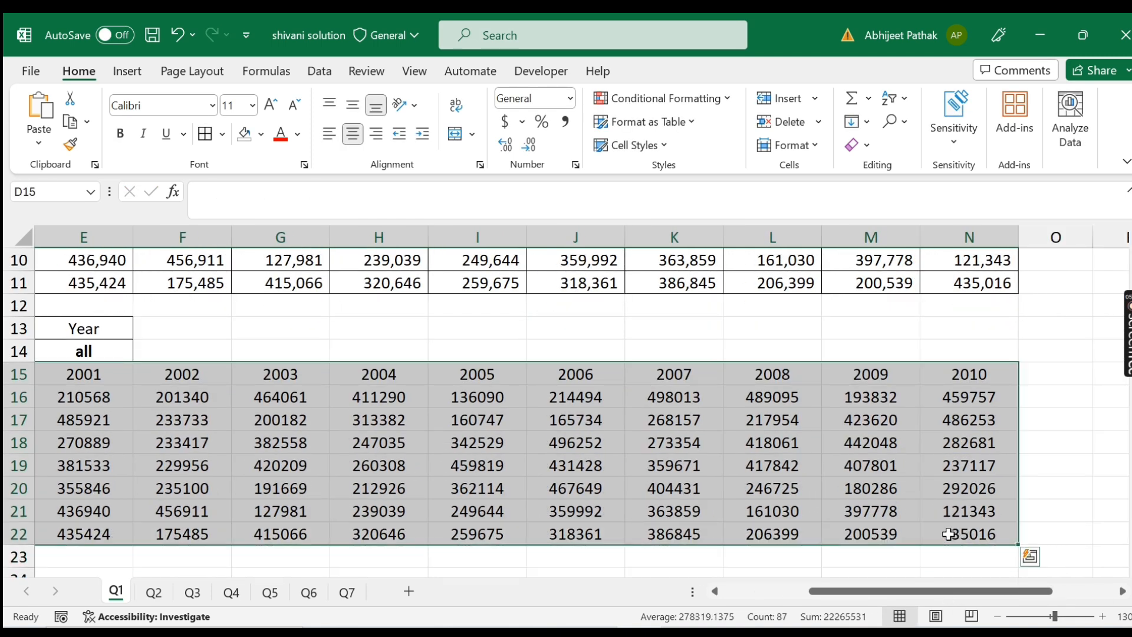
{"action": "left_click", "coordinate": [127, 71]}
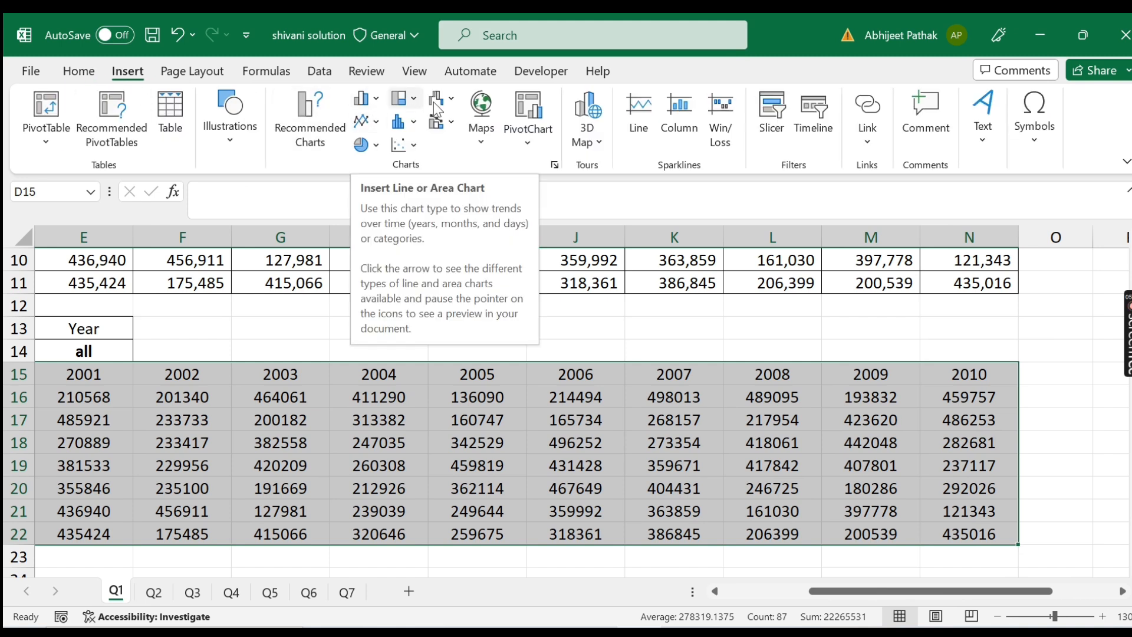
{"action": "left_click", "coordinate": [382, 102]}
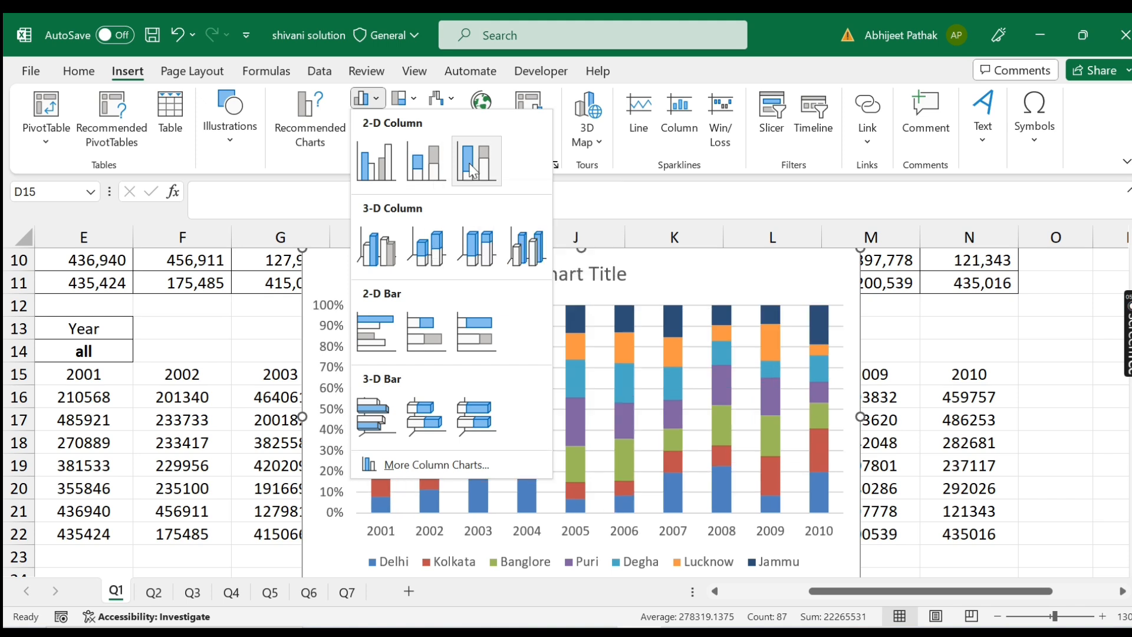
{"action": "left_click", "coordinate": [376, 101]}
{"action": "left_click", "coordinate": [378, 122]}
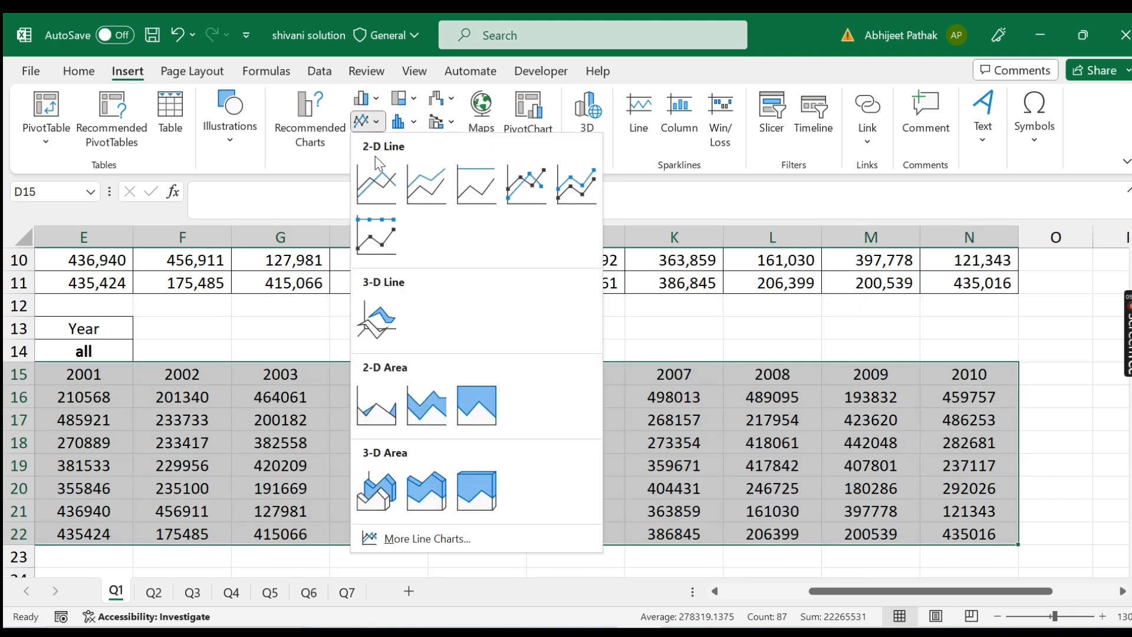
{"action": "left_click", "coordinate": [379, 125]}
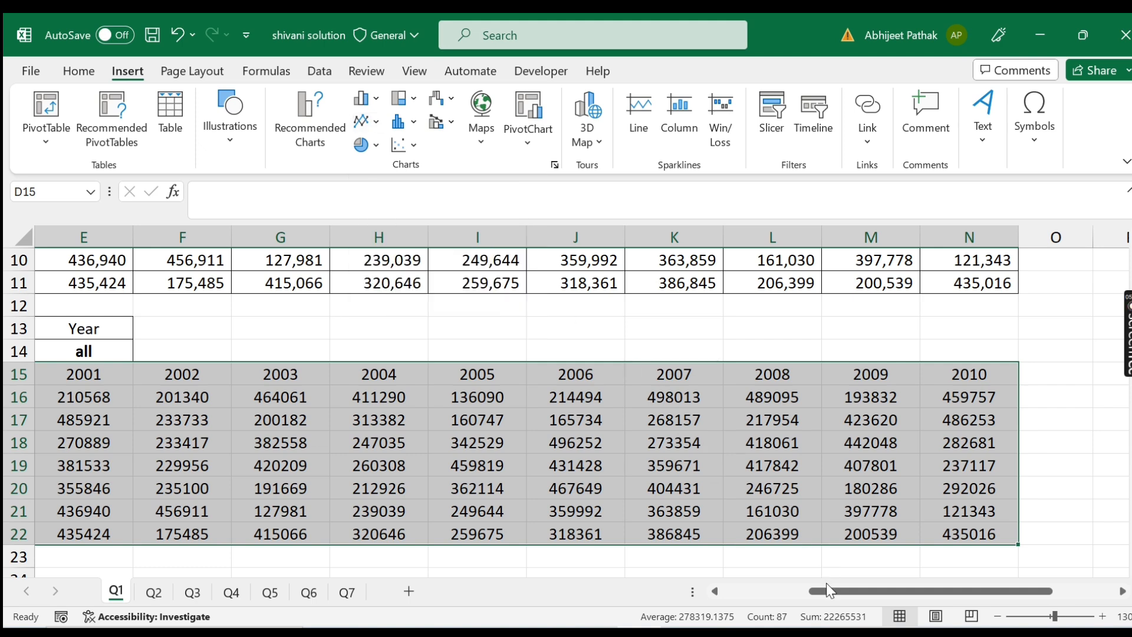
{"action": "left_click", "coordinate": [376, 121]}
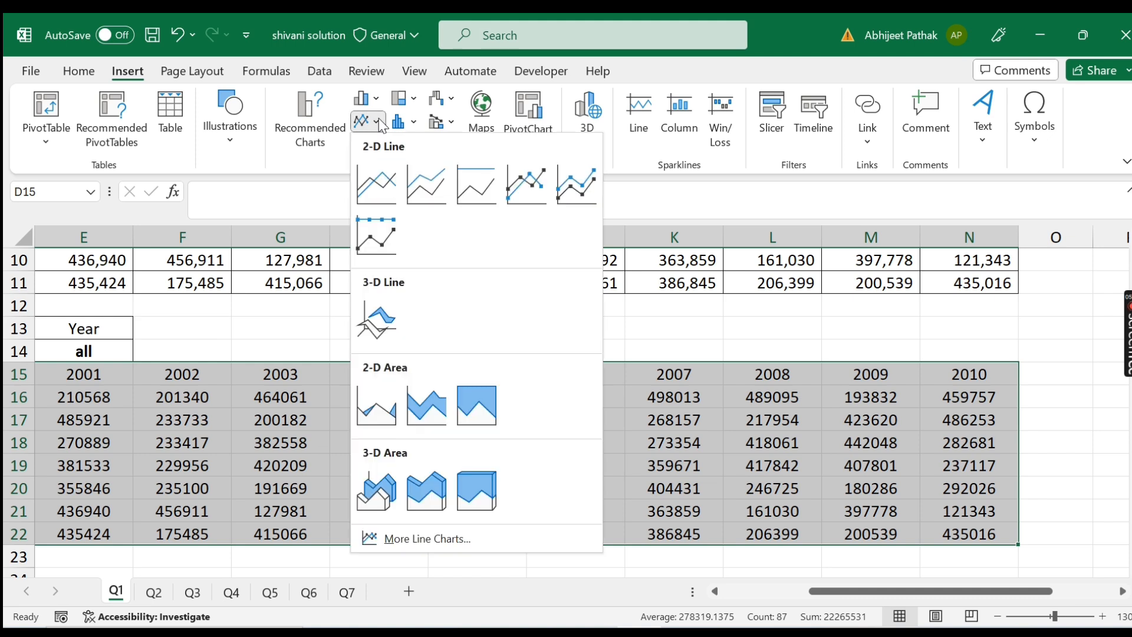
{"action": "left_click", "coordinate": [384, 178]}
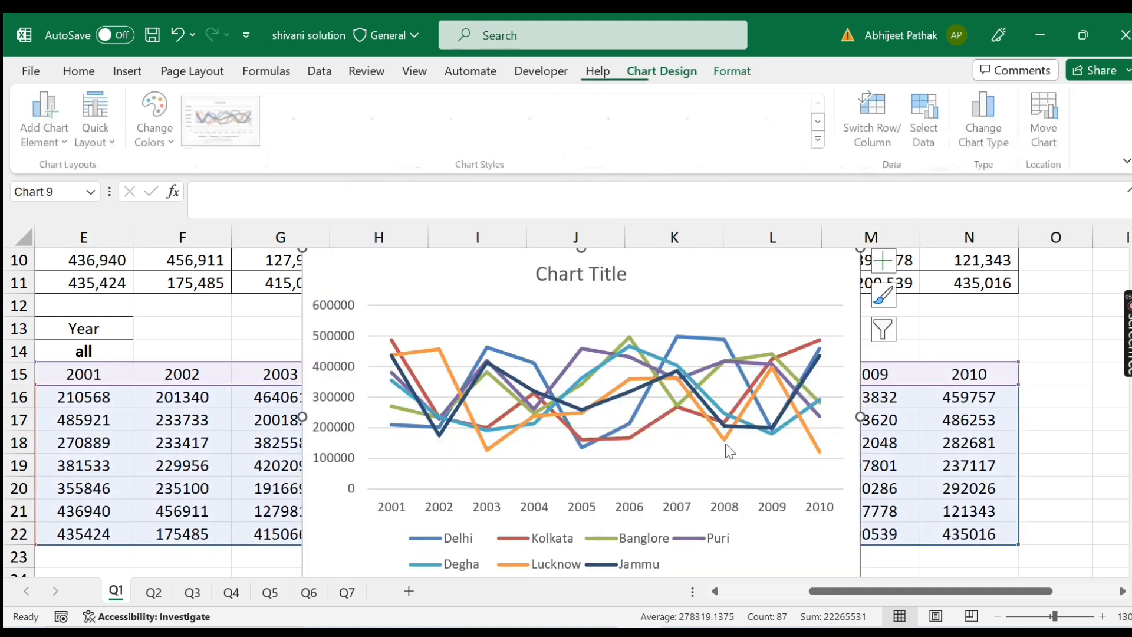
Shrink the chart, place it over the source table above the result rows, and widen it to span about columns H to N.
{"action": "left_click_drag", "start_coordinate": [860, 516], "coordinate": [777, 407]}
{"action": "scroll", "coordinate": [846, 478], "scroll_direction": "up", "scroll_amount": 2}
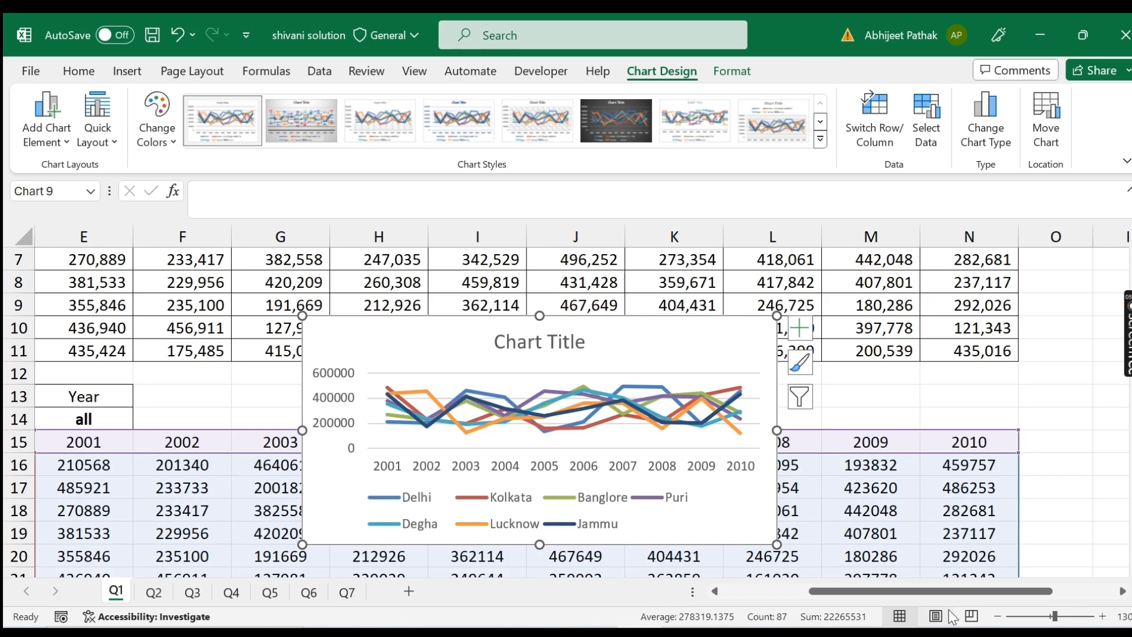
{"action": "left_click", "coordinate": [997, 616]}
{"action": "left_click", "coordinate": [997, 616]}
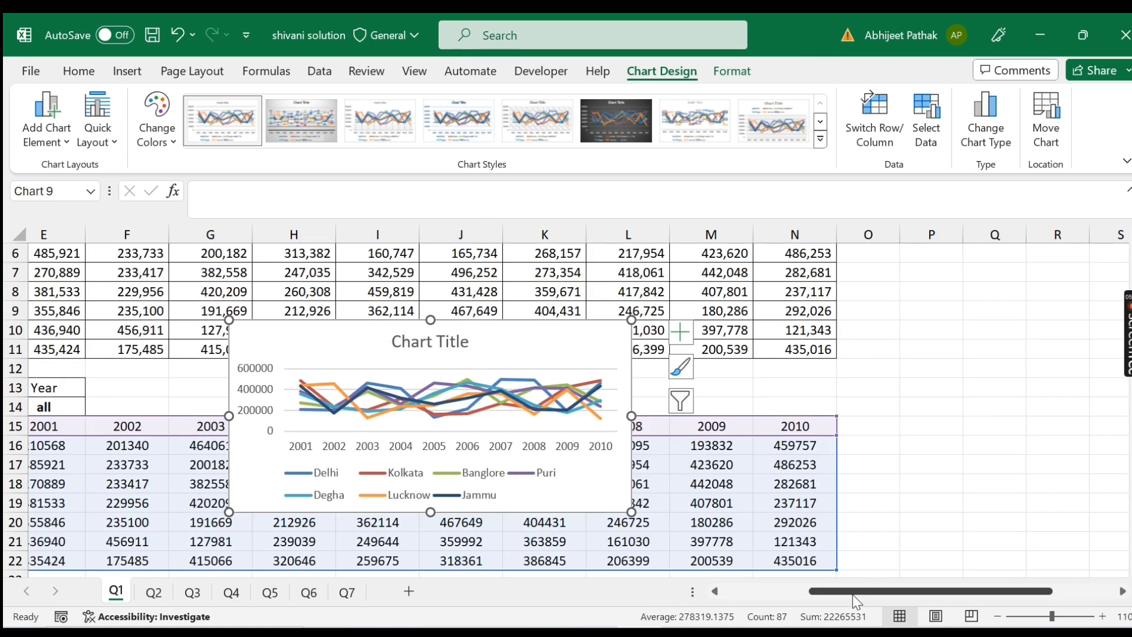
{"action": "left_click_drag", "start_coordinate": [854, 592], "coordinate": [803, 592]}
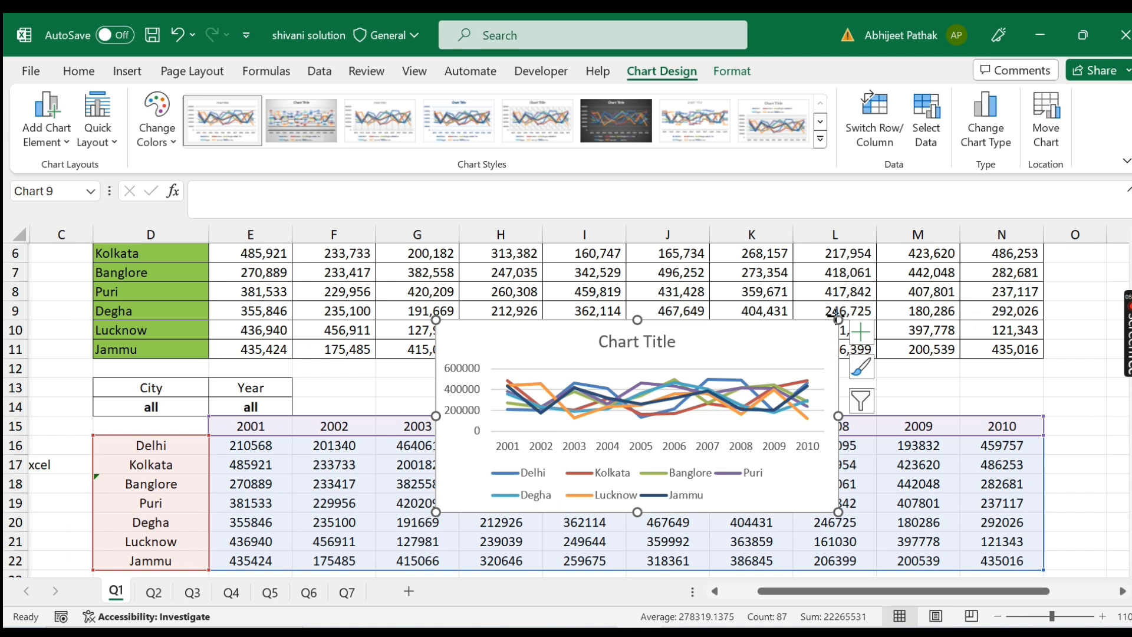
{"action": "left_click_drag", "start_coordinate": [764, 326], "coordinate": [788, 285]}
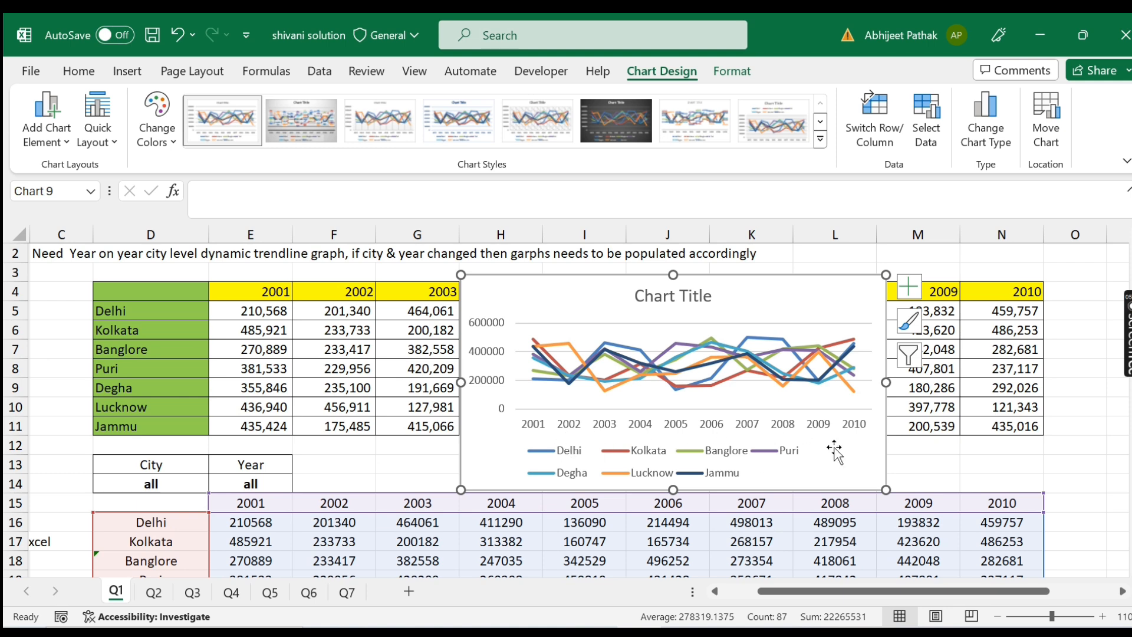
{"action": "left_click_drag", "start_coordinate": [885, 382], "coordinate": [1029, 383]}
{"action": "left_click_drag", "start_coordinate": [745, 275], "coordinate": [789, 259]}
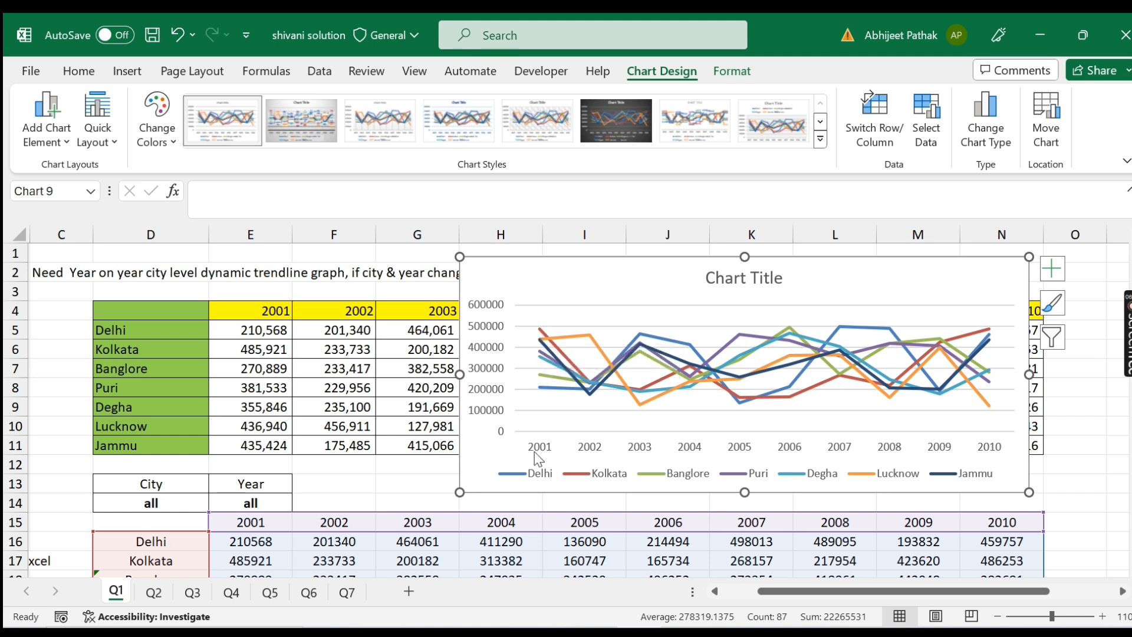
Set the city selector D14 to Lucknow and check how the line chart responds.
{"action": "scroll", "coordinate": [548, 418], "scroll_direction": "down", "scroll_amount": 2}
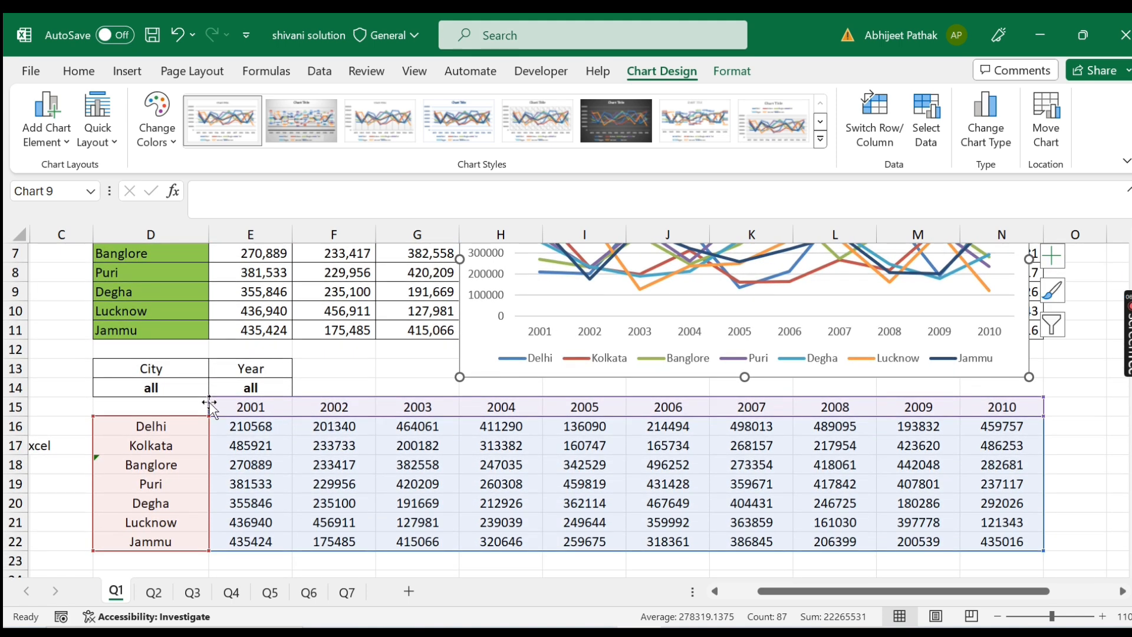
{"action": "left_click", "coordinate": [186, 391]}
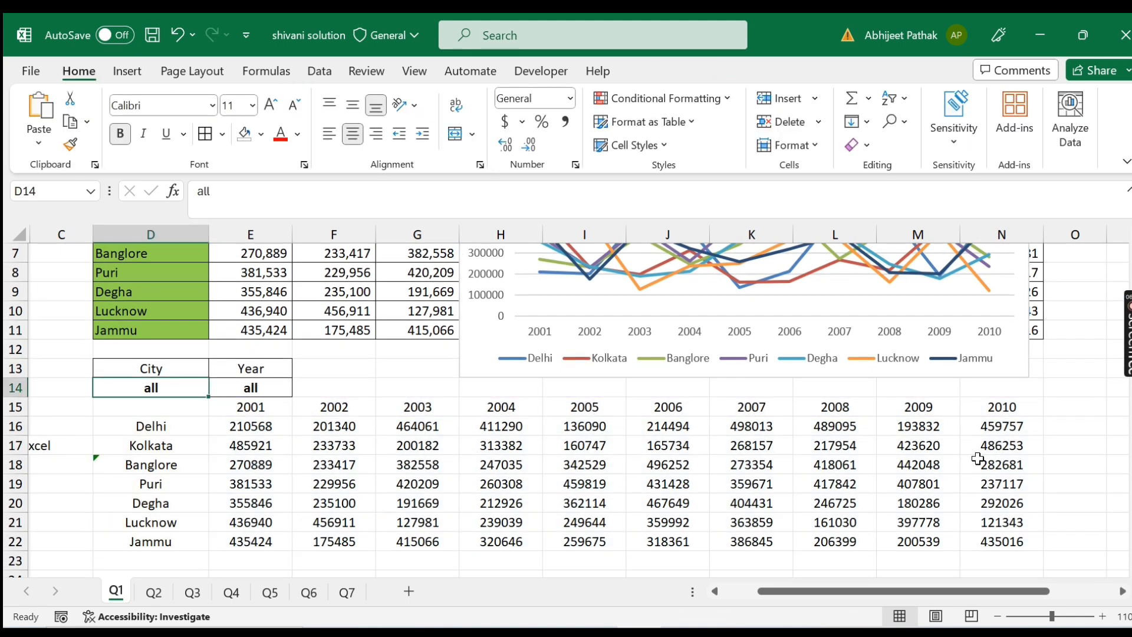
{"action": "type", "text": "lucknow"}
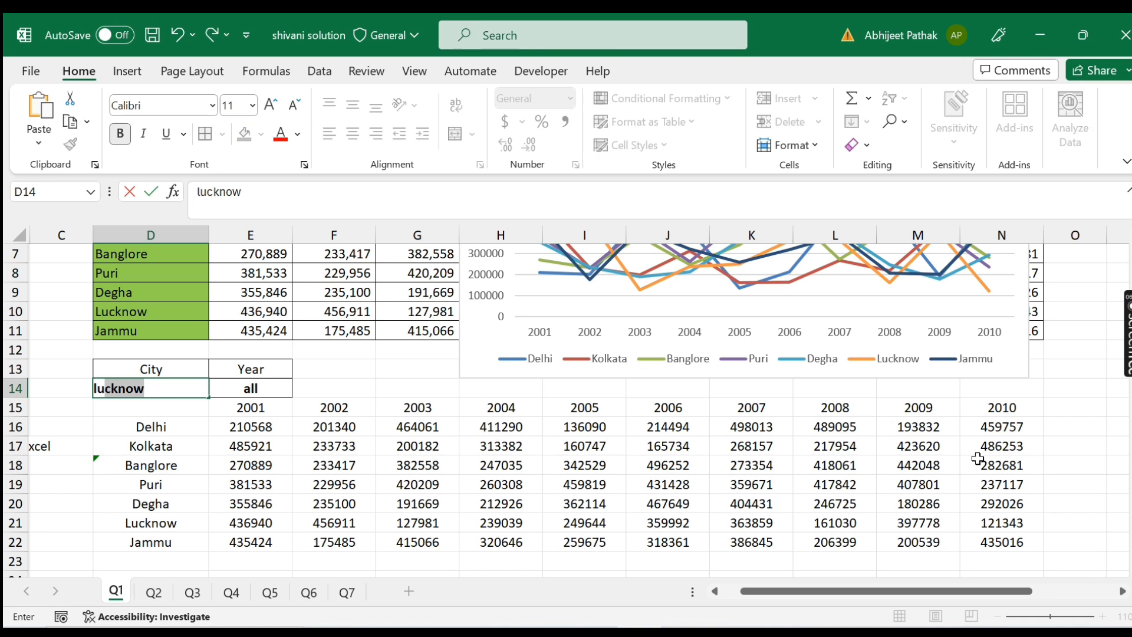
{"action": "key", "text": "Return"}
{"action": "scroll", "coordinate": [977, 458], "scroll_direction": "up", "scroll_amount": 2}
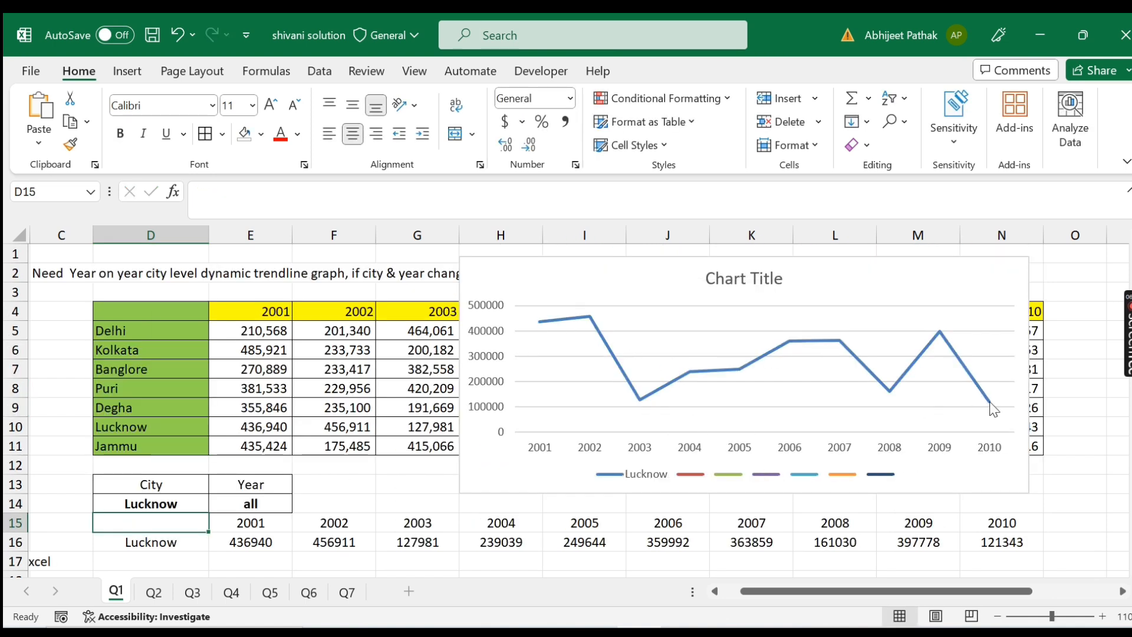
{"action": "mouse_move", "coordinate": [993, 408]}
Set the city selector D14 to all and review the chart together with the result table.
{"action": "left_click", "coordinate": [179, 500]}
{"action": "type", "text": "all"}
{"action": "key", "text": "Return"}
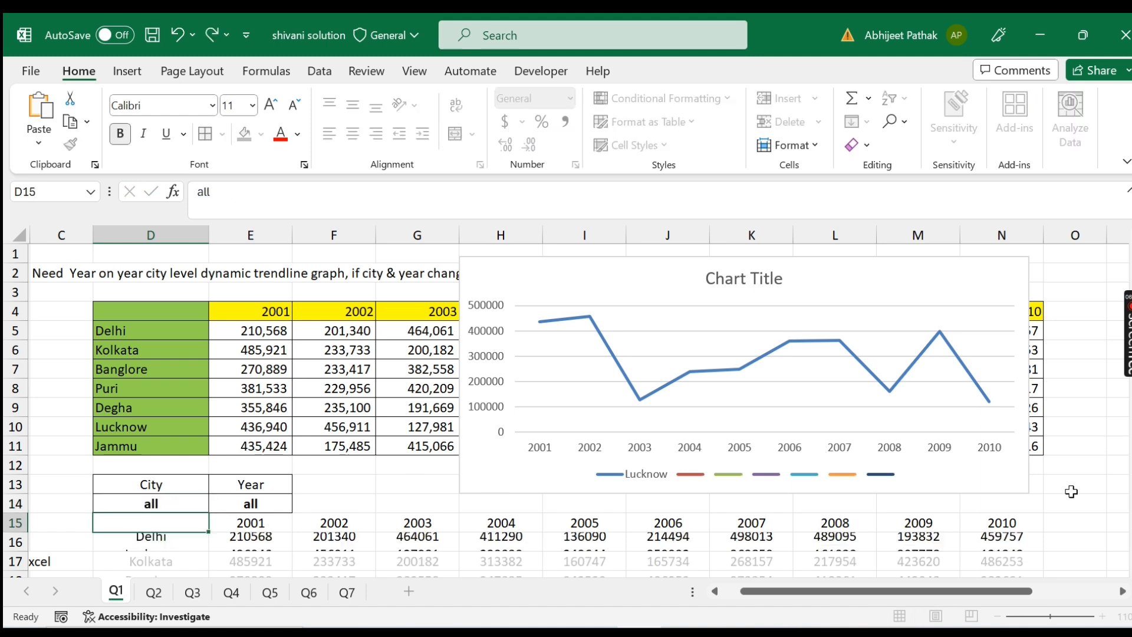
{"action": "scroll", "coordinate": [398, 416], "scroll_direction": "down", "scroll_amount": 1}
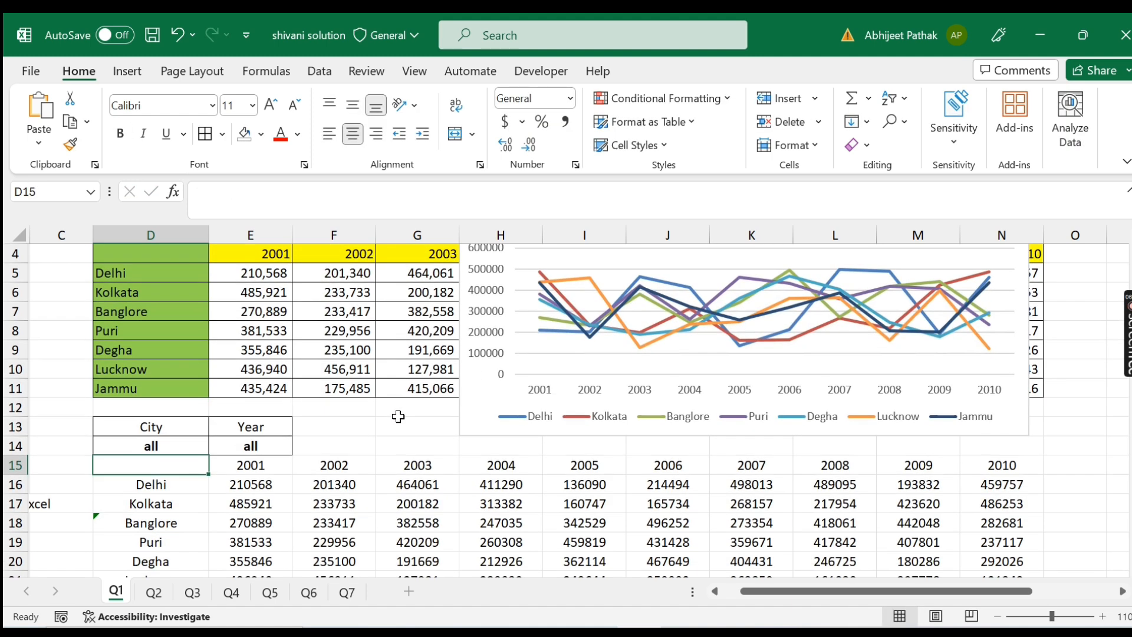
{"action": "scroll", "coordinate": [590, 395], "scroll_direction": "up", "scroll_amount": 1}
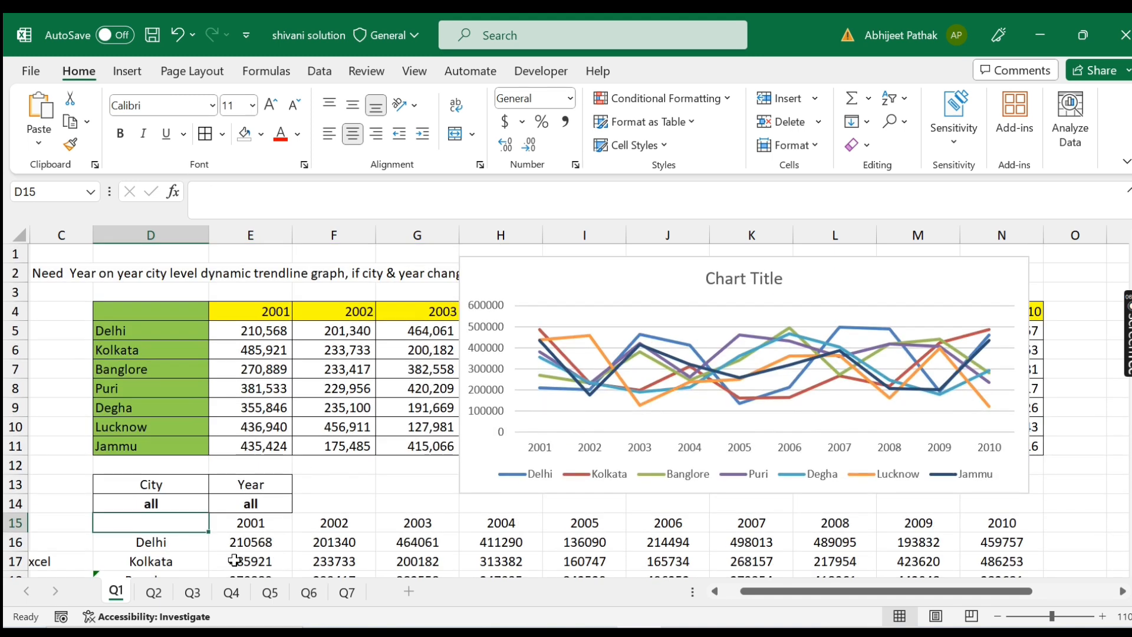
{"action": "left_click_drag", "start_coordinate": [778, 591], "coordinate": [760, 591]}
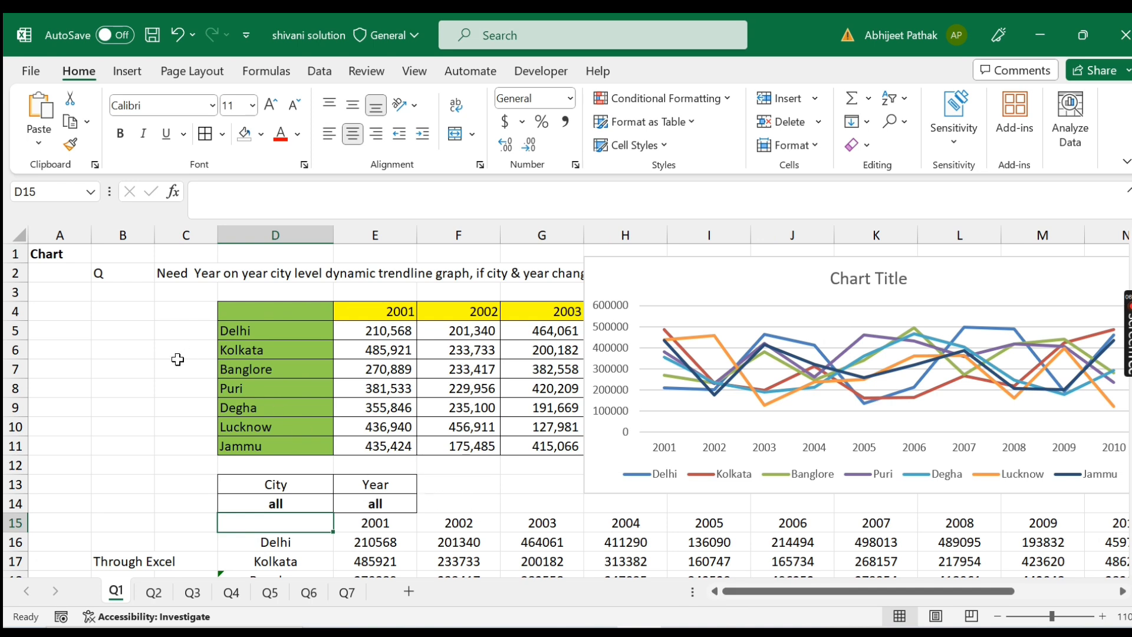
Open sheet Q2 and examine the serial numbers and hotel names against the request for names in descending serial order.
{"action": "left_click", "coordinate": [153, 592]}
{"action": "scroll", "coordinate": [406, 370], "scroll_direction": "up", "scroll_amount": 2}
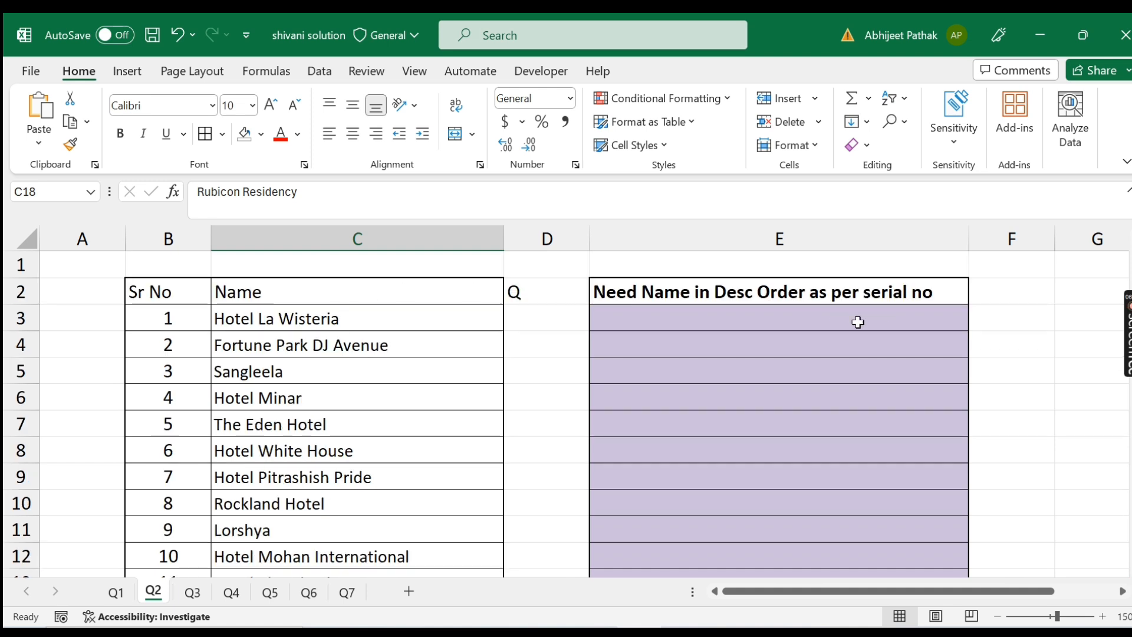
{"action": "left_click_drag", "start_coordinate": [327, 317], "coordinate": [336, 538]}
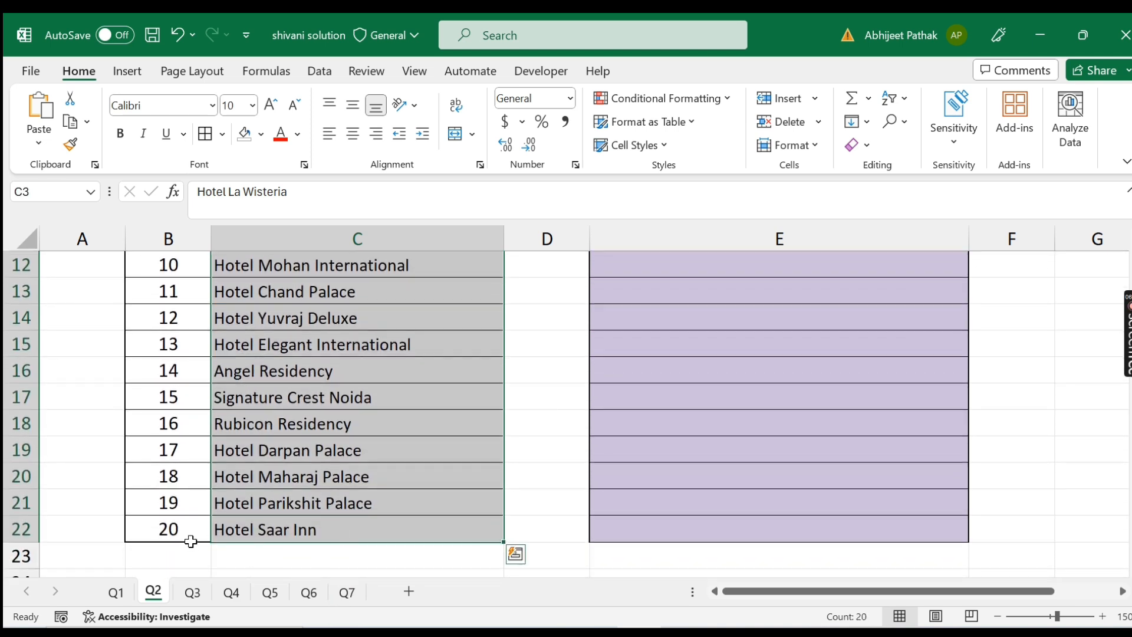
{"action": "left_click", "coordinate": [189, 536]}
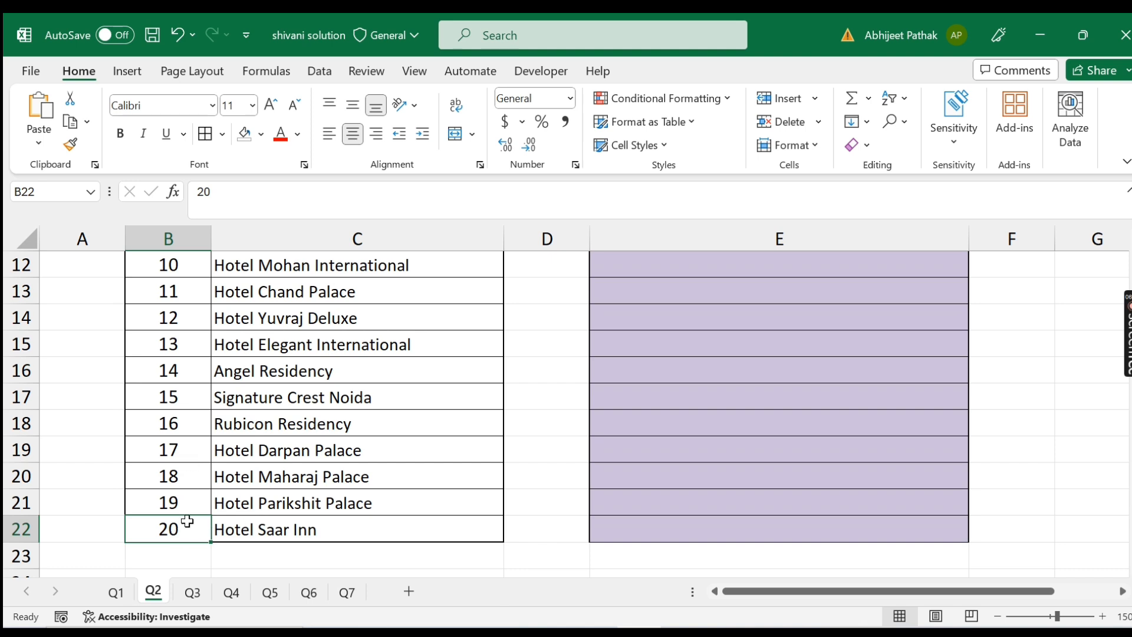
{"action": "scroll", "coordinate": [539, 447], "scroll_direction": "up", "scroll_amount": 4}
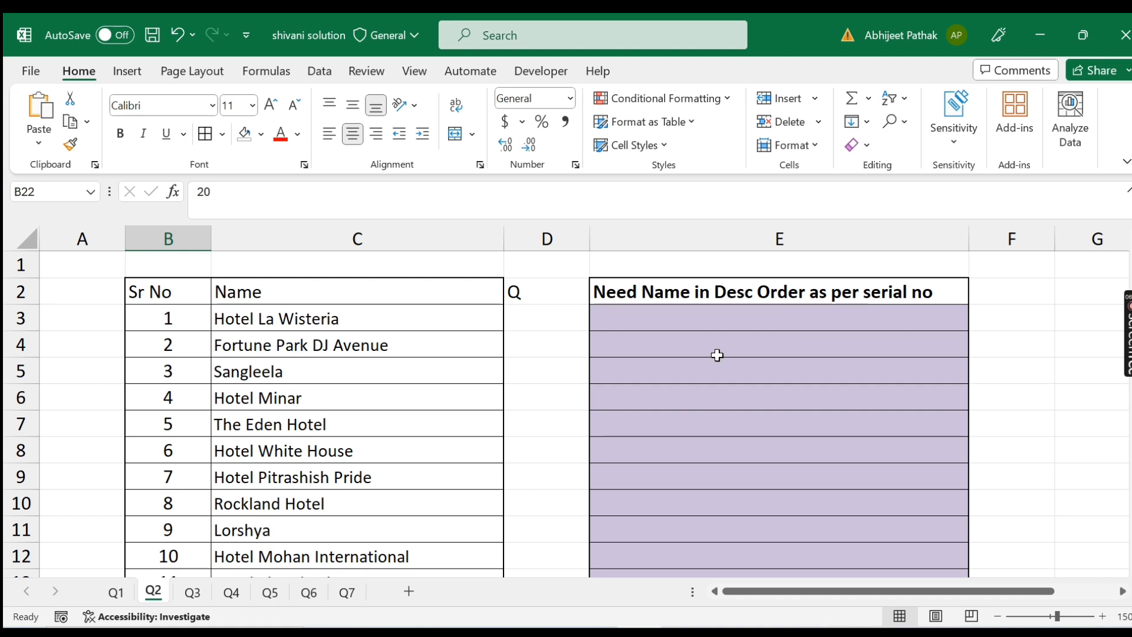
{"action": "scroll", "coordinate": [242, 424], "scroll_direction": "down", "scroll_amount": 6}
{"action": "left_click", "coordinate": [183, 320]}
{"action": "left_click", "coordinate": [177, 293]}
{"action": "scroll", "coordinate": [738, 399], "scroll_direction": "up", "scroll_amount": 6}
Start an INDEX formula in E3 with the hotel names $C$3:$C$22 as its absolute array.
{"action": "left_click", "coordinate": [743, 320]}
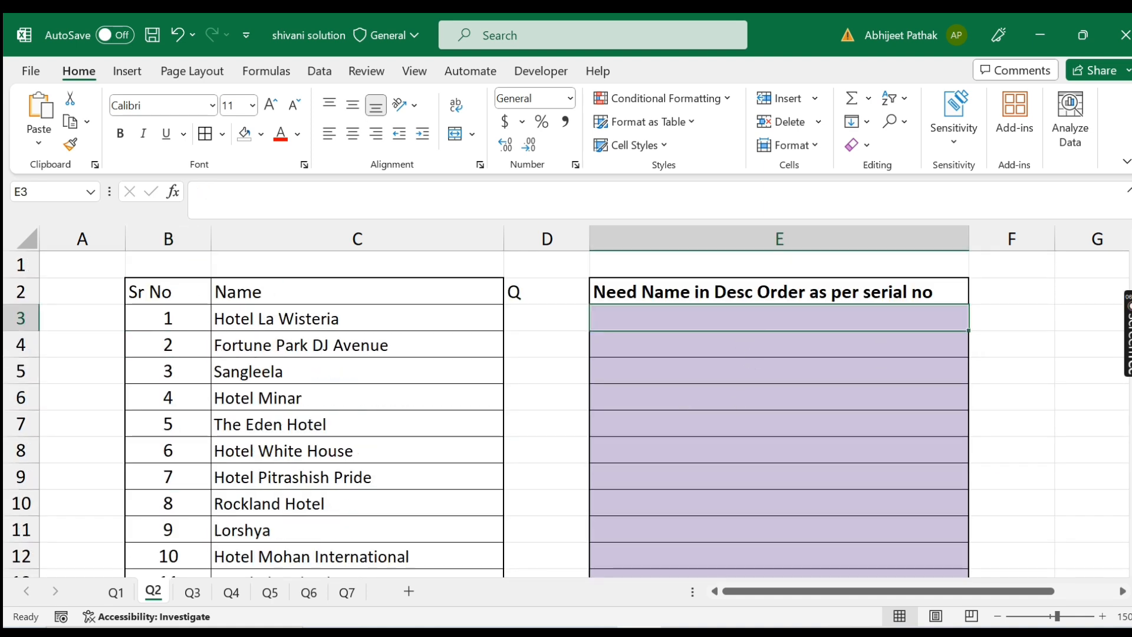
{"action": "type", "text": "="}
{"action": "key", "text": "BackSpace"}
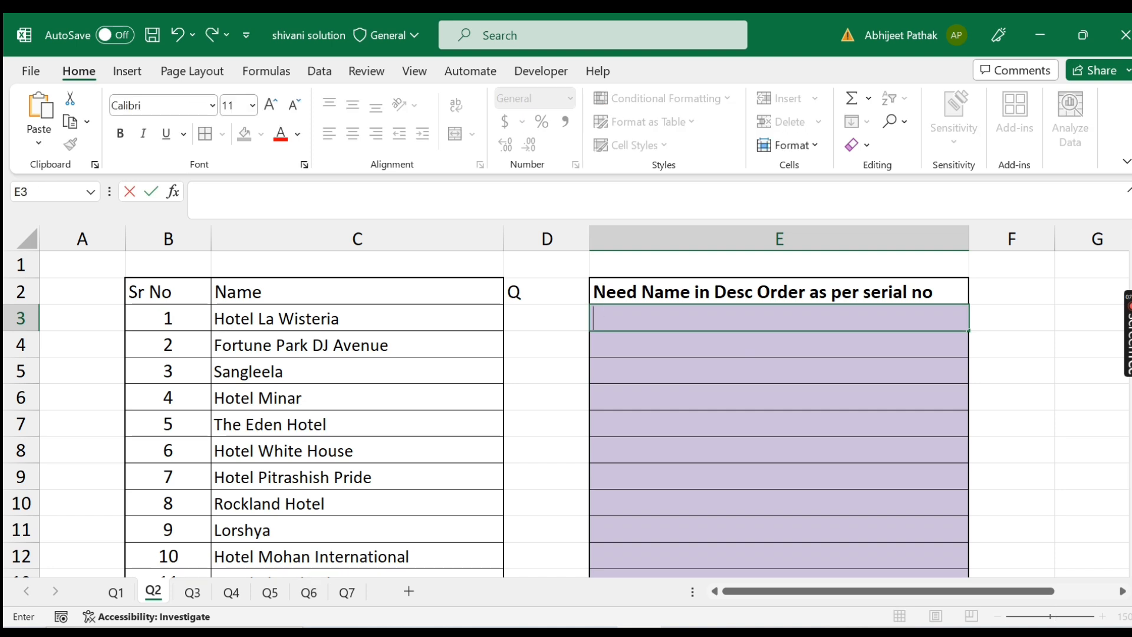
{"action": "type", "text": "=inde"}
{"action": "key", "text": "Tab"}
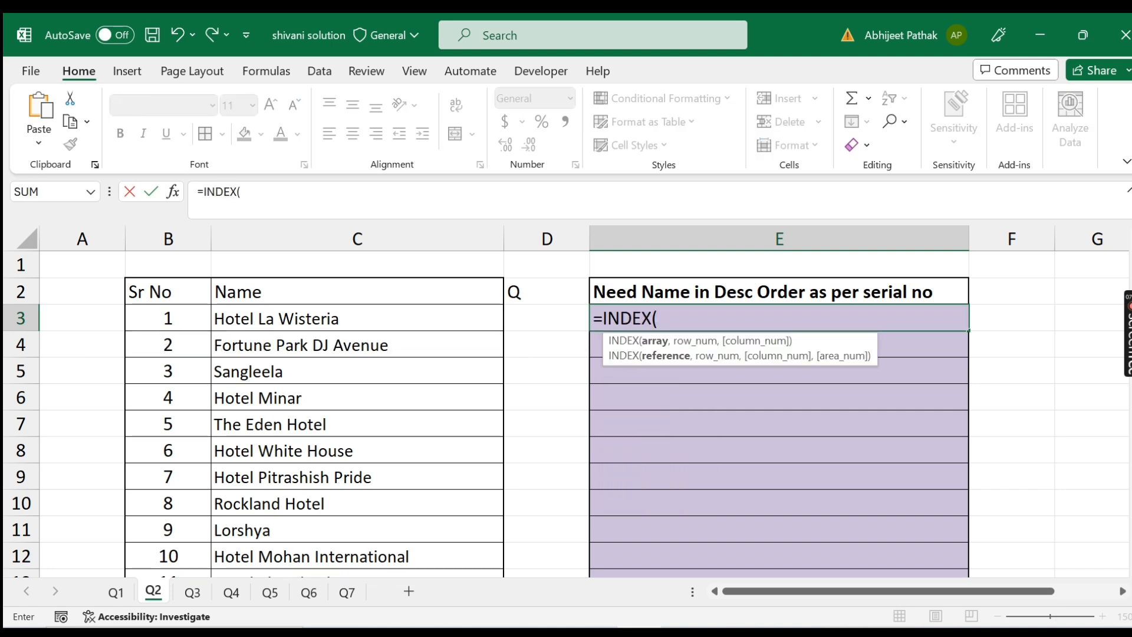
{"action": "left_click", "coordinate": [312, 323]}
{"action": "key", "text": "ctrl+shift+Down"}
{"action": "scroll", "coordinate": [529, 417], "scroll_direction": "up", "scroll_amount": 4}
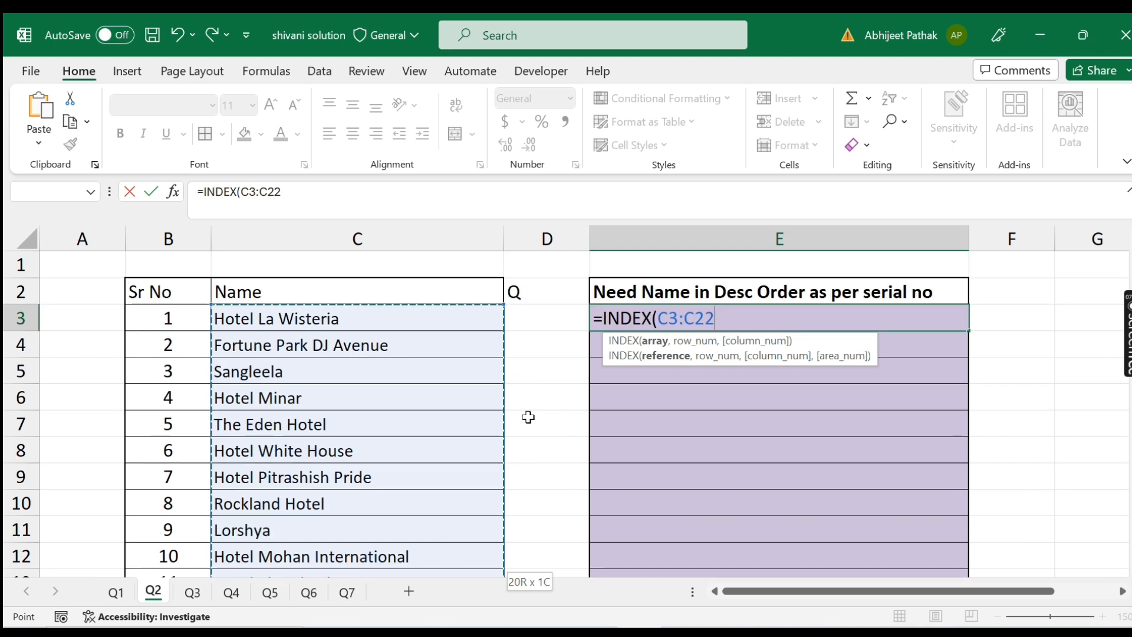
{"action": "key", "text": "F4"}
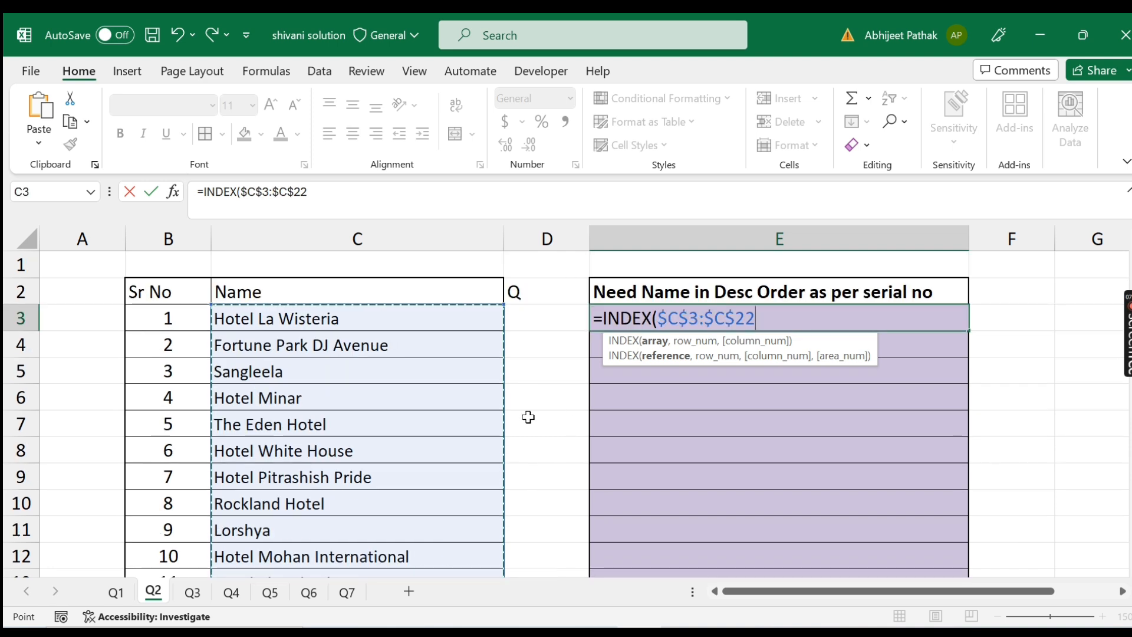
{"action": "type", "text": ","}
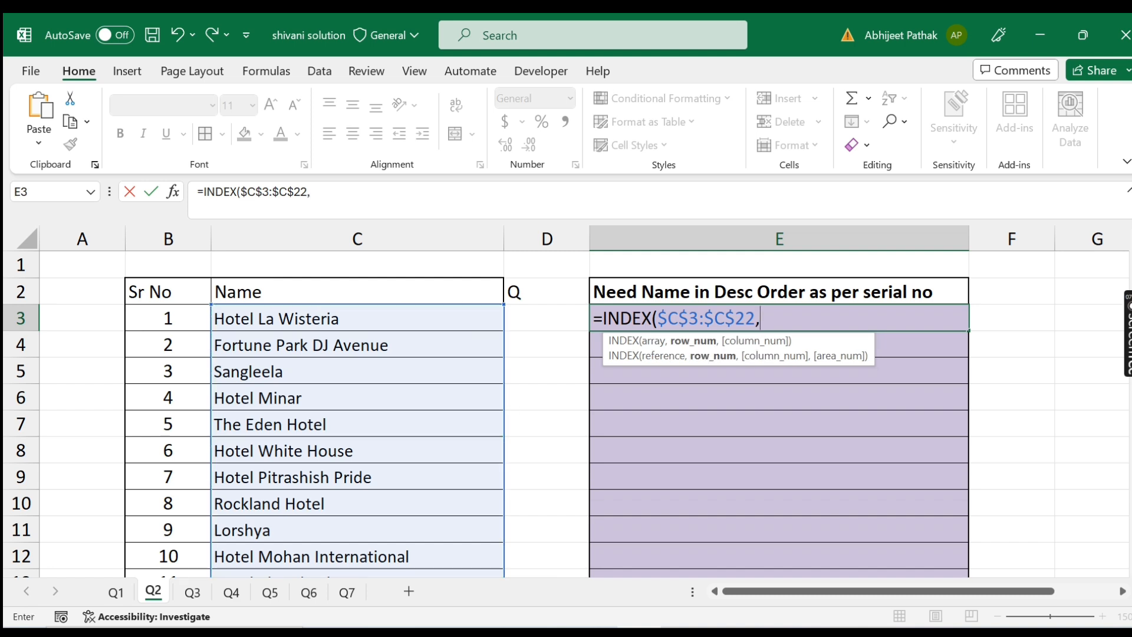
Add COUNTA over the serial numbers B3:$B$22 as the row number, locking only the end of the range.
{"action": "type", "text": "counta"}
{"action": "key", "text": "Tab"}
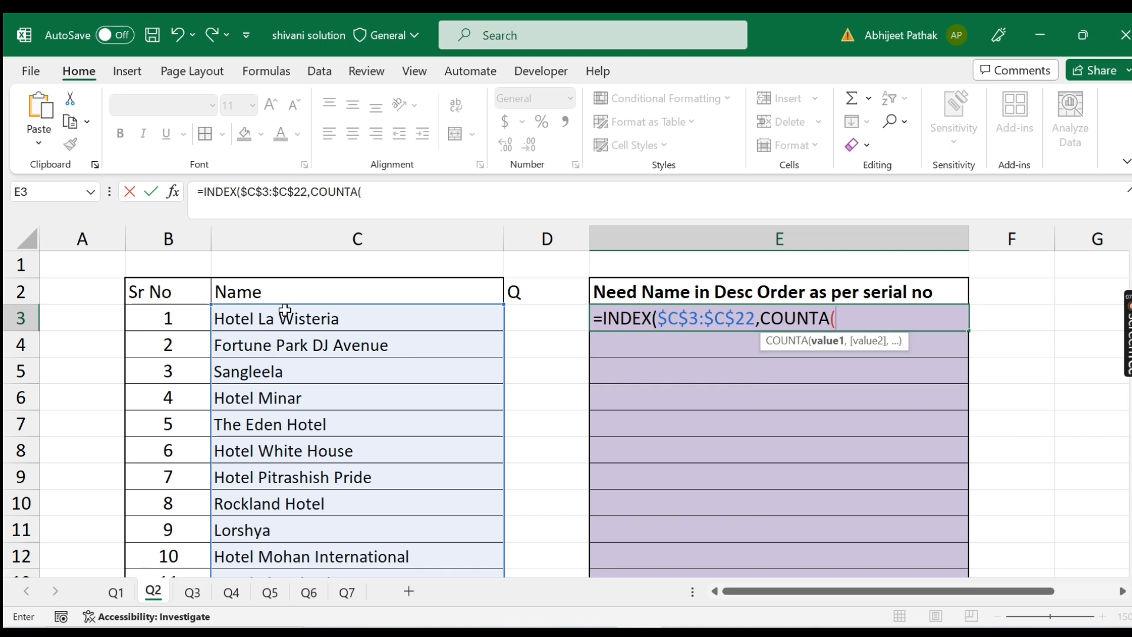
{"action": "left_click", "coordinate": [168, 318]}
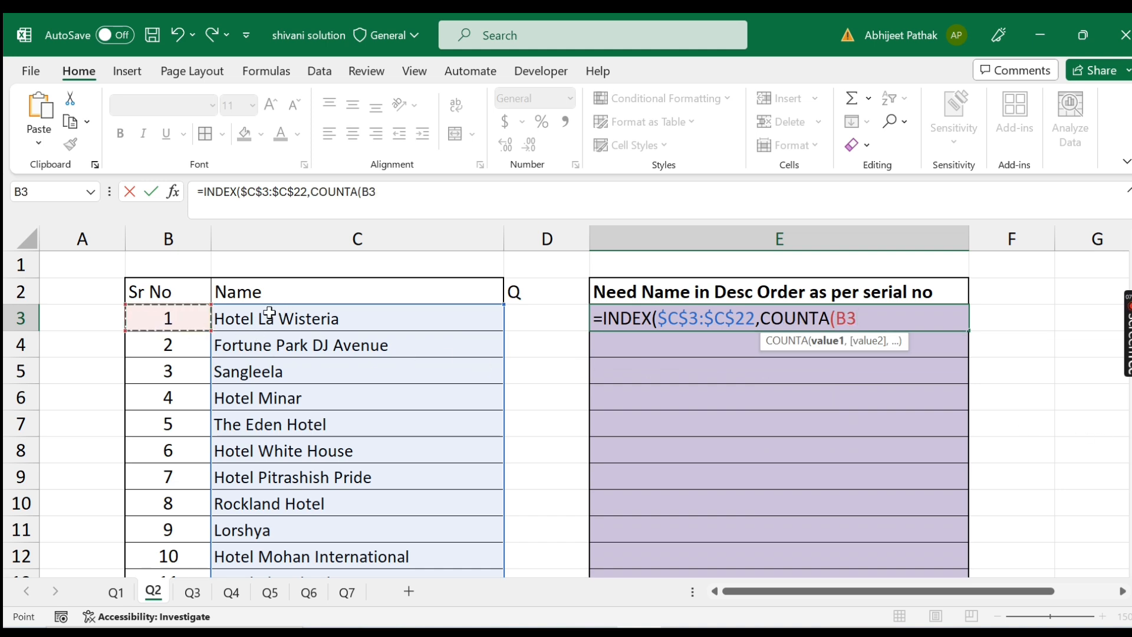
{"action": "left_click_drag", "start_coordinate": [173, 318], "coordinate": [177, 528]}
{"action": "scroll", "coordinate": [412, 301], "scroll_direction": "up", "scroll_amount": 4}
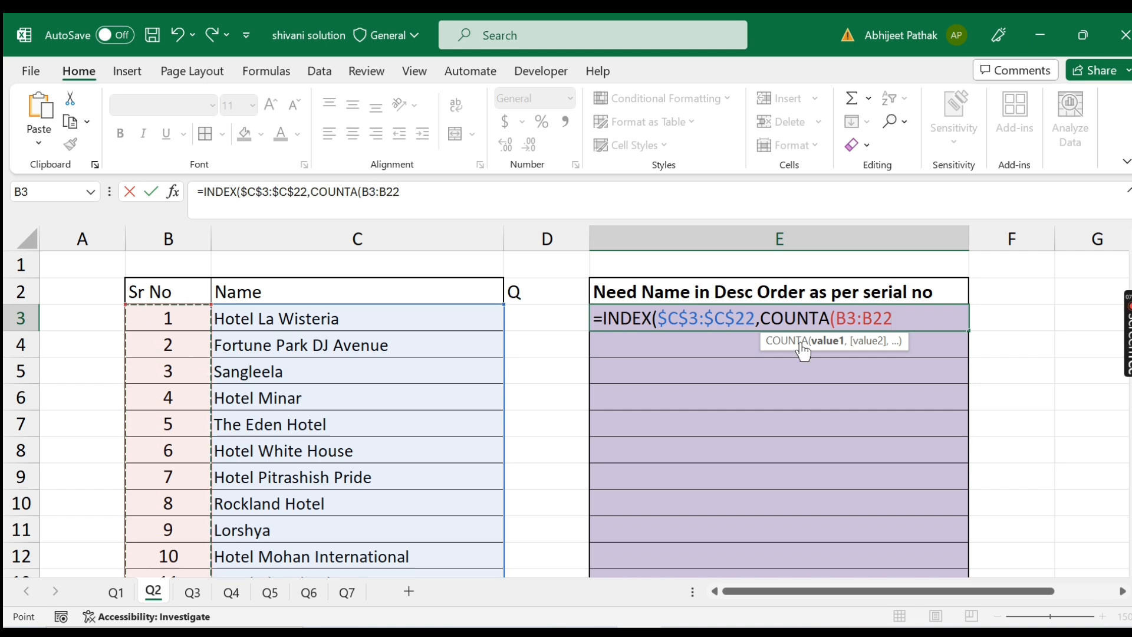
{"action": "scroll", "coordinate": [253, 334], "scroll_direction": "down", "scroll_amount": 5}
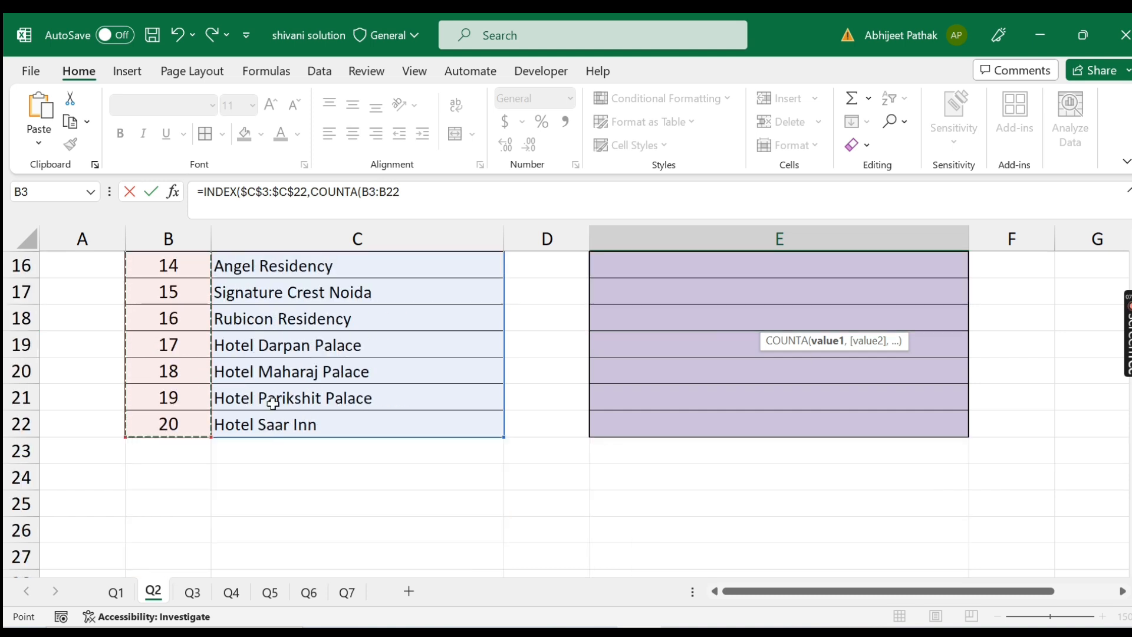
{"action": "scroll", "coordinate": [283, 412], "scroll_direction": "up", "scroll_amount": 5}
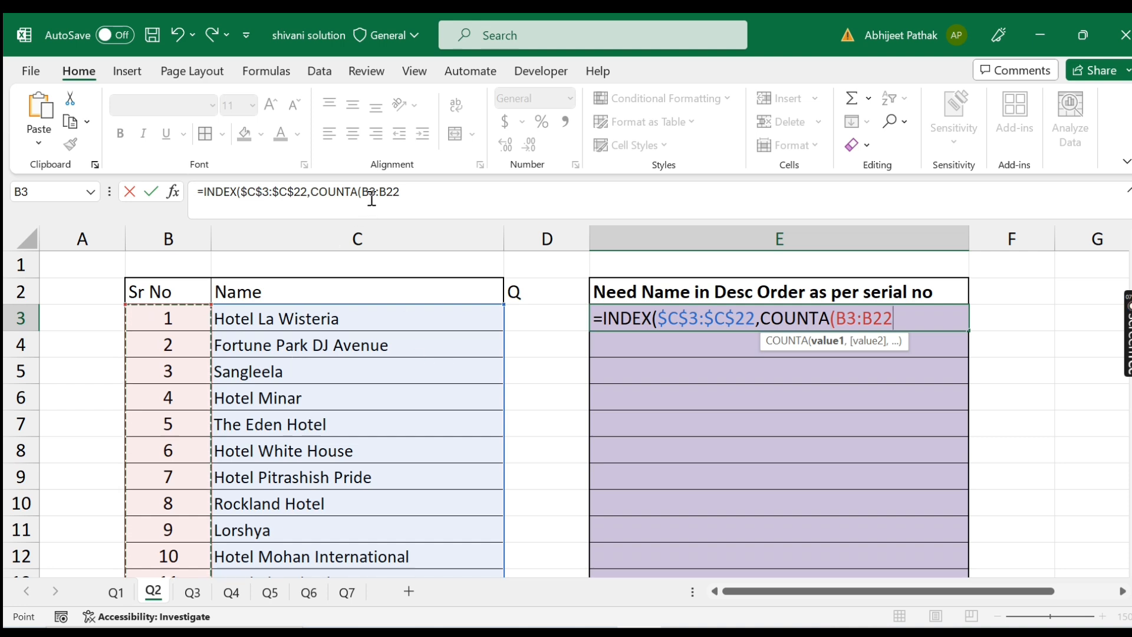
{"action": "left_click", "coordinate": [393, 192]}
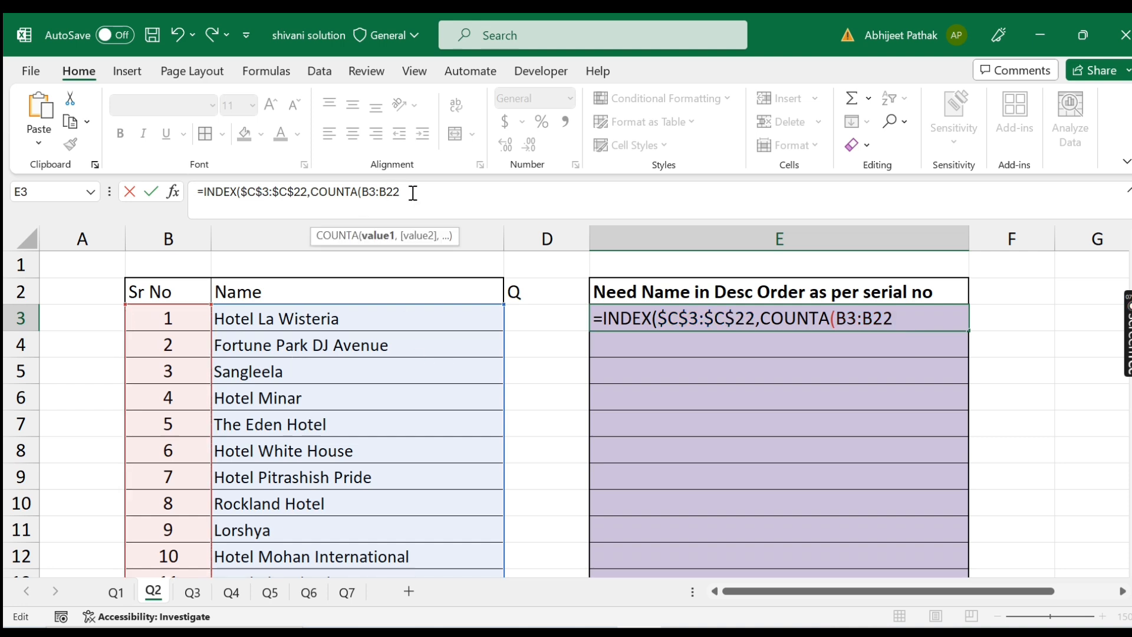
{"action": "key", "text": "F4"}
{"action": "left_click", "coordinate": [414, 195]}
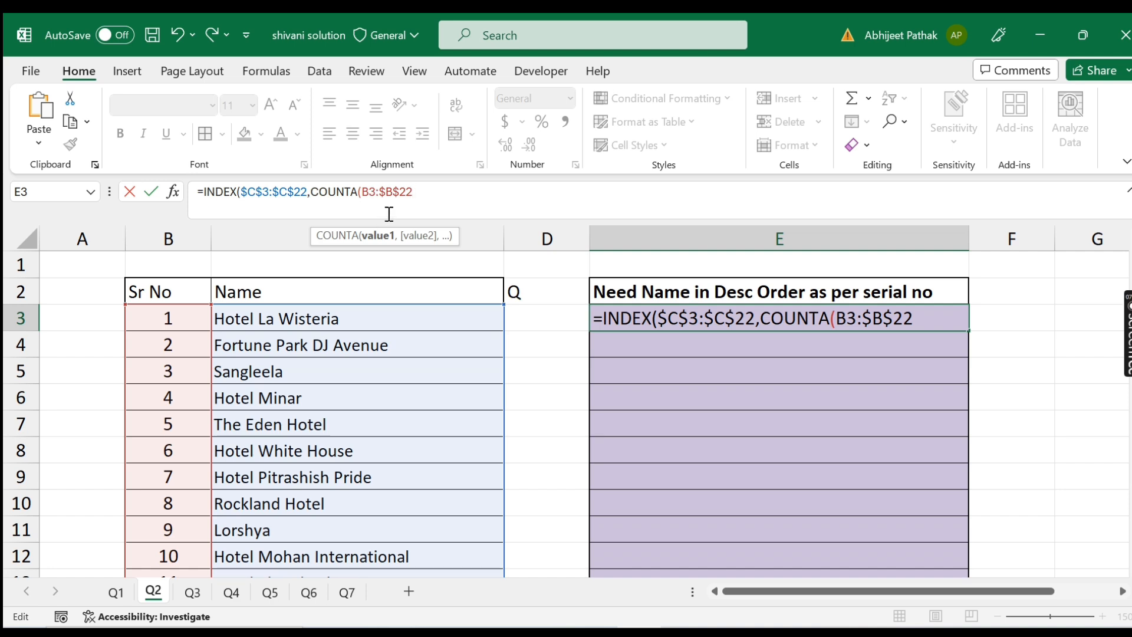
{"action": "scroll", "coordinate": [339, 405], "scroll_direction": "down", "scroll_amount": 4}
{"action": "scroll", "coordinate": [353, 448], "scroll_direction": "up", "scroll_amount": 4}
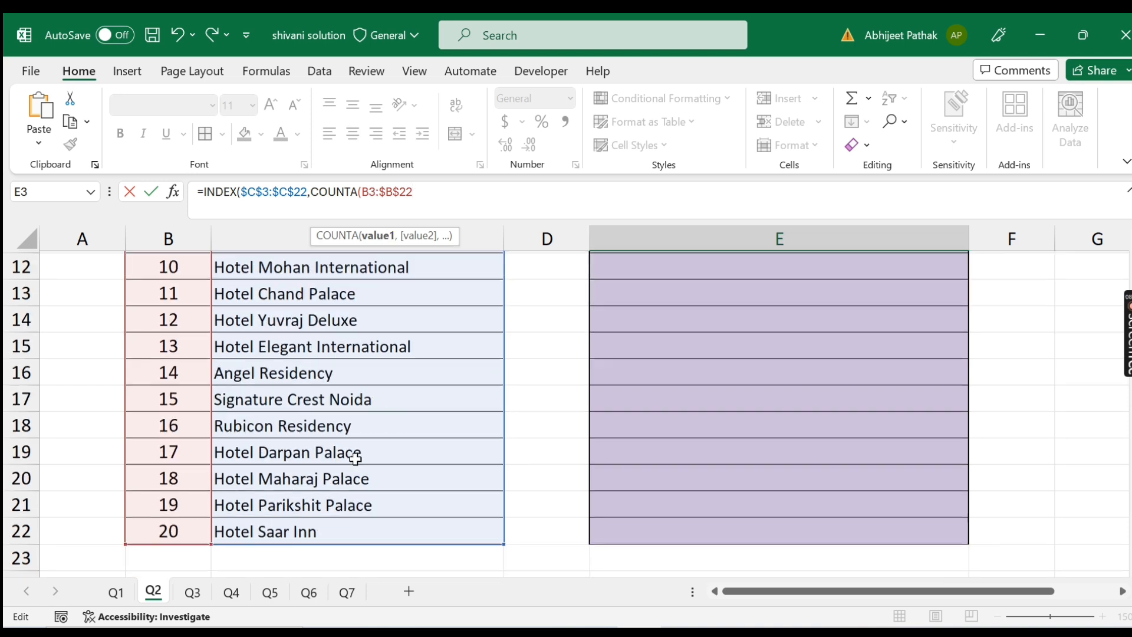
Finish the E3 formula with column number 1 and compare its result with the end of the hotel list.
{"action": "type", "text": ",1)"}
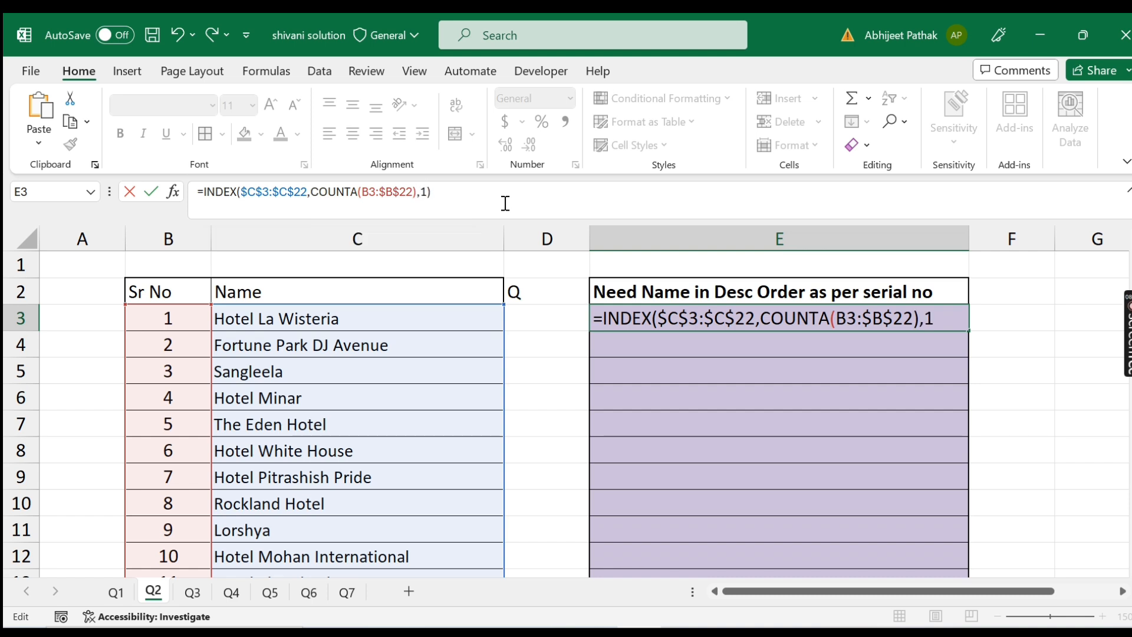
{"action": "key", "text": "Return"}
{"action": "left_click", "coordinate": [748, 315]}
{"action": "scroll", "coordinate": [440, 445], "scroll_direction": "down", "scroll_amount": 5}
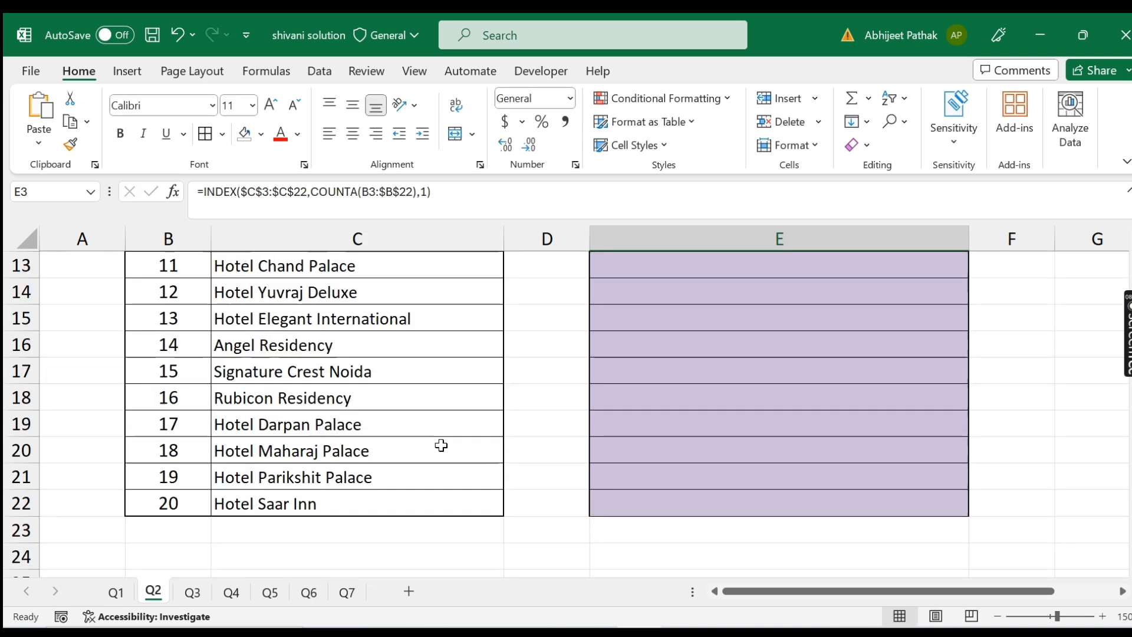
{"action": "scroll", "coordinate": [849, 370], "scroll_direction": "up", "scroll_amount": 5}
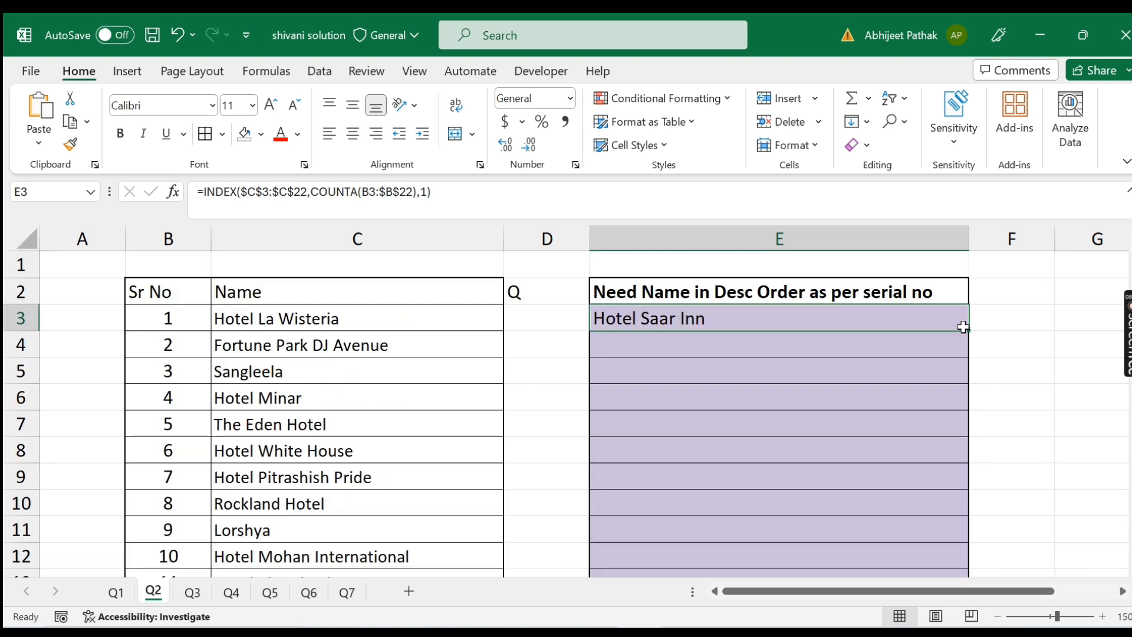
Copy the E3 formula into E4 and check its shifted range against the hotel names C4:C22.
{"action": "left_click_drag", "start_coordinate": [971, 331], "coordinate": [970, 350]}
{"action": "left_click", "coordinate": [798, 344]}
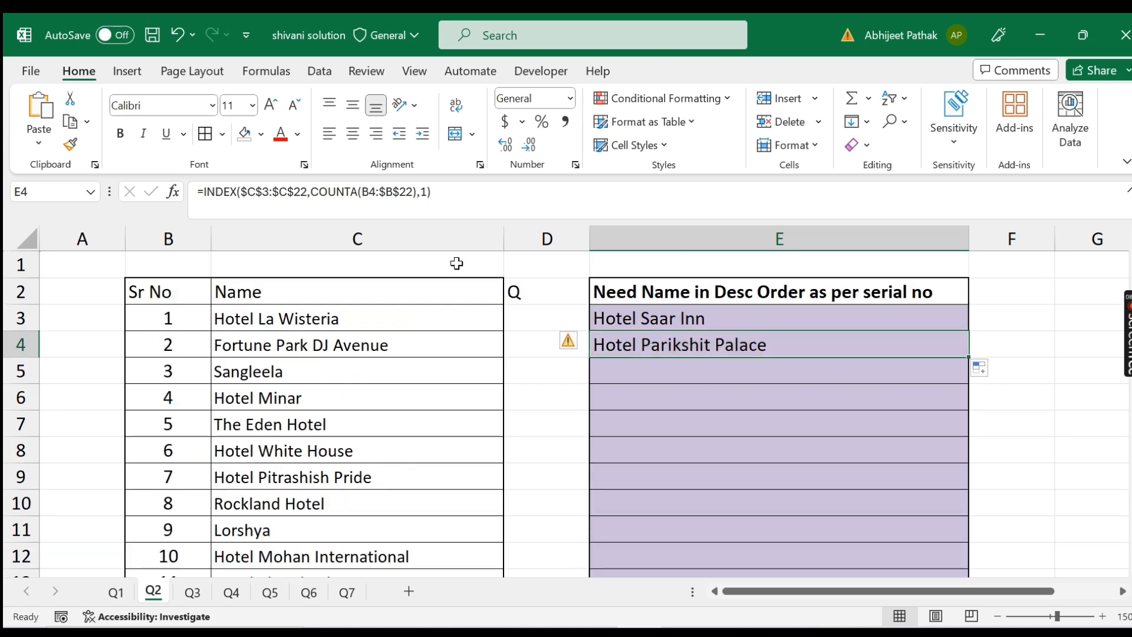
{"action": "left_click", "coordinate": [297, 345]}
{"action": "left_click_drag", "start_coordinate": [296, 344], "coordinate": [316, 529]}
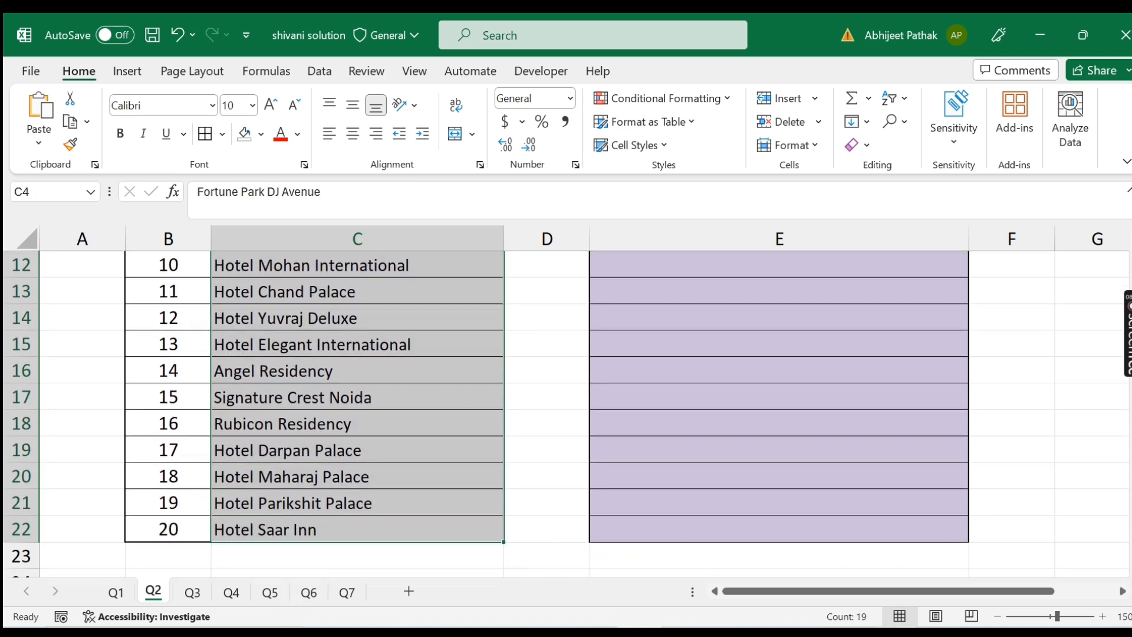
{"action": "scroll", "coordinate": [824, 363], "scroll_direction": "up", "scroll_amount": 4}
{"action": "left_click", "coordinate": [899, 353]}
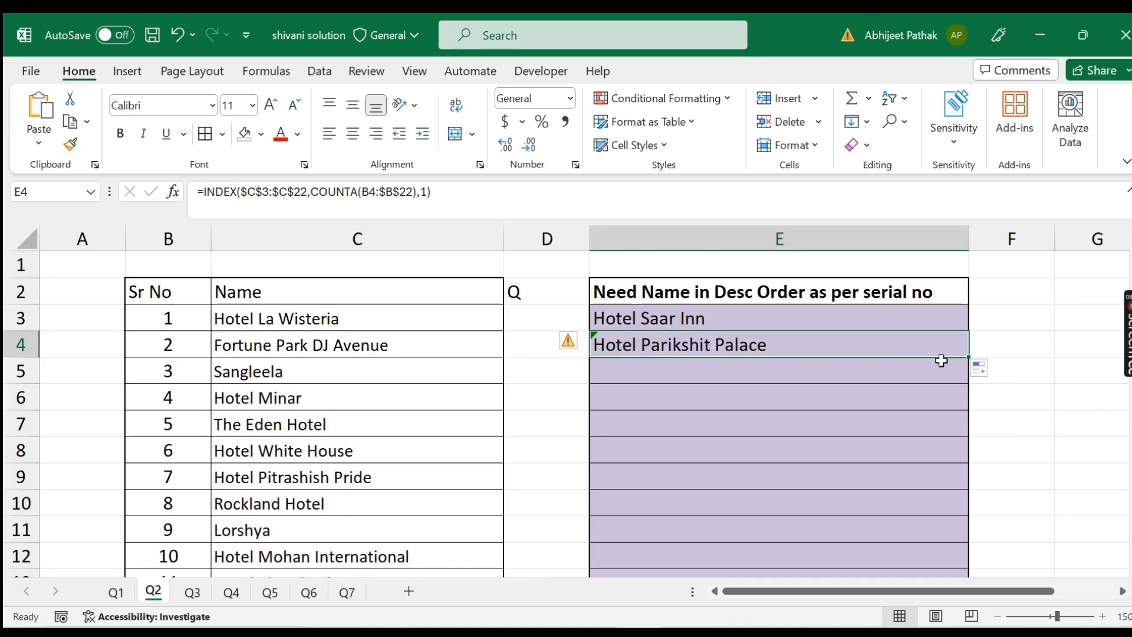
Fill the formula from E4 down through E22, and open sheet Q3.
{"action": "left_click_drag", "start_coordinate": [969, 358], "coordinate": [849, 533]}
{"action": "scroll", "coordinate": [698, 492], "scroll_direction": "up", "scroll_amount": 4}
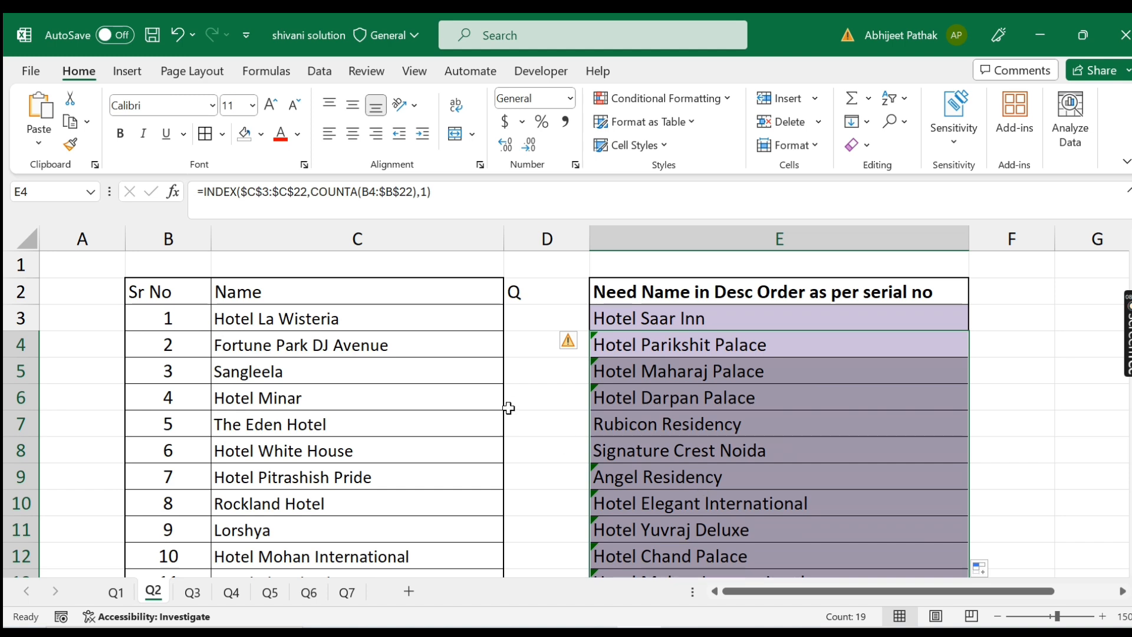
{"action": "left_click", "coordinate": [511, 407]}
{"action": "left_click", "coordinate": [192, 592]}
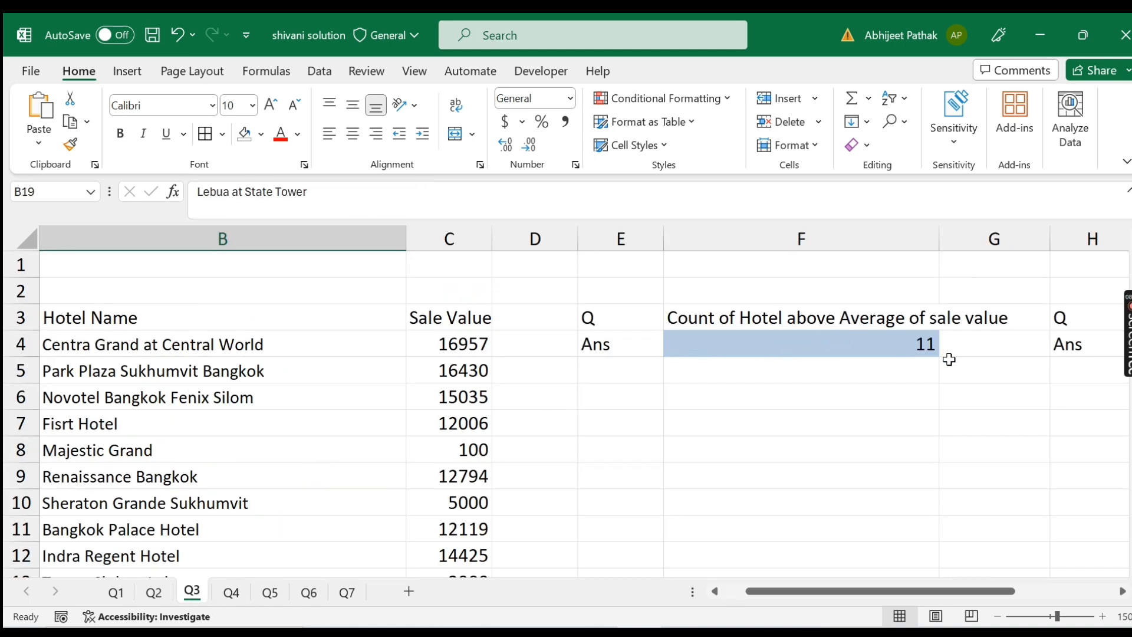
{"action": "key", "text": "Delete"}
{"action": "scroll", "coordinate": [949, 360], "scroll_direction": "down", "scroll_amount": 1}
{"action": "key", "text": "ctrl+z"}
Clear the existing answer in F4 for the count of hotels above the average sale value.
{"action": "key", "text": "ctrl+Up"}
{"action": "key", "text": "ctrl+Up"}
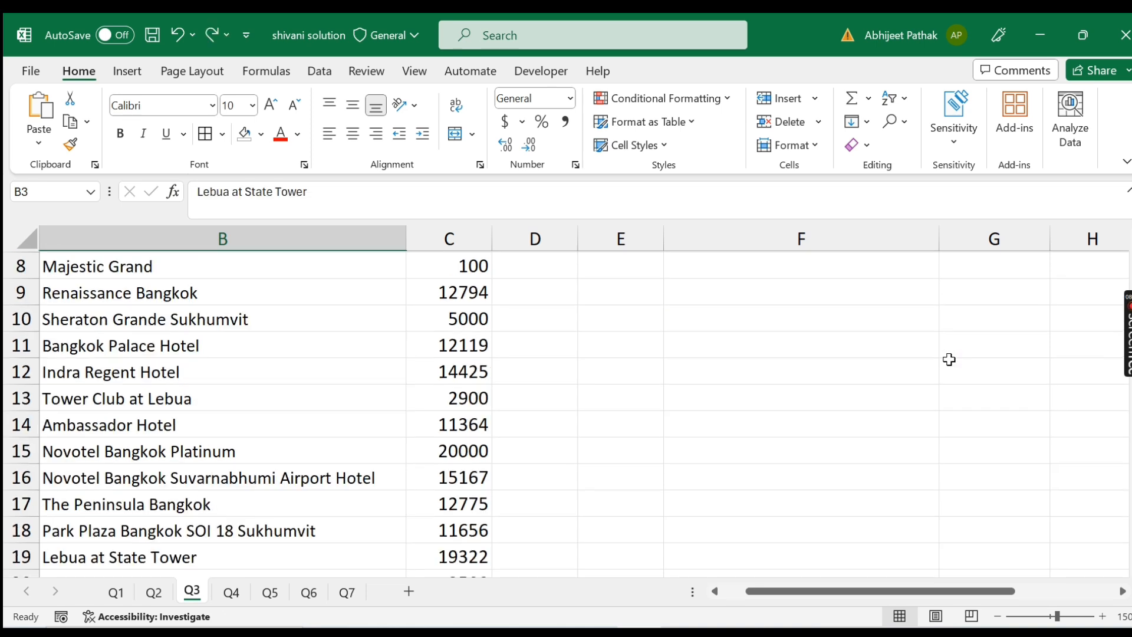
{"action": "key", "text": "Right"}
{"action": "key", "text": "Right"}
{"action": "key", "text": "Right"}
{"action": "key", "text": "Right"}
{"action": "key", "text": "Right"}
{"action": "key", "text": "Right"}
{"action": "key", "text": "Right"}
{"action": "key", "text": "Right"}
{"action": "key", "text": "Left"}
{"action": "key", "text": "Left"}
{"action": "key", "text": "Down"}
{"action": "key", "text": "Down"}
{"action": "key", "text": "Down"}
{"action": "key", "text": "Down"}
{"action": "key", "text": "Left"}
{"action": "key", "text": "Left"}
{"action": "key", "text": "Up"}
{"action": "key", "text": "Delete"}
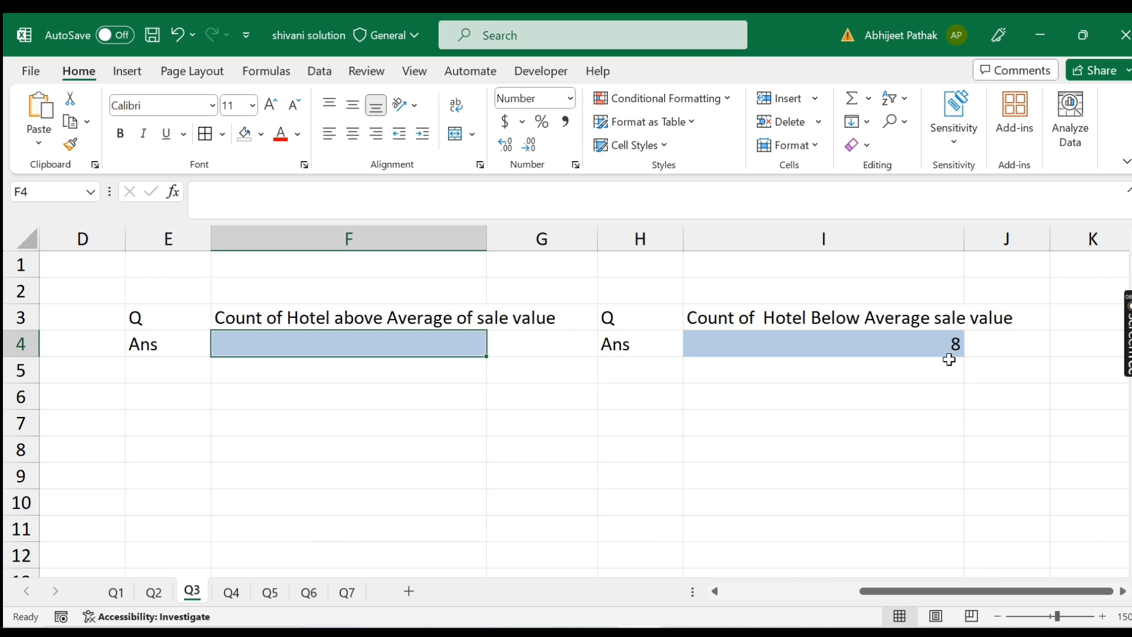
Clear the existing answer in I4 for the count of hotels below the average sale value.
{"action": "key", "text": "Right"}
{"action": "key", "text": "Right"}
{"action": "key", "text": "Right"}
{"action": "key", "text": "Delete"}
{"action": "key", "text": "Left"}
{"action": "key", "text": "Left"}
{"action": "key", "text": "Left"}
{"action": "key", "text": "Left"}
{"action": "key", "text": "Right"}
Calculate the average of the sale values C4:C22 in C23 with AVERAGE, and delete the trial formula.
{"action": "left_click_drag", "start_coordinate": [908, 591], "coordinate": [796, 591]}
{"action": "left_click", "coordinate": [454, 347]}
{"action": "left_click_drag", "start_coordinate": [454, 347], "coordinate": [466, 552]}
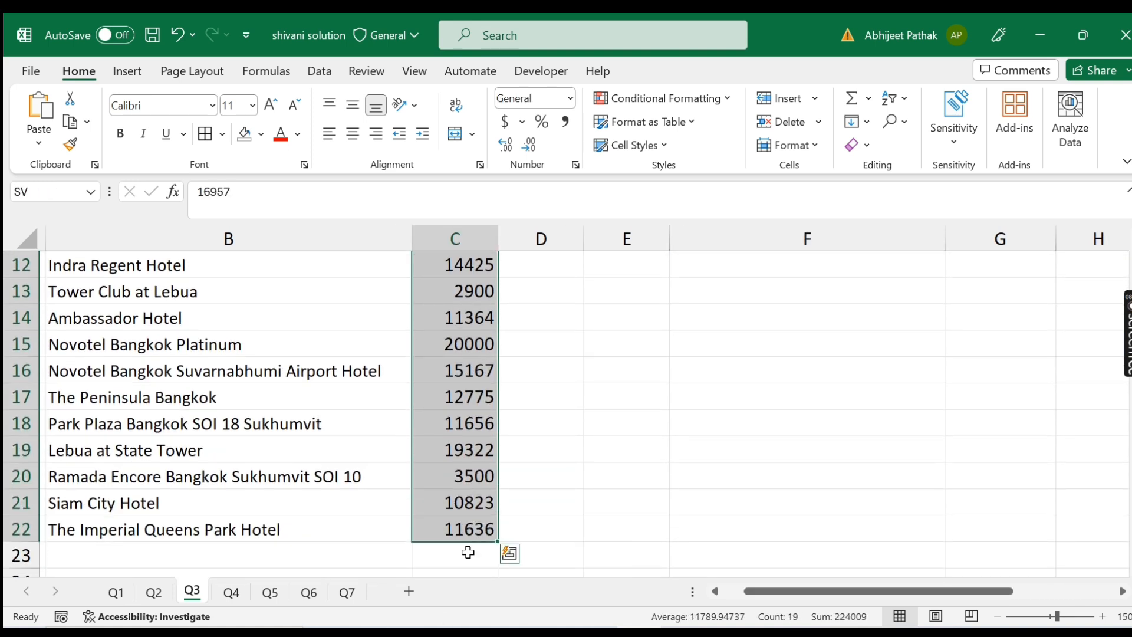
{"action": "left_click", "coordinate": [466, 553]}
{"action": "type", "text": "=aver"}
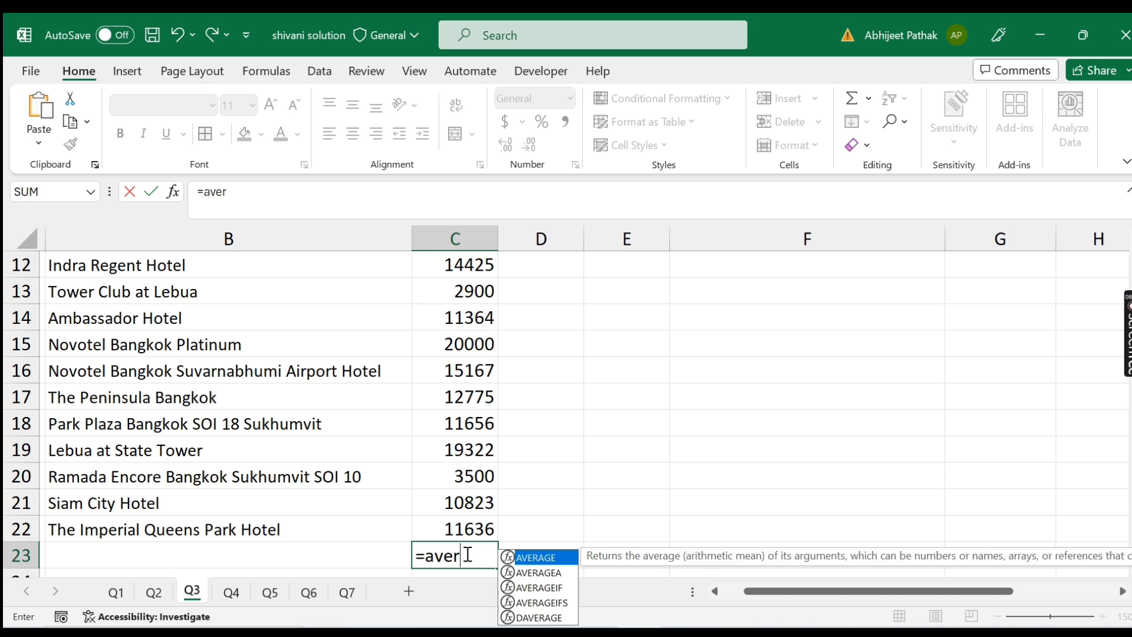
{"action": "key", "text": "Tab"}
{"action": "key", "text": "Up"}
{"action": "key", "text": "ctrl+Up"}
{"action": "key", "text": "Down"}
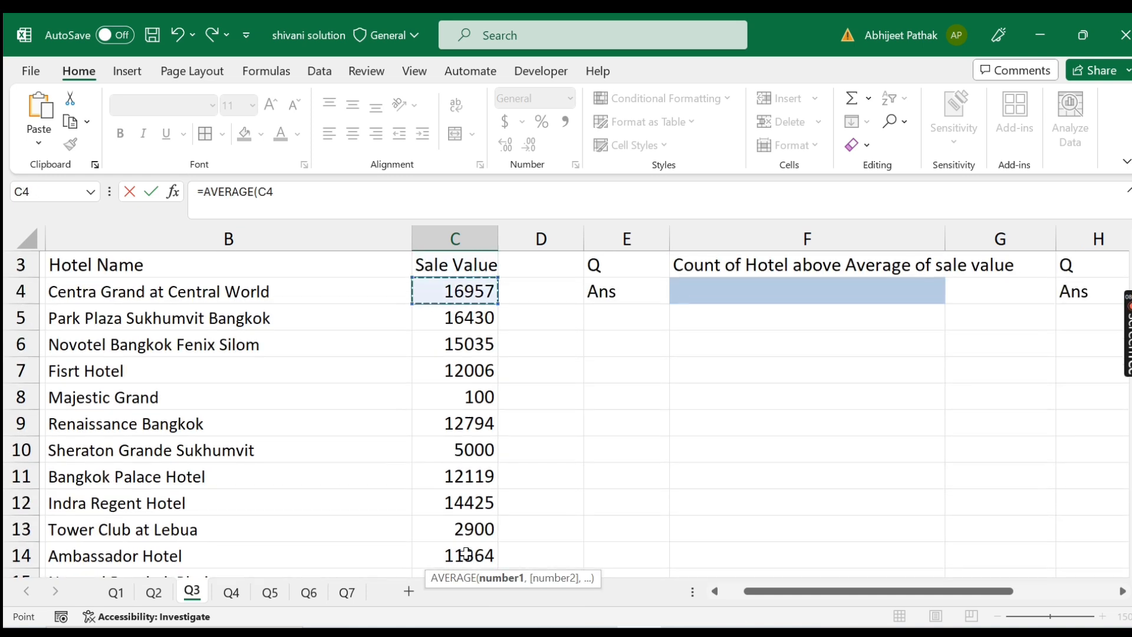
{"action": "key", "text": "ctrl+shift+Down"}
{"action": "key", "text": "shift+Up"}
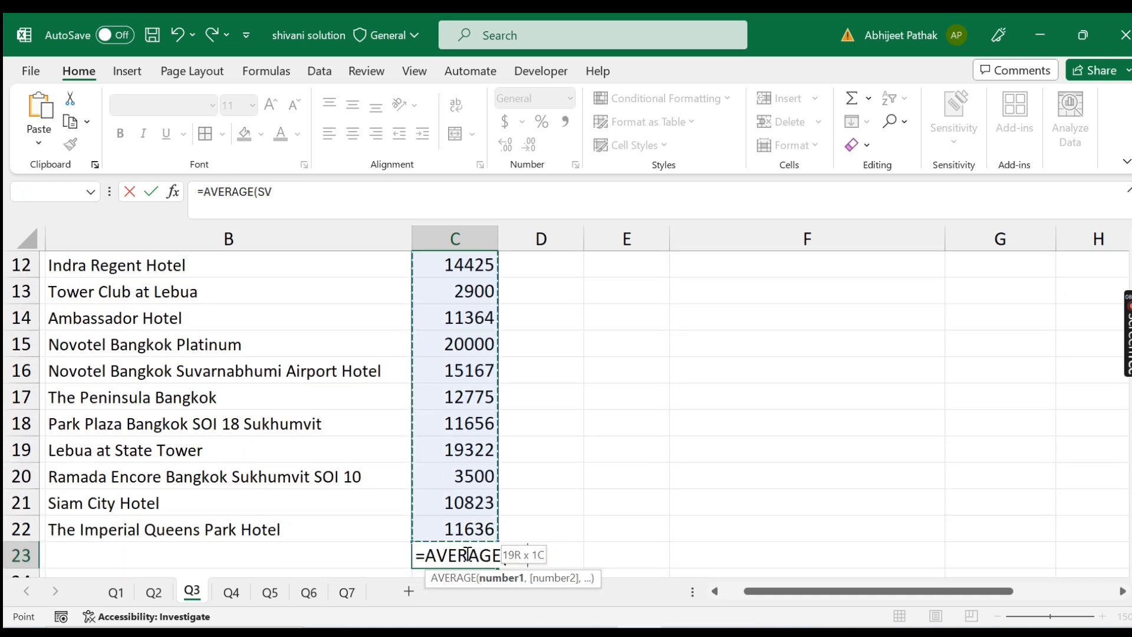
{"action": "key", "text": "Return"}
{"action": "key", "text": "Up"}
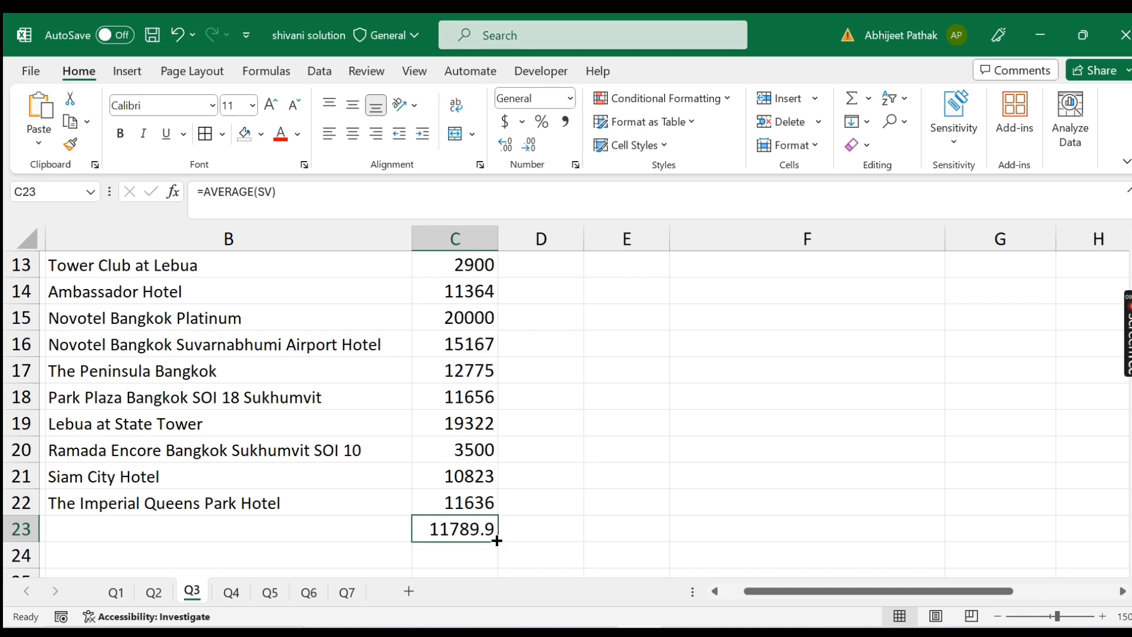
{"action": "key", "text": "Delete"}
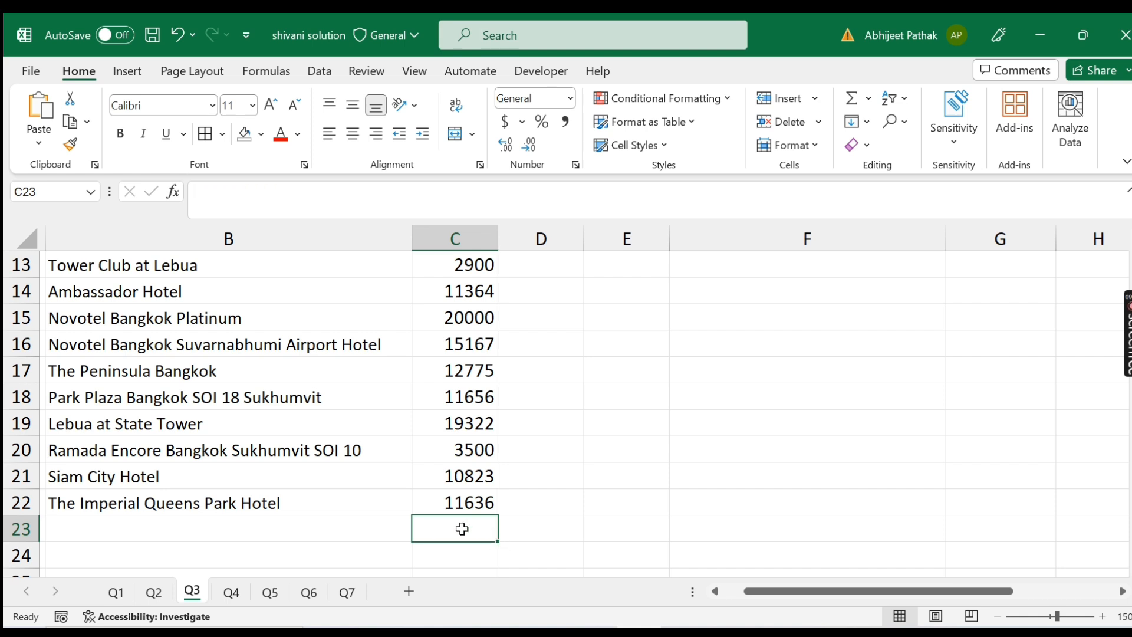
In F4, start a COUNTIF formula on the sale values range SV with a criterion beginning ">"&.
{"action": "scroll", "coordinate": [442, 521], "scroll_direction": "up", "scroll_amount": 4}
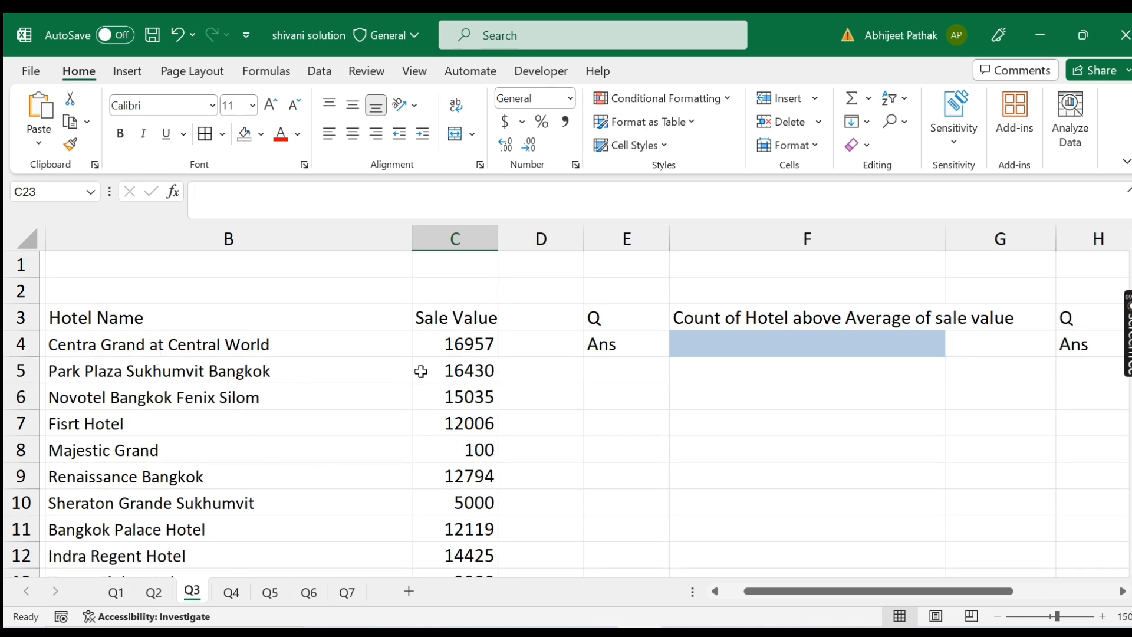
{"action": "left_click", "coordinate": [716, 345]}
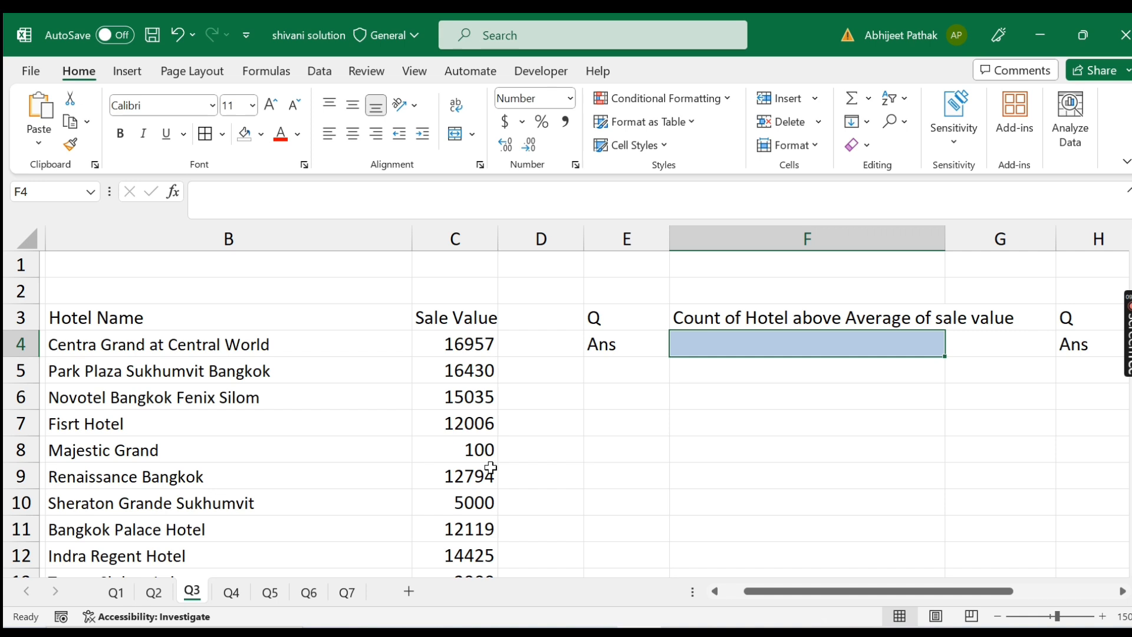
{"action": "type", "text": "=countif"}
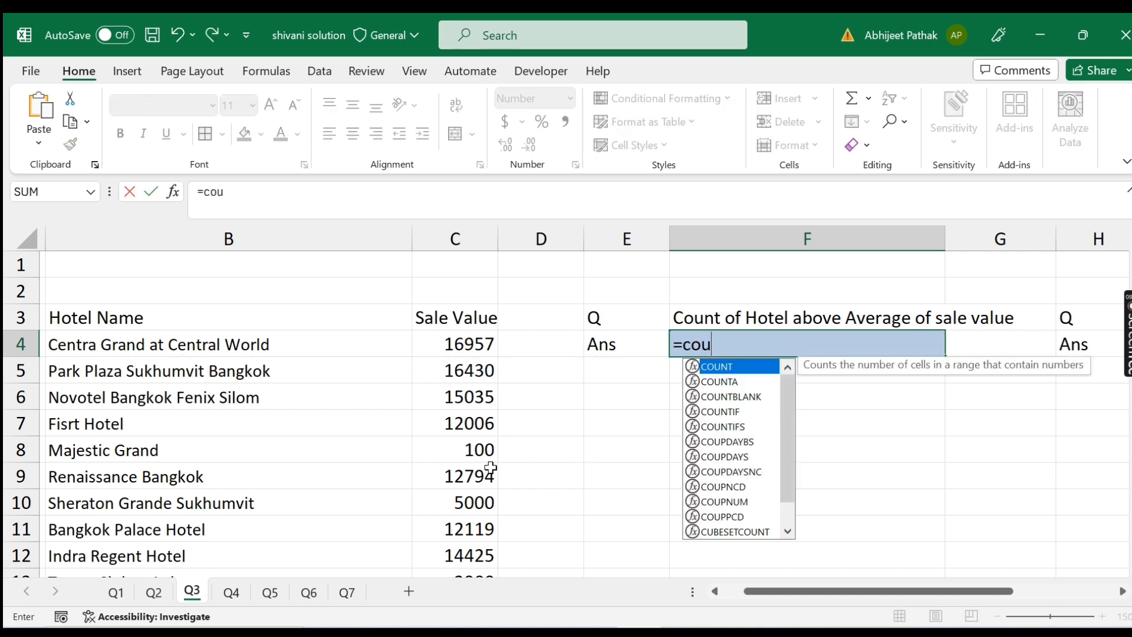
{"action": "key", "text": "Tab"}
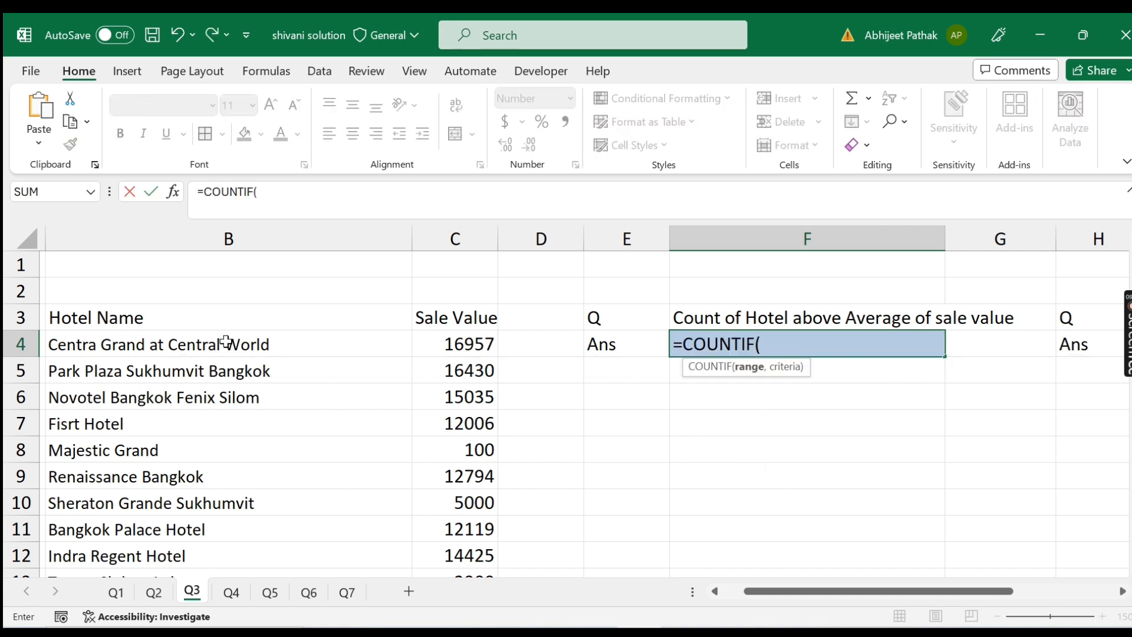
{"action": "left_click", "coordinate": [478, 341]}
{"action": "key", "text": "ctrl+shift+Down"}
{"action": "scroll", "coordinate": [734, 436], "scroll_direction": "up", "scroll_amount": 4}
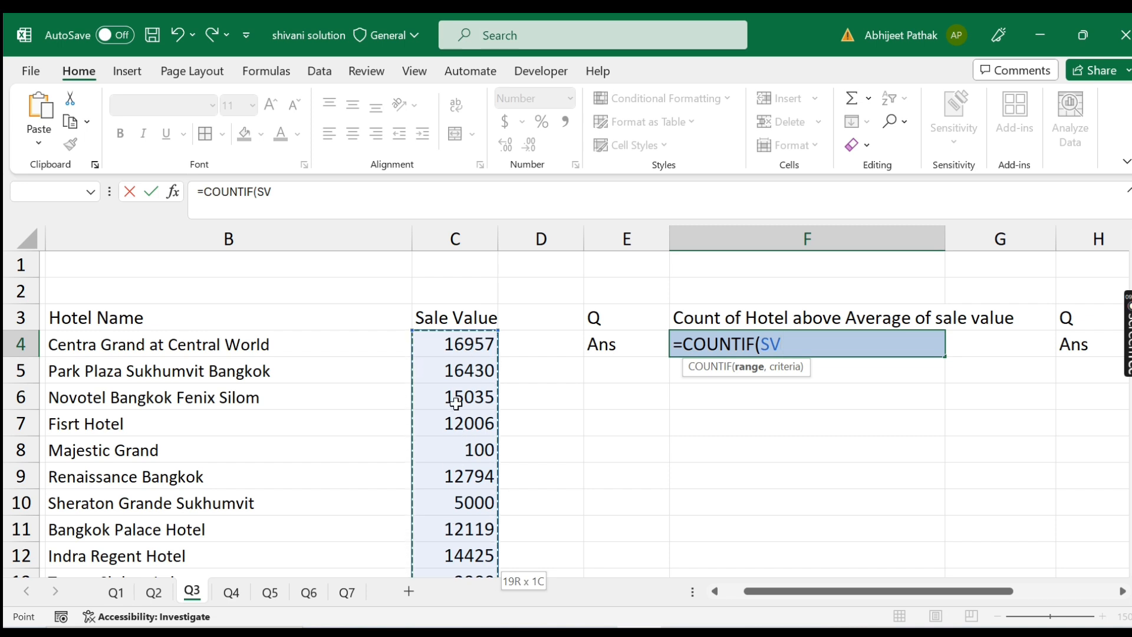
{"action": "type", "text": ",\">\"&"}
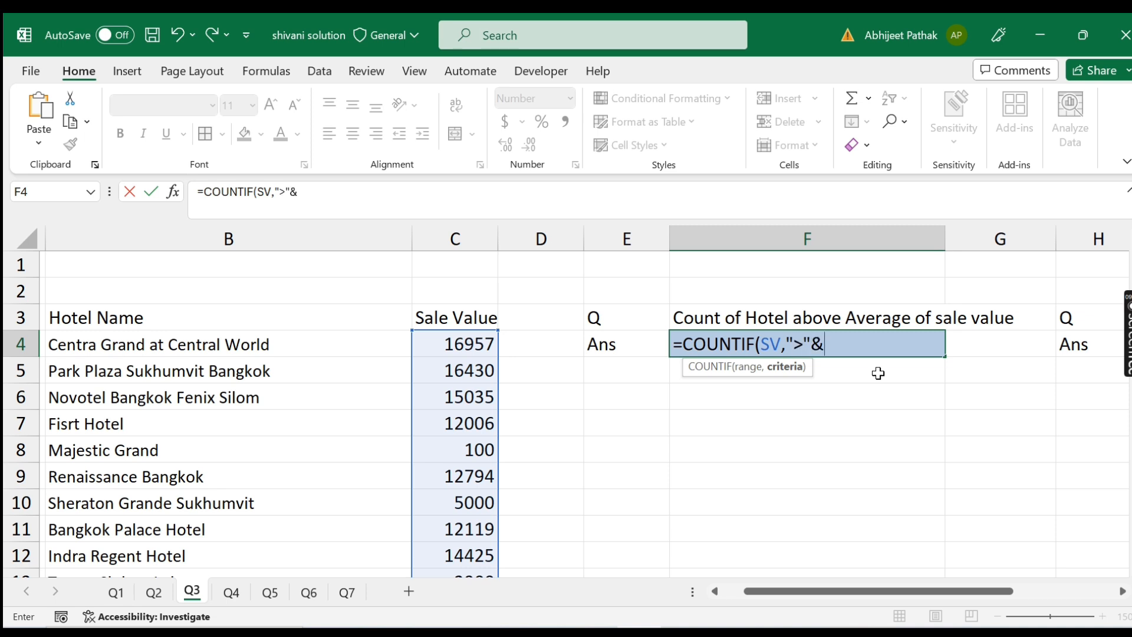
Complete the COUNTIF criterion in F4 with AVERAGE(SV), giving =COUNTIF(SV,">"&AVERAGE(SV)), and enter the formula.
{"action": "type", "text": "average"}
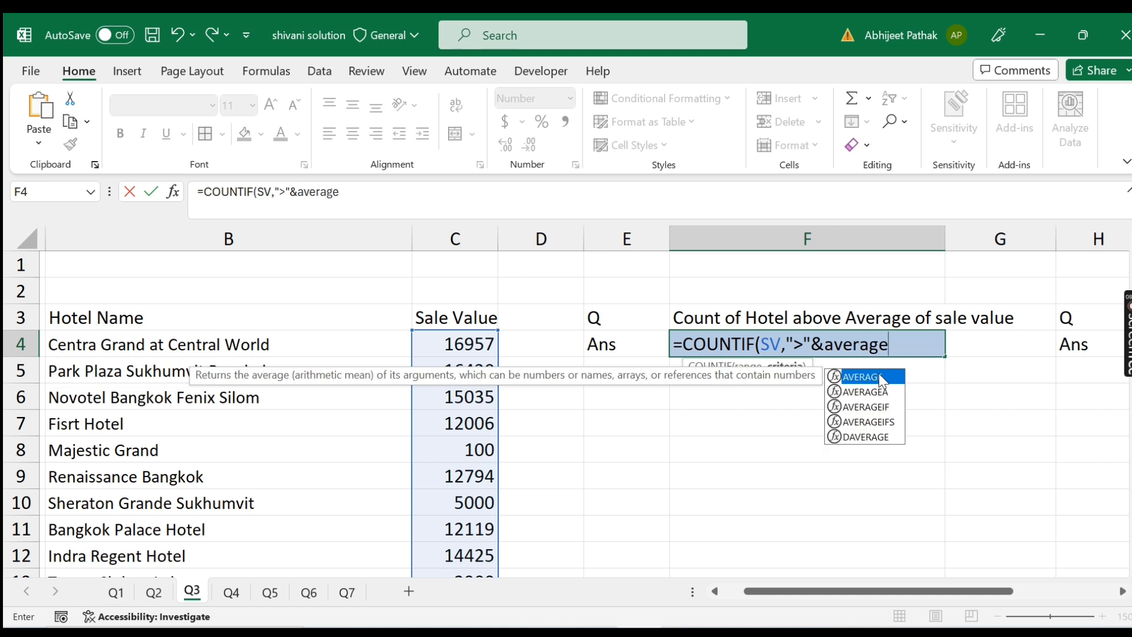
{"action": "double_click", "coordinate": [878, 376]}
{"action": "left_click", "coordinate": [455, 348]}
{"action": "key", "text": "ctrl+shift+Down"}
{"action": "scroll", "coordinate": [474, 478], "scroll_direction": "up", "scroll_amount": 4}
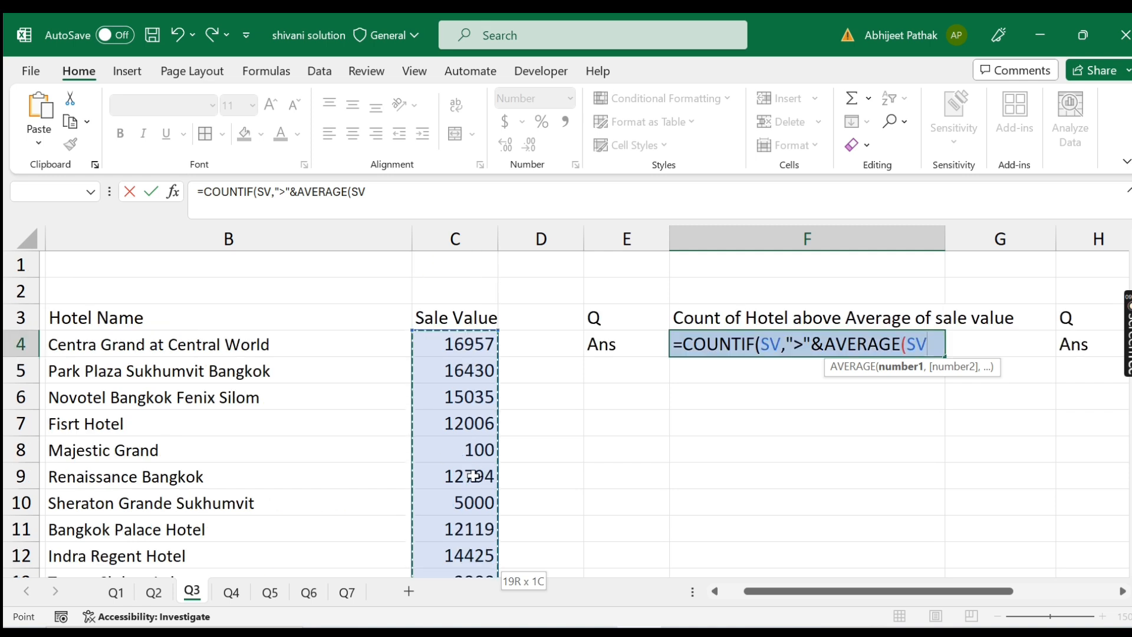
{"action": "type", "text": ")"}
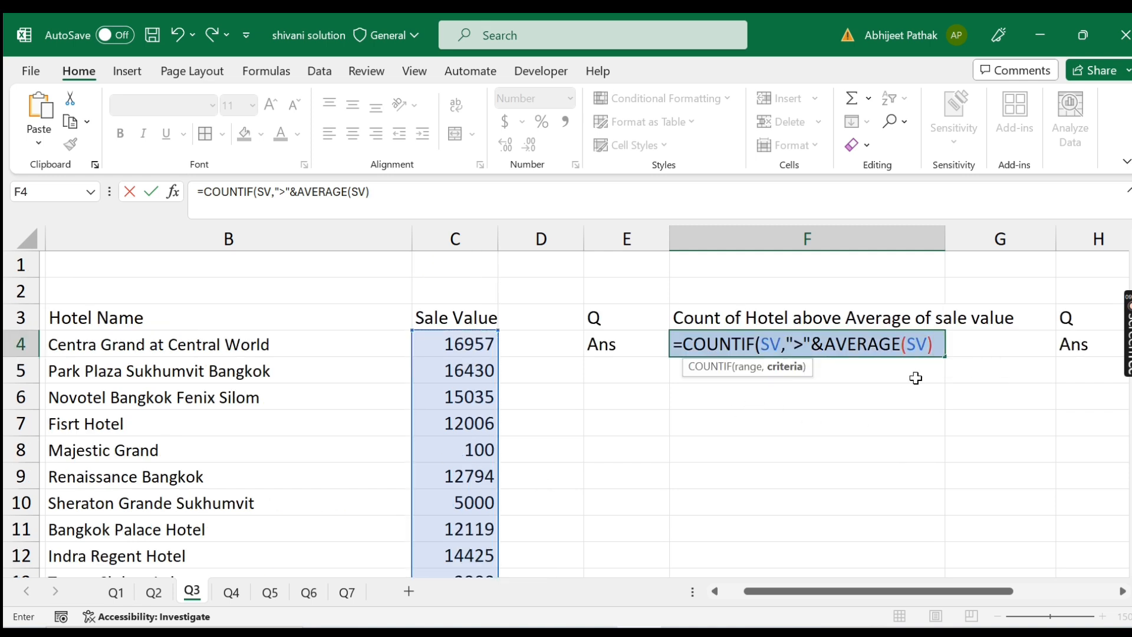
{"action": "type", "text": ")"}
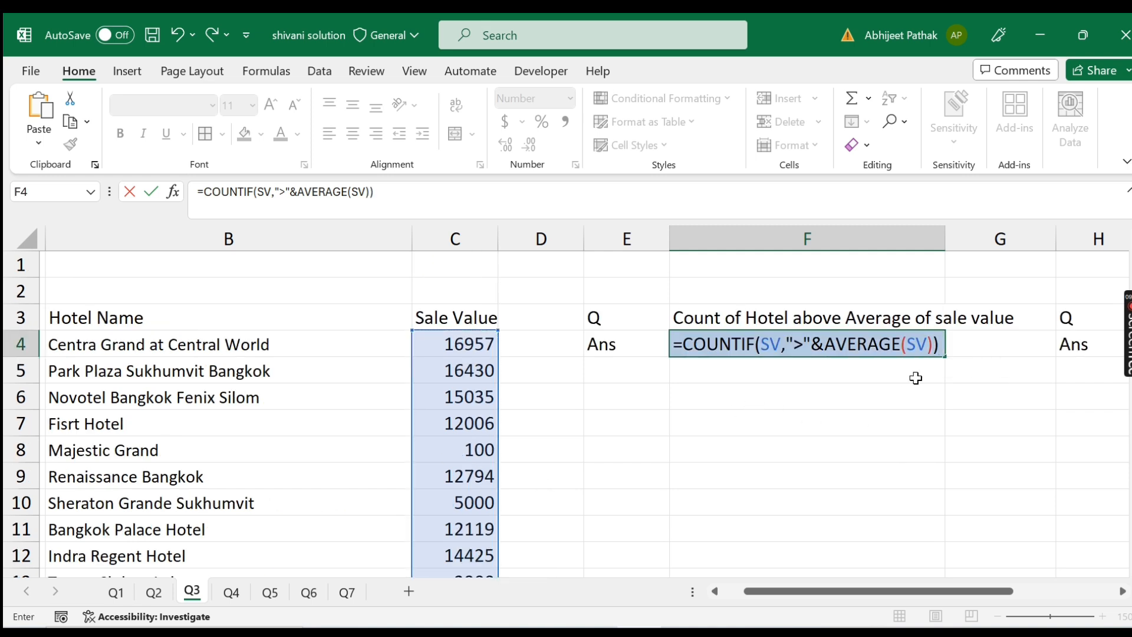
{"action": "key", "text": "Return"}
Look at the below-average answer cell I4 and review the COUNTIF formula in F4.
{"action": "key", "text": "Up"}
{"action": "key", "text": "Right"}
{"action": "key", "text": "Right"}
{"action": "key", "text": "Right"}
{"action": "key", "text": "Left"}
{"action": "key", "text": "Right"}
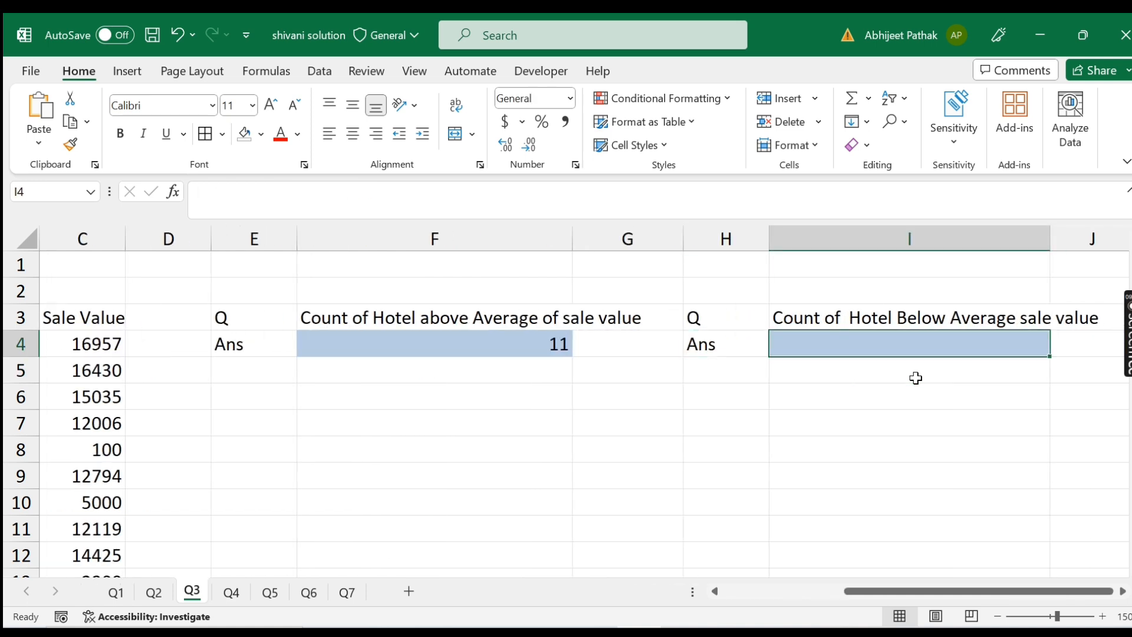
{"action": "left_click", "coordinate": [489, 346]}
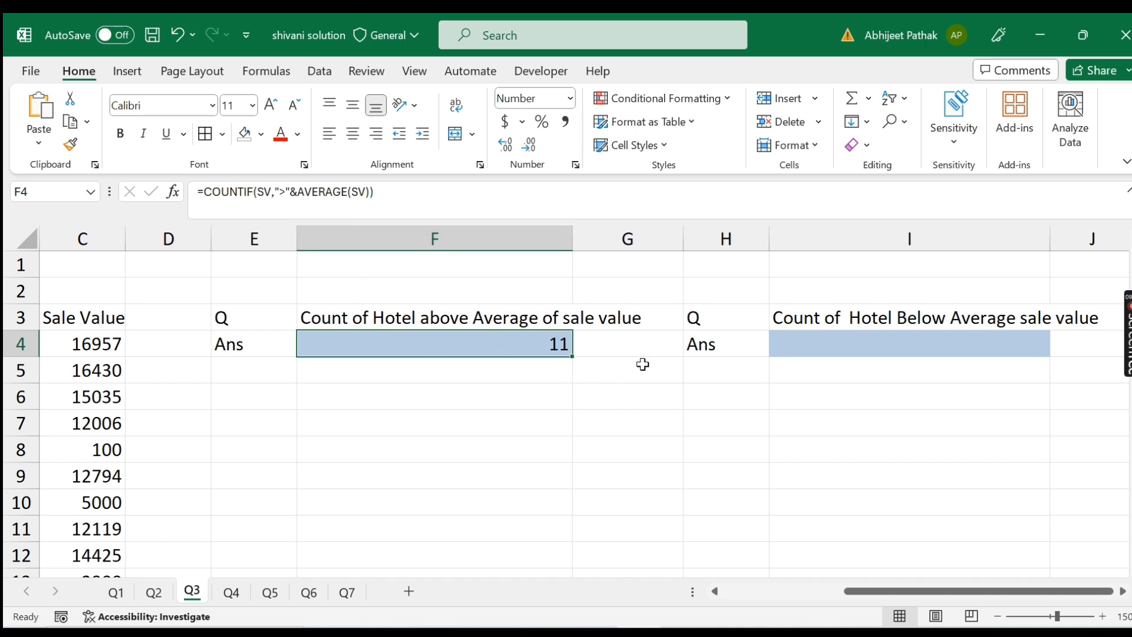
Open sheet Q4 and review the question in C3 and the existing answer in C5.
{"action": "left_click", "coordinate": [230, 591]}
{"action": "scroll", "coordinate": [436, 460], "scroll_direction": "up", "scroll_amount": 3}
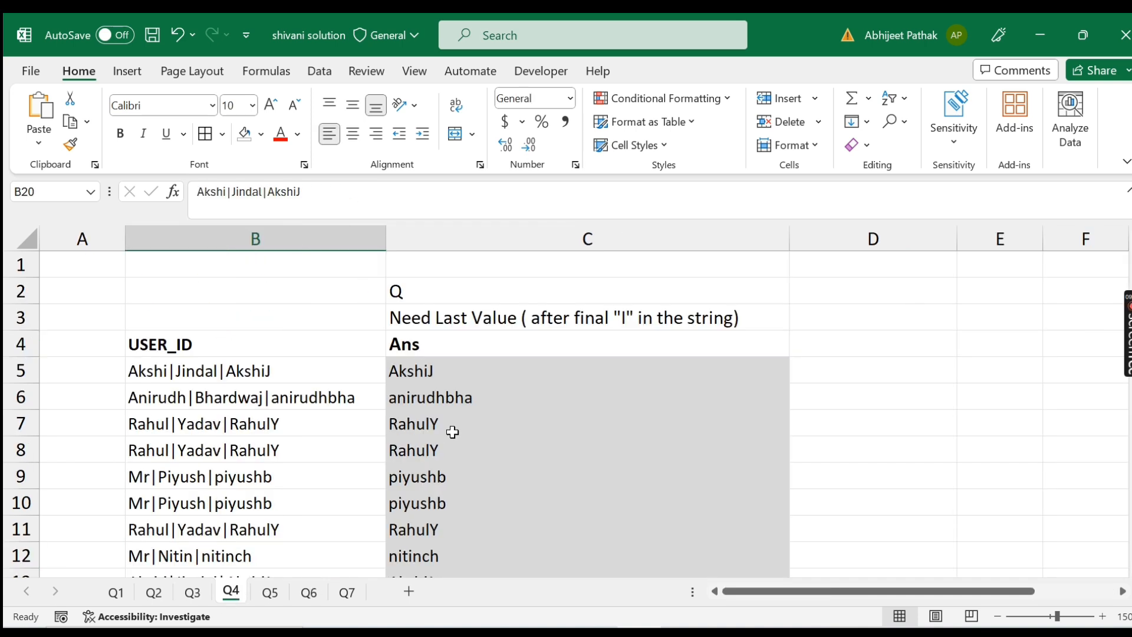
{"action": "left_click", "coordinate": [476, 317]}
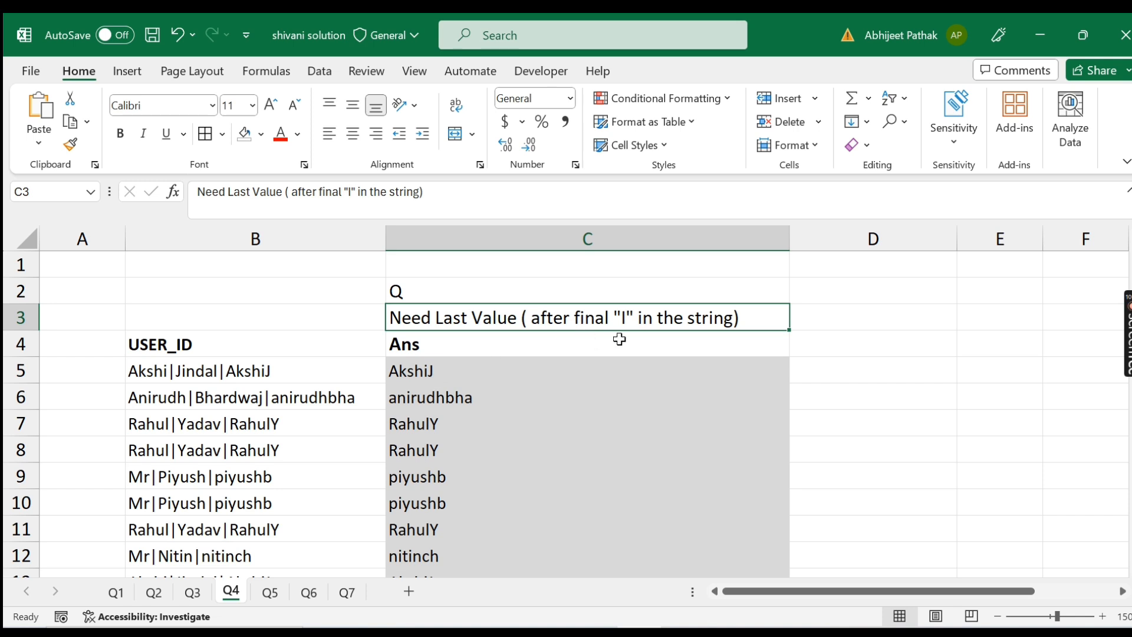
{"action": "left_click", "coordinate": [503, 379]}
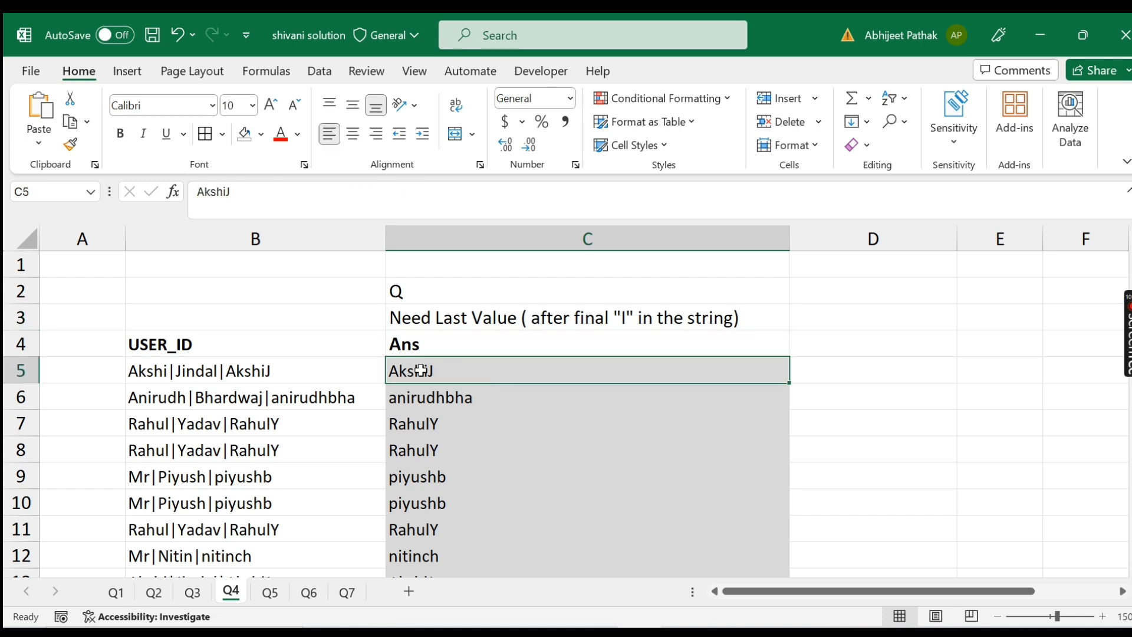
Start a formula in D5 with SUBSTITUTE nested inside RIGHT as its text argument.
{"action": "left_click", "coordinate": [851, 370]}
{"action": "type", "text": "="}
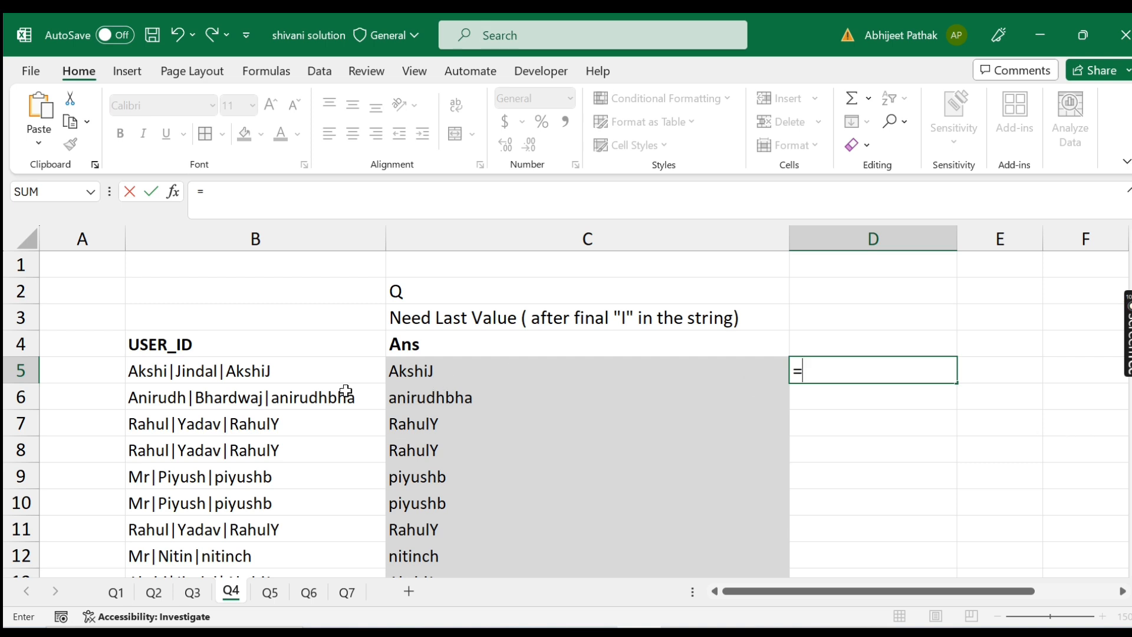
{"action": "type", "text": "rig"}
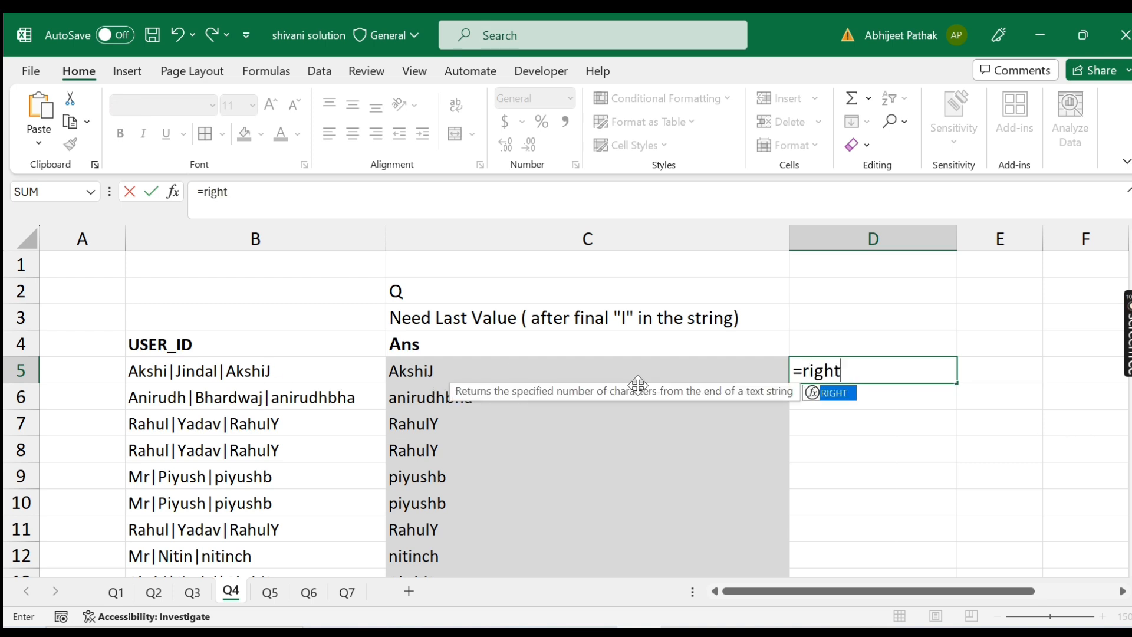
{"action": "type", "text": "ht"}
{"action": "key", "text": "Tab"}
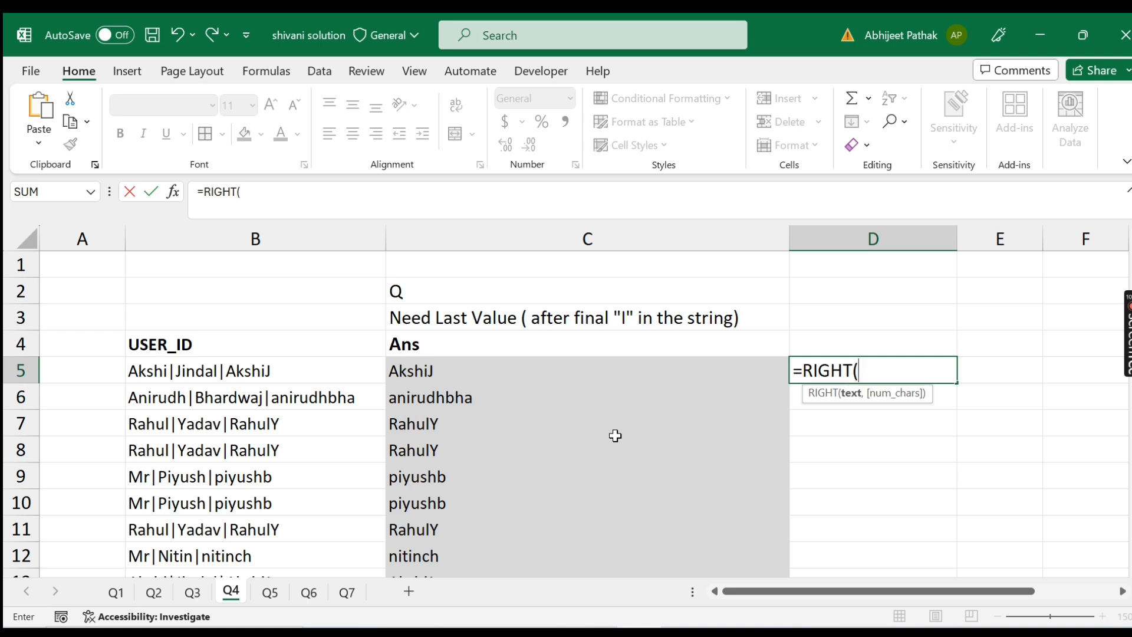
{"action": "type", "text": "subs"}
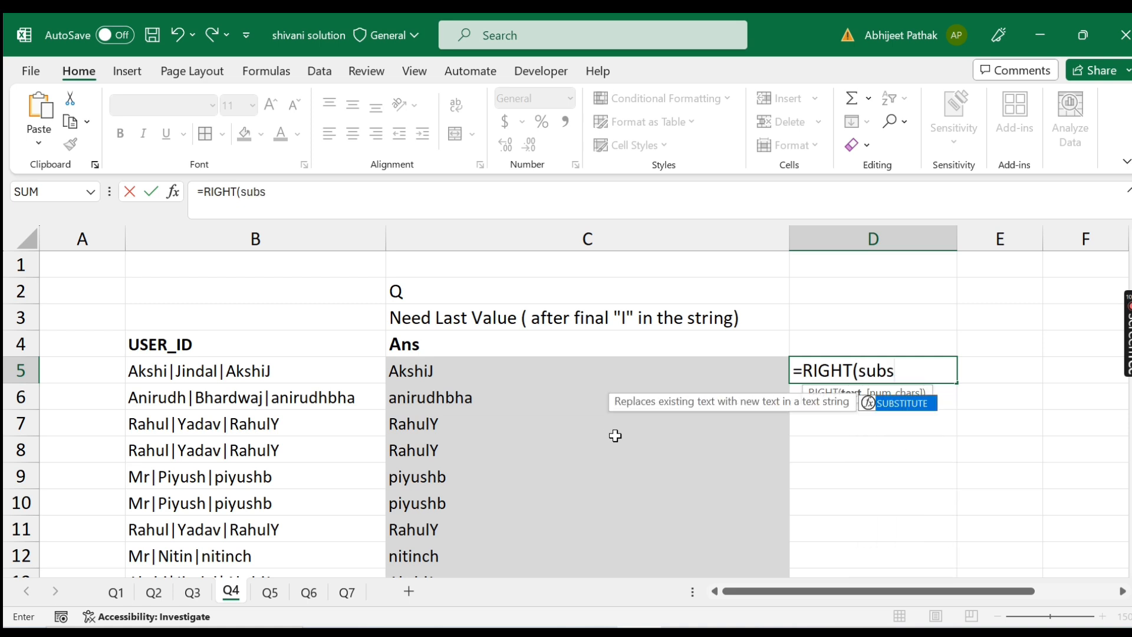
{"action": "key", "text": "Tab"}
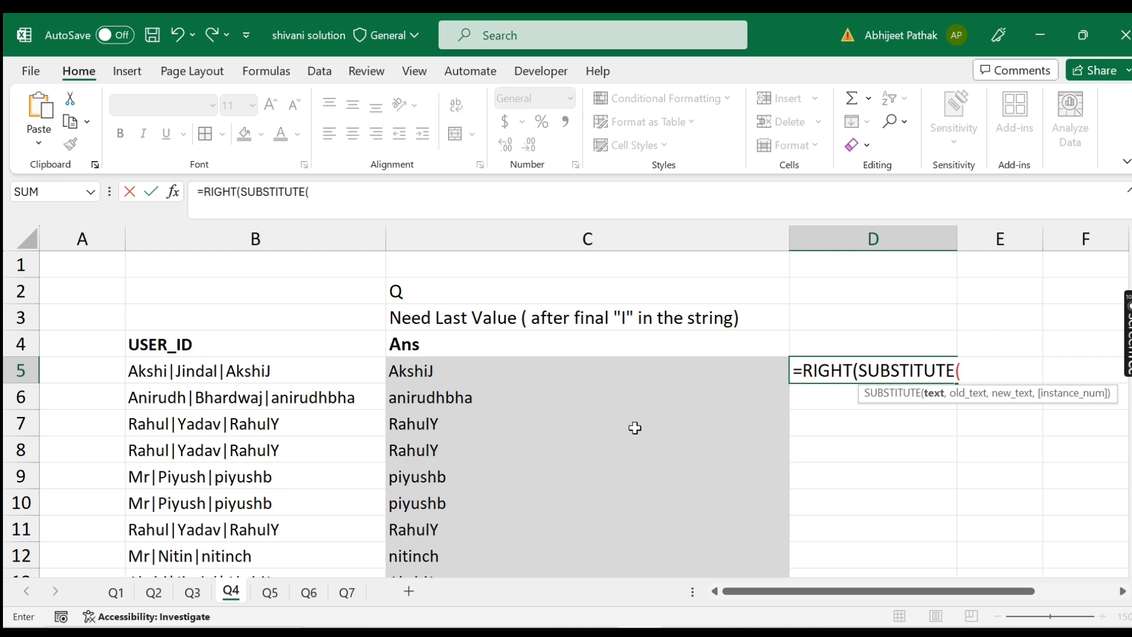
Have SUBSTITUTE replace "|" in B5 with REPT(",",50), and close it ready for RIGHT's character count.
{"action": "left_click", "coordinate": [271, 368]}
{"action": "type", "text": ",\"|"}
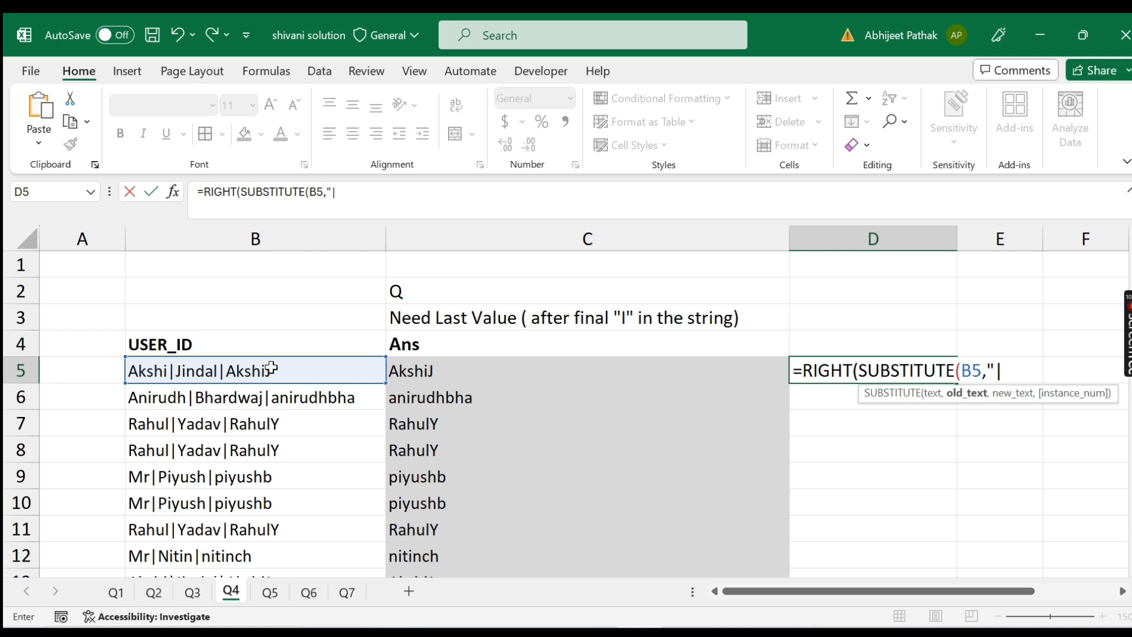
{"action": "type", "text": "\",r"}
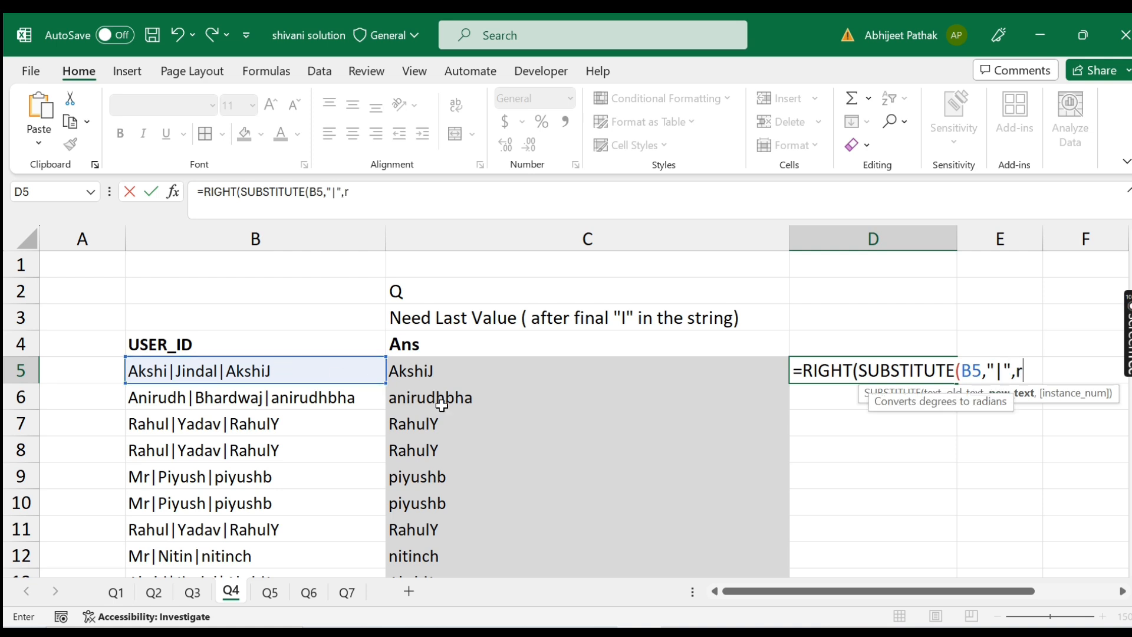
{"action": "type", "text": "ept"}
{"action": "key", "text": "Tab"}
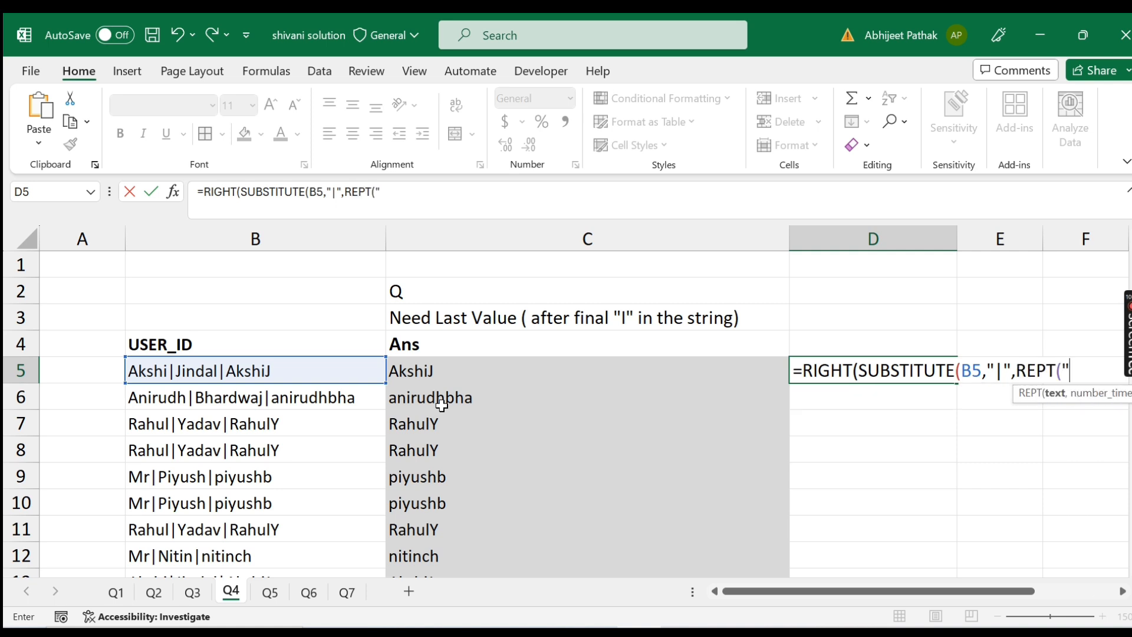
{"action": "type", "text": "\",\",50)"}
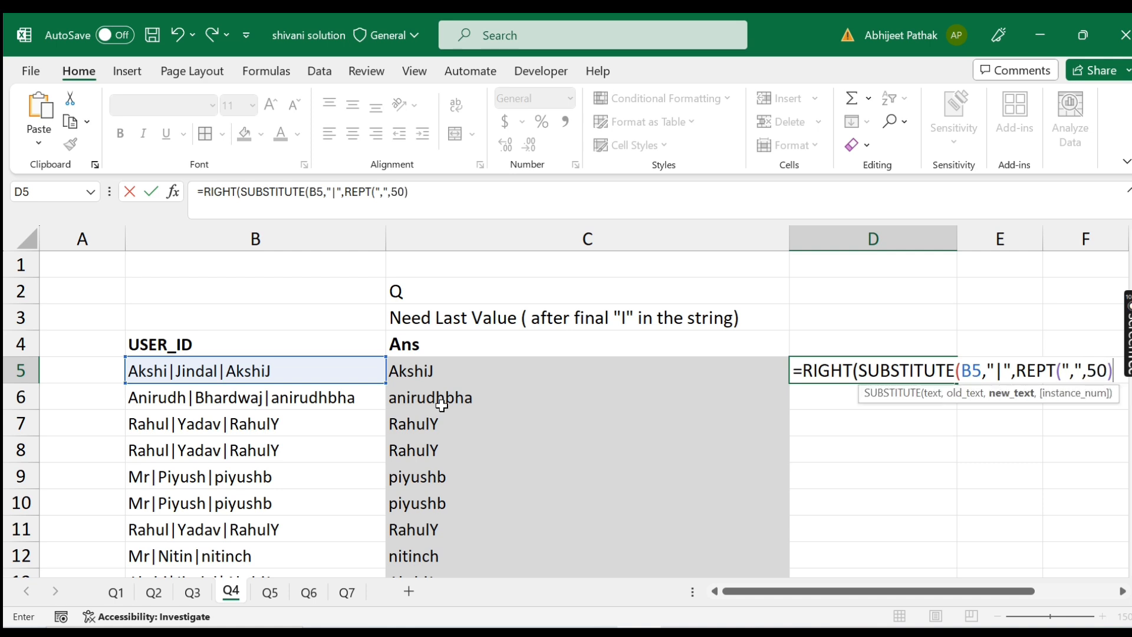
{"action": "type", "text": ")"}
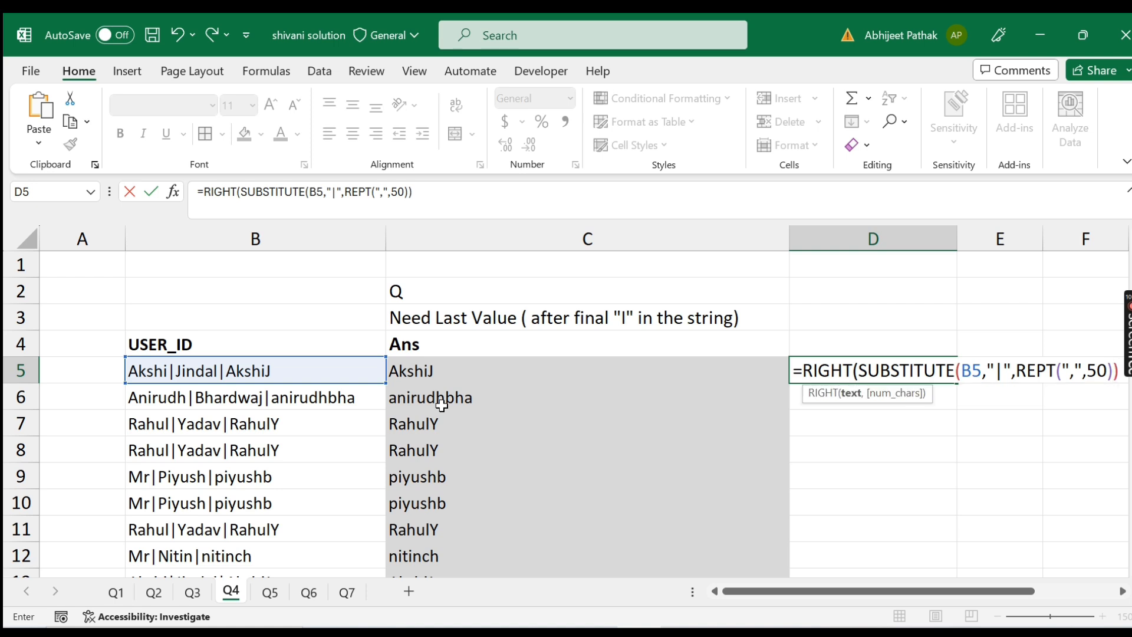
{"action": "type", "text": ","}
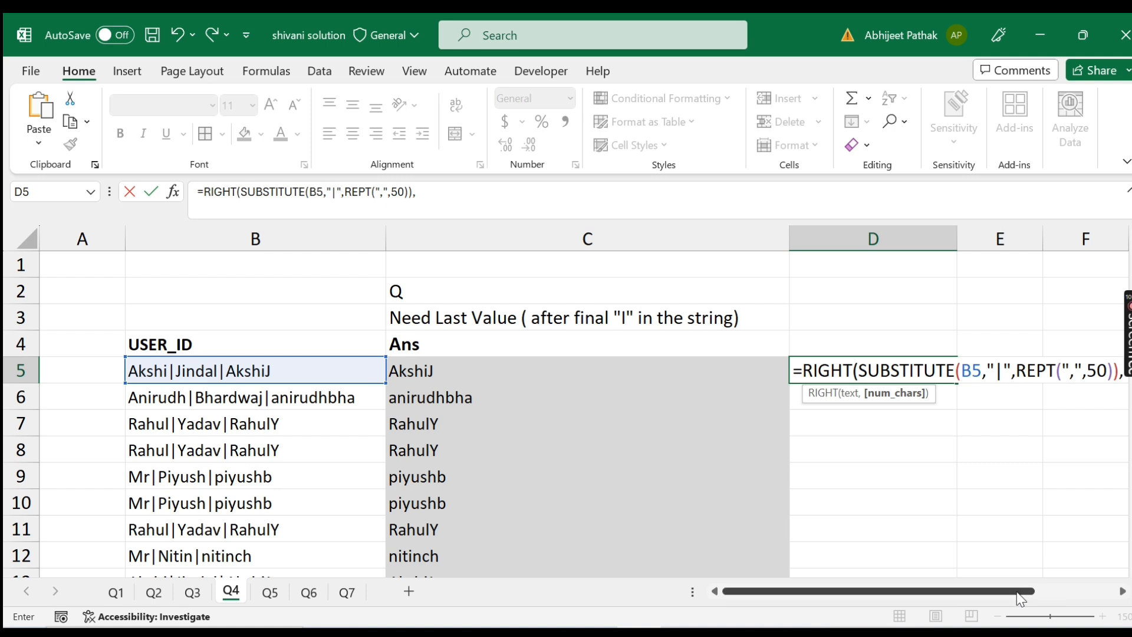
Check the lengths of the user IDs, set RIGHT's character count to 23, and enter the formula in D5.
{"action": "left_click_drag", "start_coordinate": [1022, 593], "coordinate": [1103, 593]}
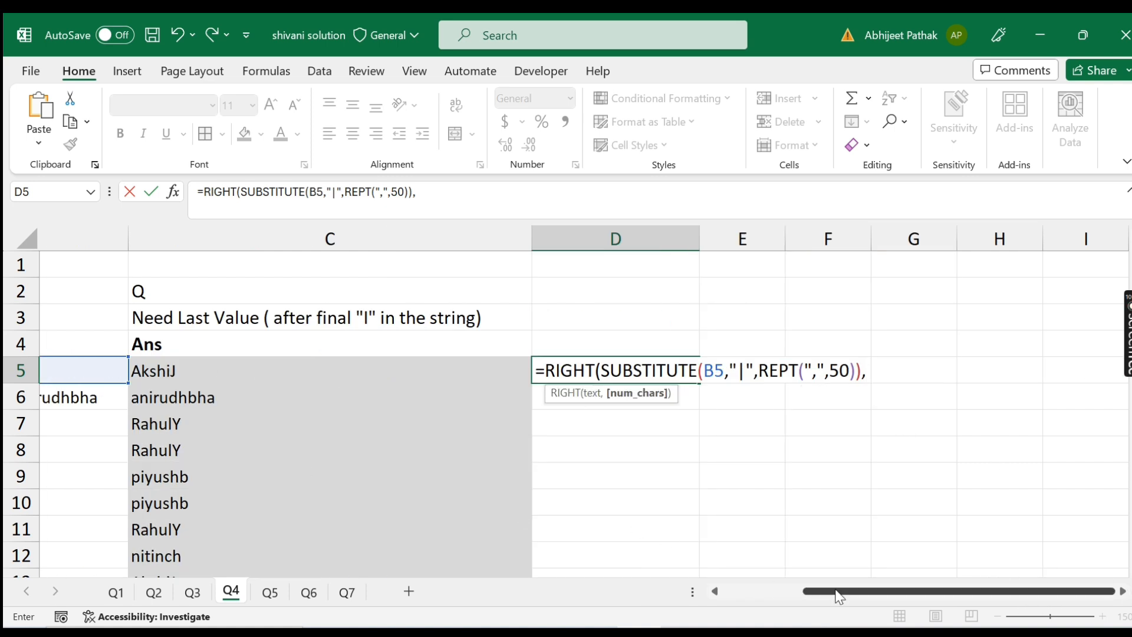
{"action": "left_click_drag", "start_coordinate": [902, 591], "coordinate": [820, 591]}
{"action": "scroll", "coordinate": [332, 447], "scroll_direction": "down", "scroll_amount": 4}
{"action": "scroll", "coordinate": [331, 446], "scroll_direction": "down", "scroll_amount": 2}
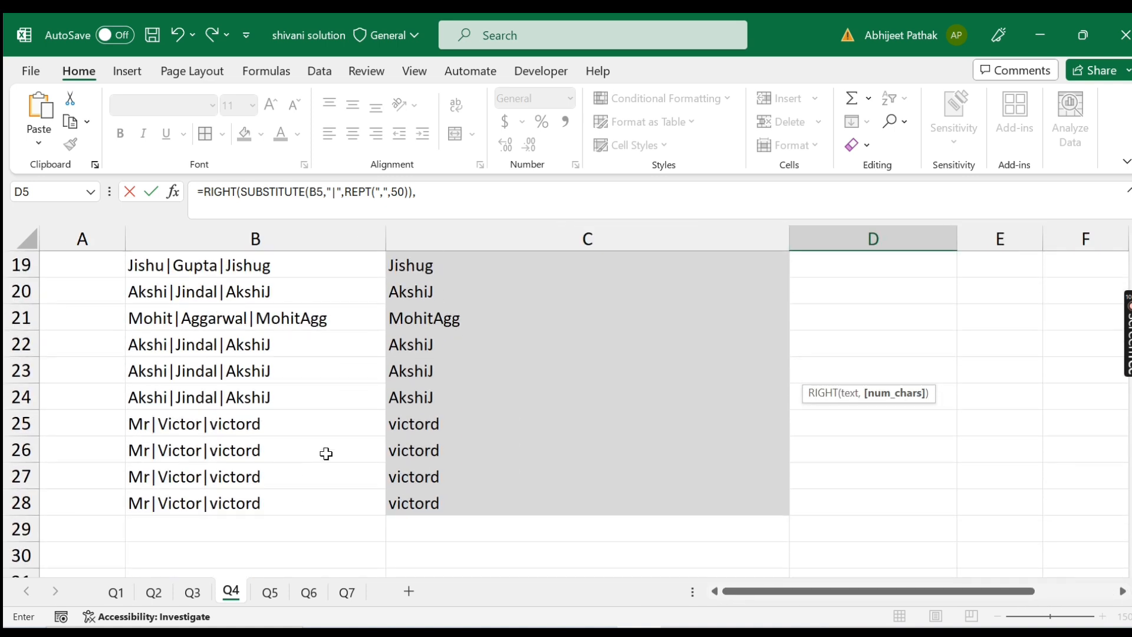
{"action": "scroll", "coordinate": [326, 452], "scroll_direction": "up", "scroll_amount": 6}
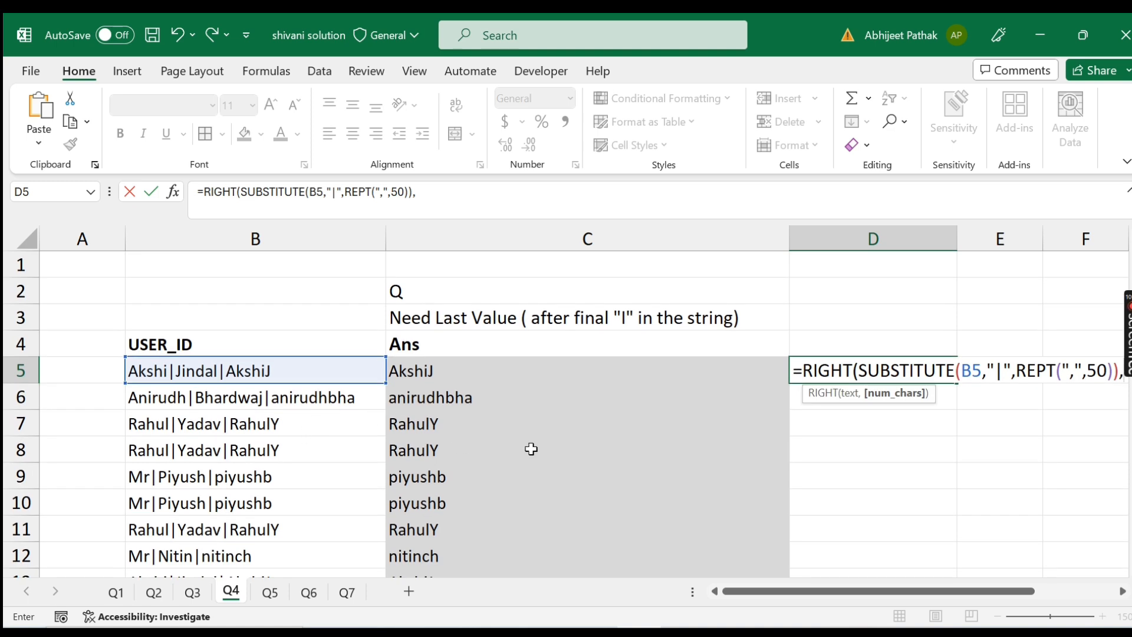
{"action": "left_click_drag", "start_coordinate": [761, 591], "coordinate": [842, 591]}
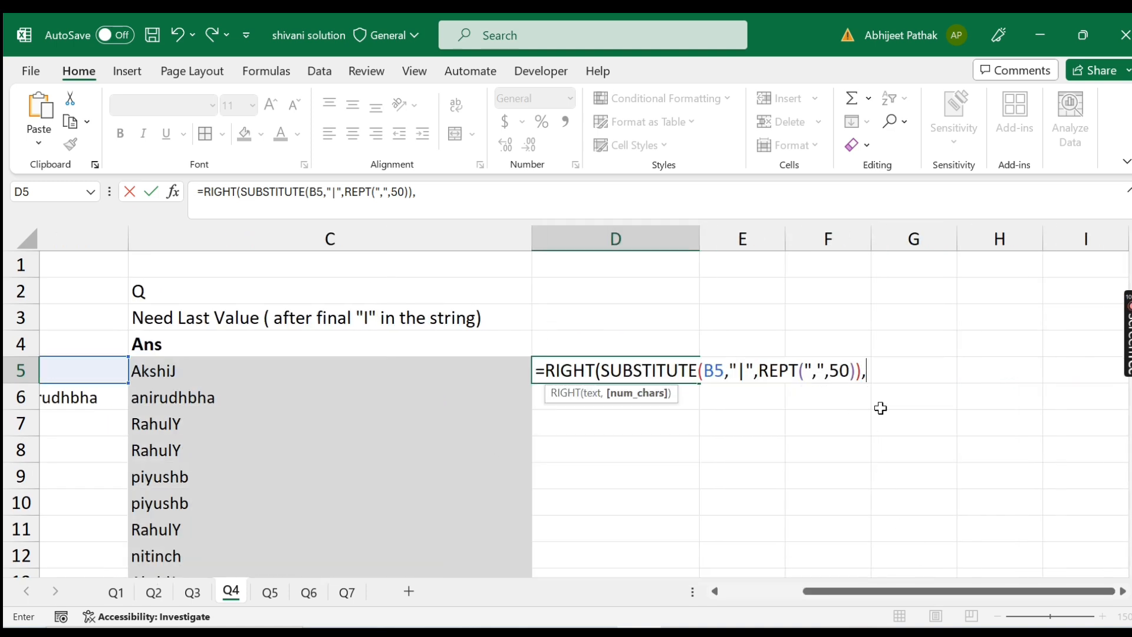
{"action": "type", "text": "23)"}
{"action": "key", "text": "Return"}
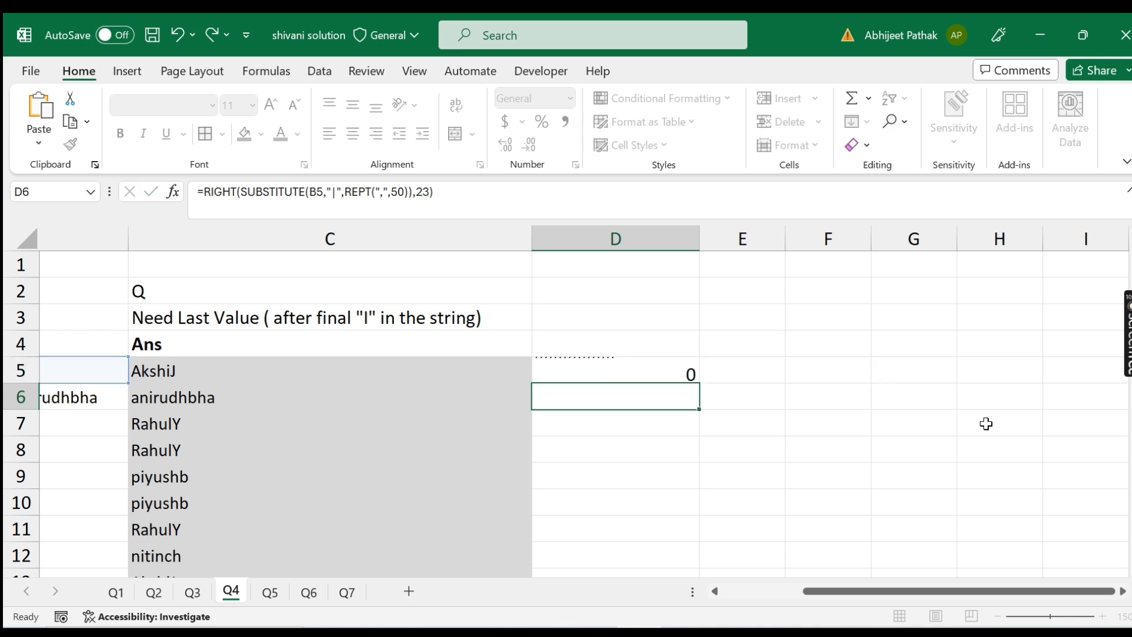
{"action": "key", "text": "Up"}
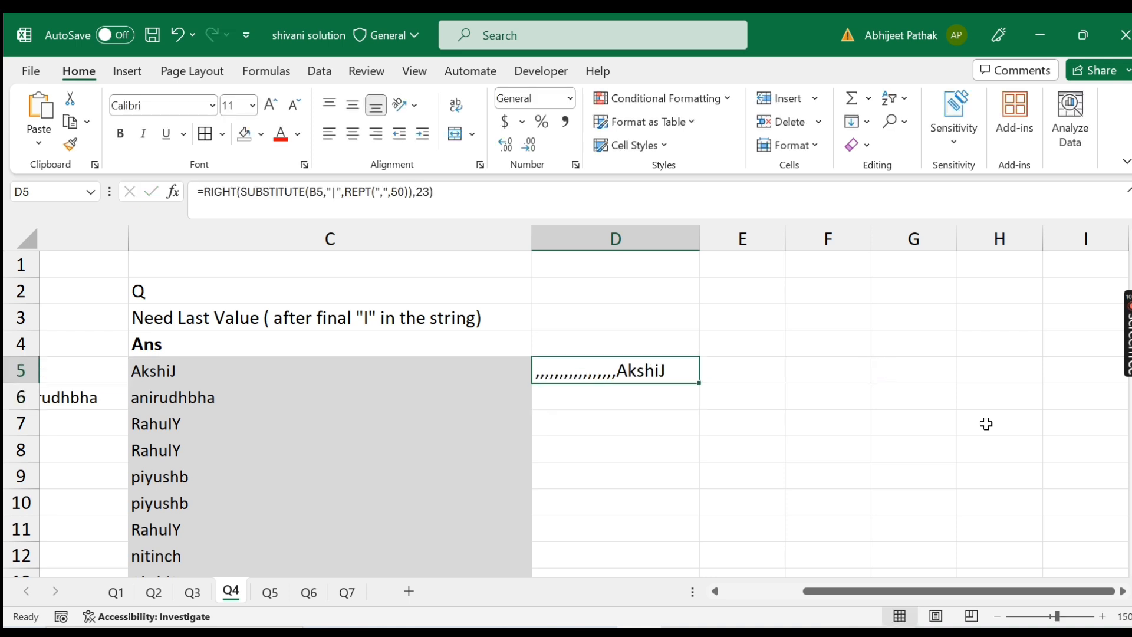
Change the repeated character in D5's REPT function from a comma to a space.
{"action": "left_click", "coordinate": [385, 192]}
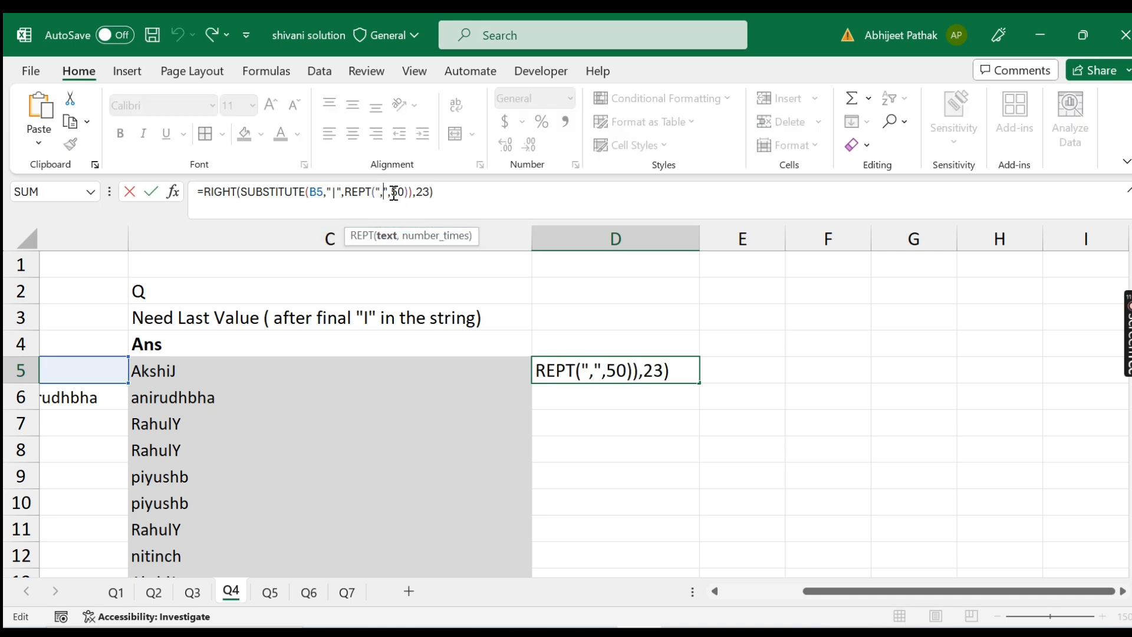
{"action": "key", "text": "BackSpace"}
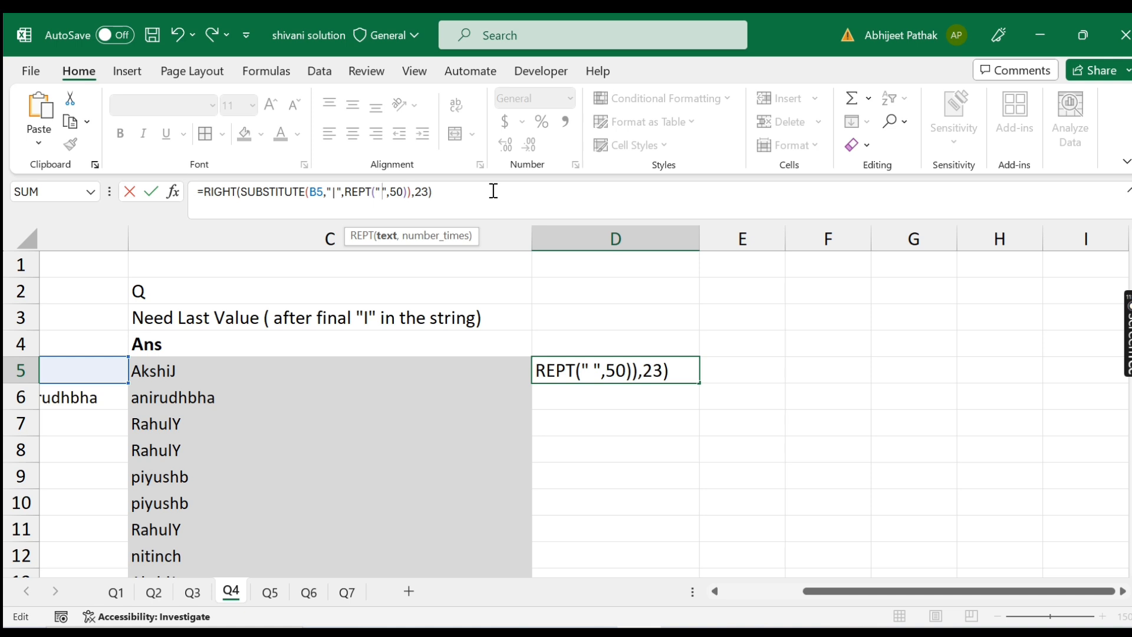
{"action": "key", "text": "Return"}
{"action": "key", "text": "Up"}
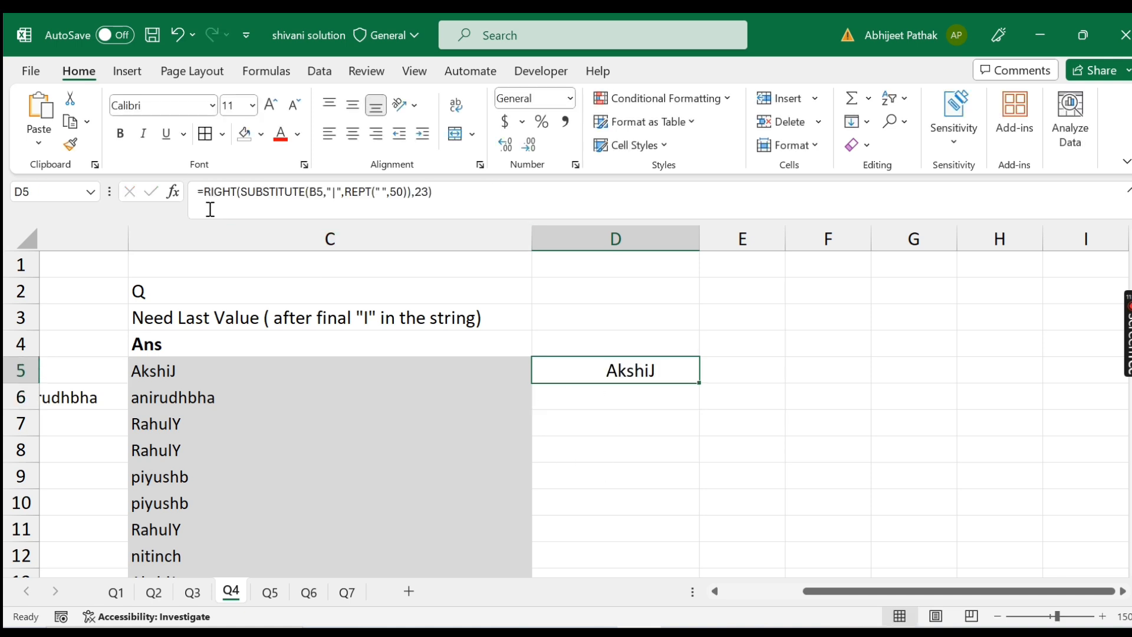
Wrap the RIGHT formula in D5 in a TRIM function to strip the extra spaces.
{"action": "left_click", "coordinate": [233, 192]}
{"action": "type", "text": "trim"}
{"action": "key", "text": "Tab"}
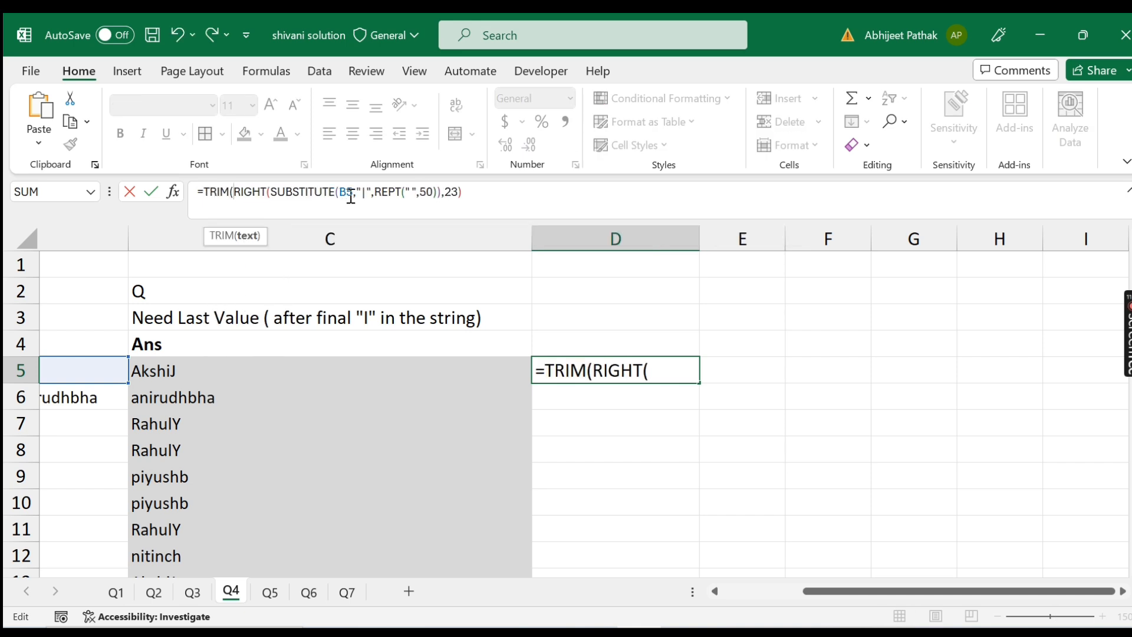
{"action": "type", "text": ")"}
{"action": "key", "text": "Return"}
{"action": "key", "text": "Up"}
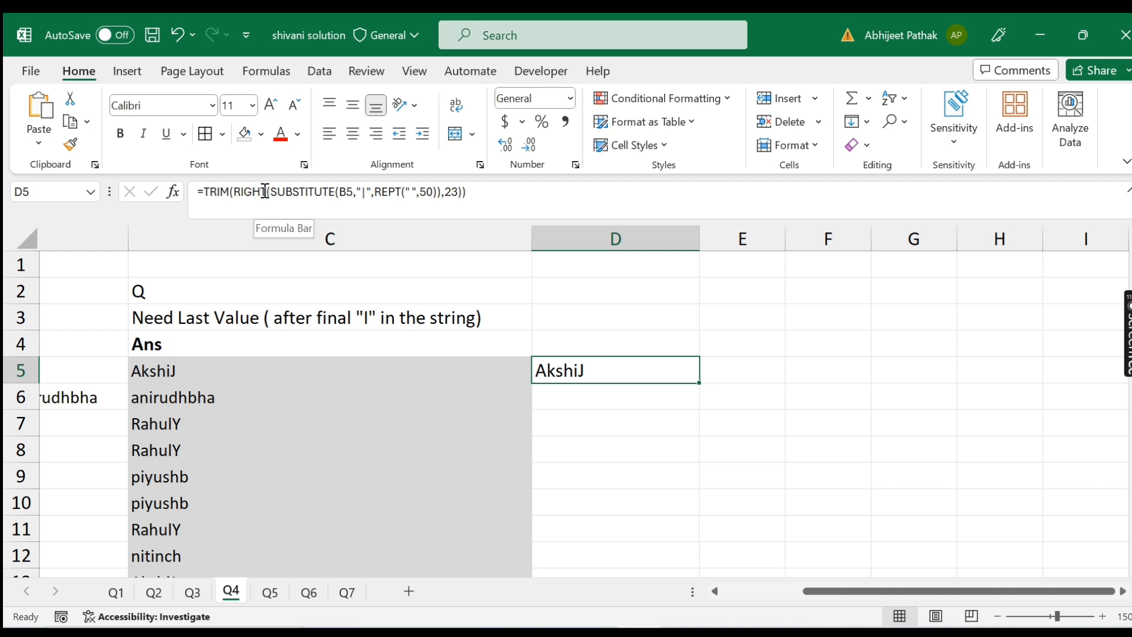
{"action": "left_click_drag", "start_coordinate": [272, 192], "coordinate": [440, 234]}
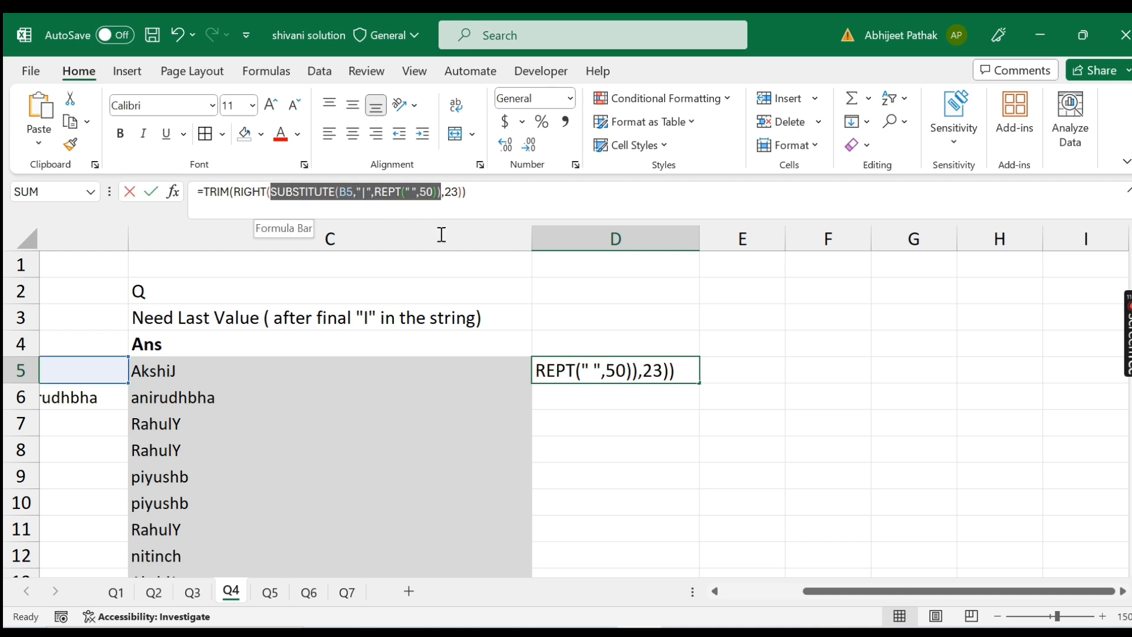
{"action": "key", "text": "Escape"}
{"action": "left_click", "coordinate": [781, 368]}
{"action": "type", "text": "="}
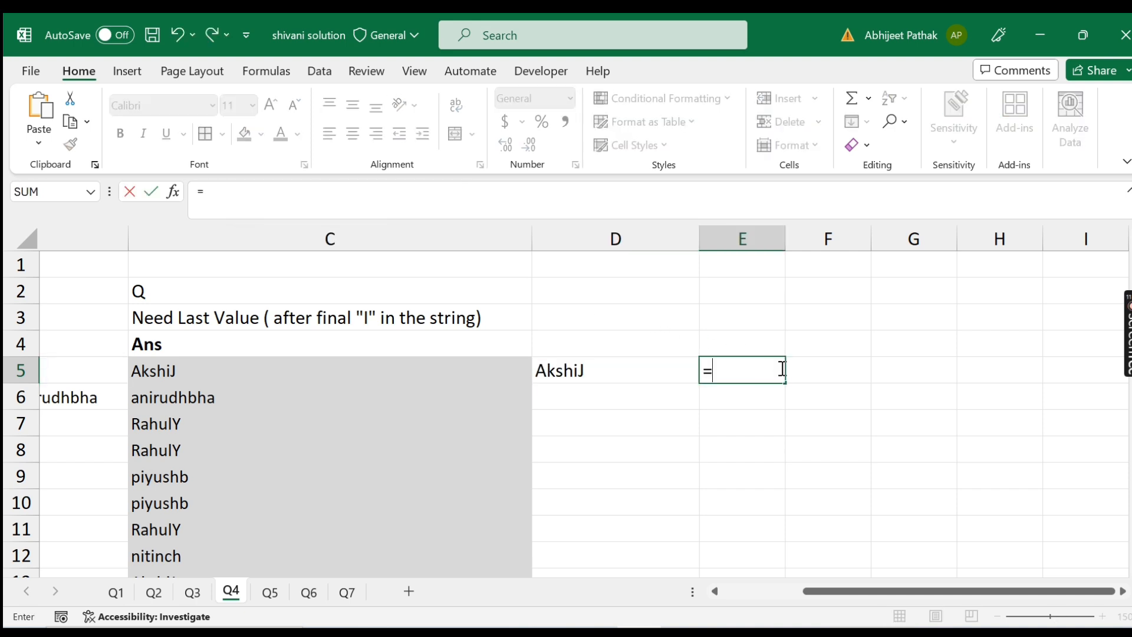
{"action": "key", "text": "ctrl+v"}
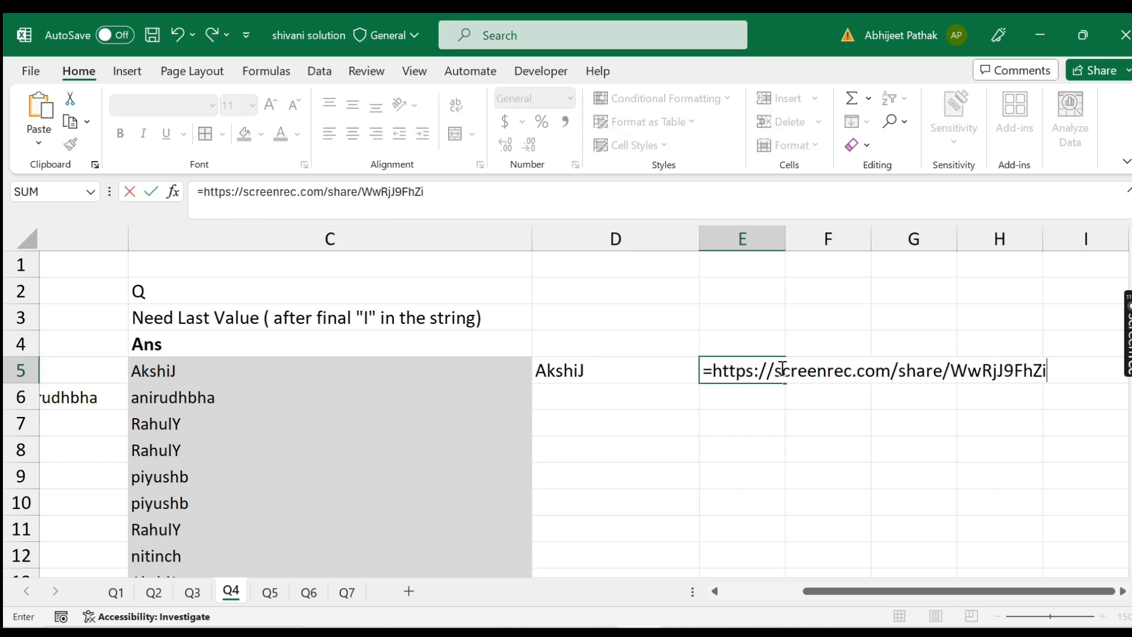
{"action": "key", "text": "Escape"}
Copy the SUBSTITUTE part of D5's formula and enter it in E5 as =SUBSTITUTE(B5,"|",REPT(" ",50)).
{"action": "left_click", "coordinate": [620, 373]}
{"action": "left_click", "coordinate": [259, 191]}
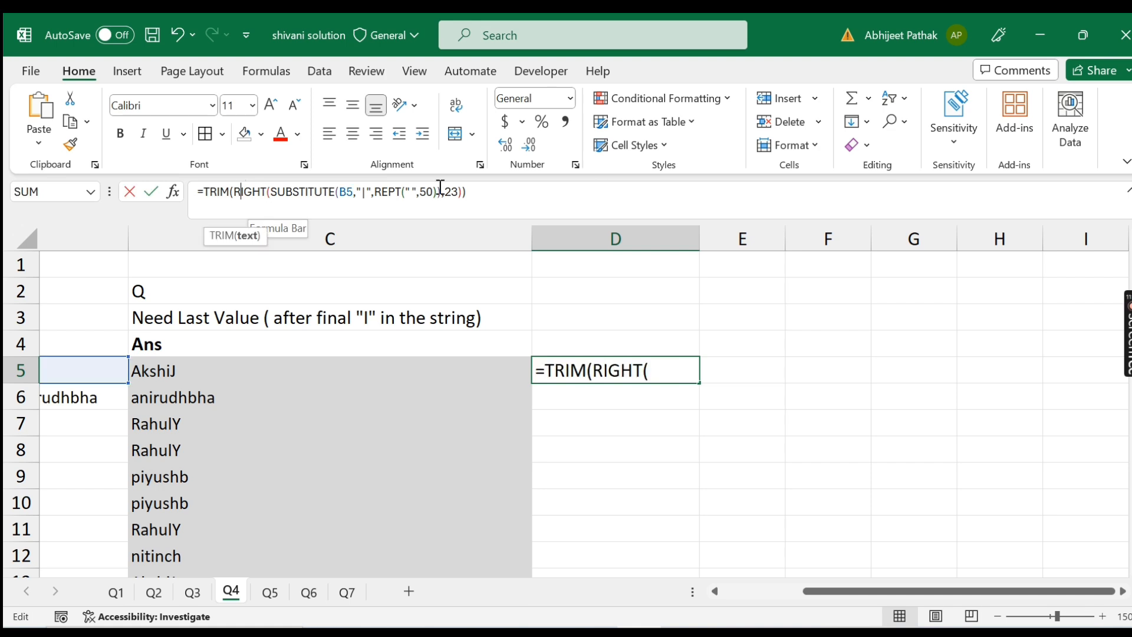
{"action": "key", "text": "Right"}
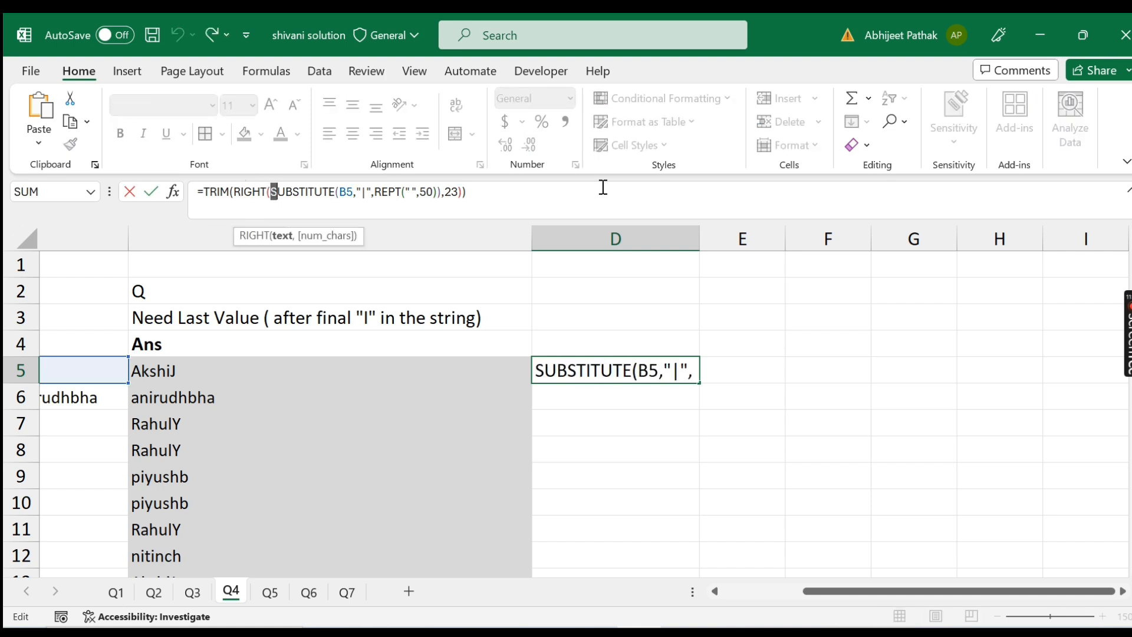
{"action": "key", "text": "shift+Right"}
{"action": "key", "text": "shift+Right"}
{"action": "key", "text": "shift+Right"}
{"action": "key", "text": "shift+Right"}
{"action": "key", "text": "shift+Right"}
{"action": "key", "text": "shift+Right"}
{"action": "key", "text": "shift+Right"}
{"action": "key", "text": "shift+Right"}
{"action": "key", "text": "shift+Right"}
{"action": "key", "text": "shift+Right"}
{"action": "key", "text": "shift+Right"}
{"action": "key", "text": "shift+Right"}
{"action": "key", "text": "shift+Right"}
{"action": "key", "text": "shift+Right"}
{"action": "key", "text": "shift+Right"}
{"action": "key", "text": "shift+Right"}
{"action": "key", "text": "shift+Right"}
{"action": "key", "text": "shift+Right"}
{"action": "key", "text": "shift+Right"}
{"action": "key", "text": "shift+Right"}
{"action": "key", "text": "ctrl+c"}
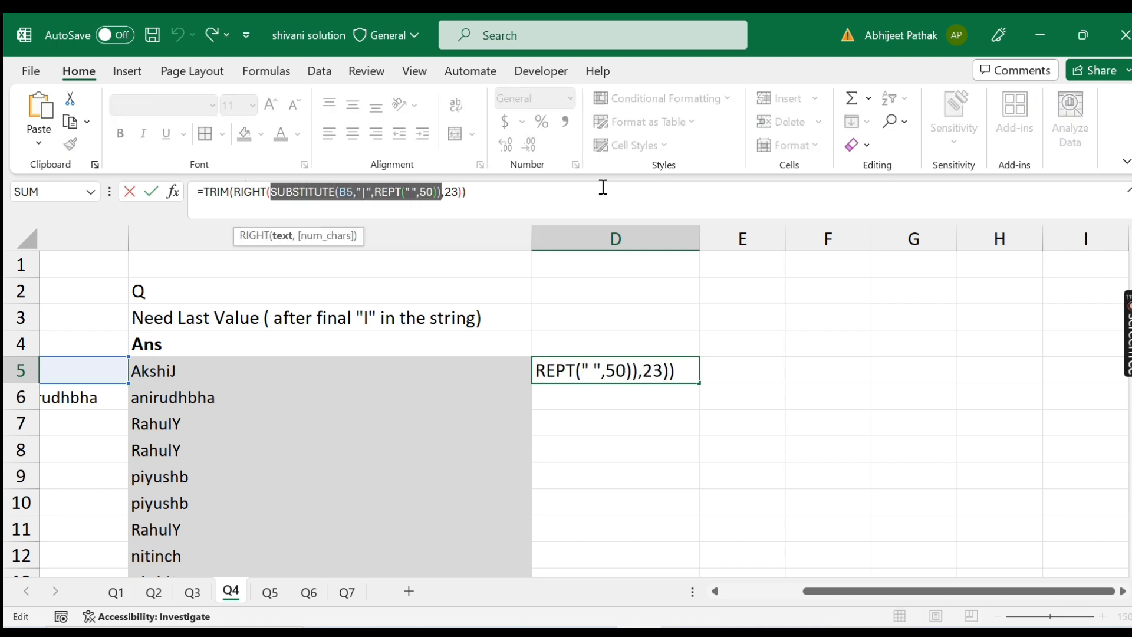
{"action": "key", "text": "Escape"}
{"action": "left_click", "coordinate": [740, 373]}
{"action": "type", "text": "="}
{"action": "key", "text": "ctrl+v"}
{"action": "key", "text": "Return"}
{"action": "left_click", "coordinate": [731, 372]}
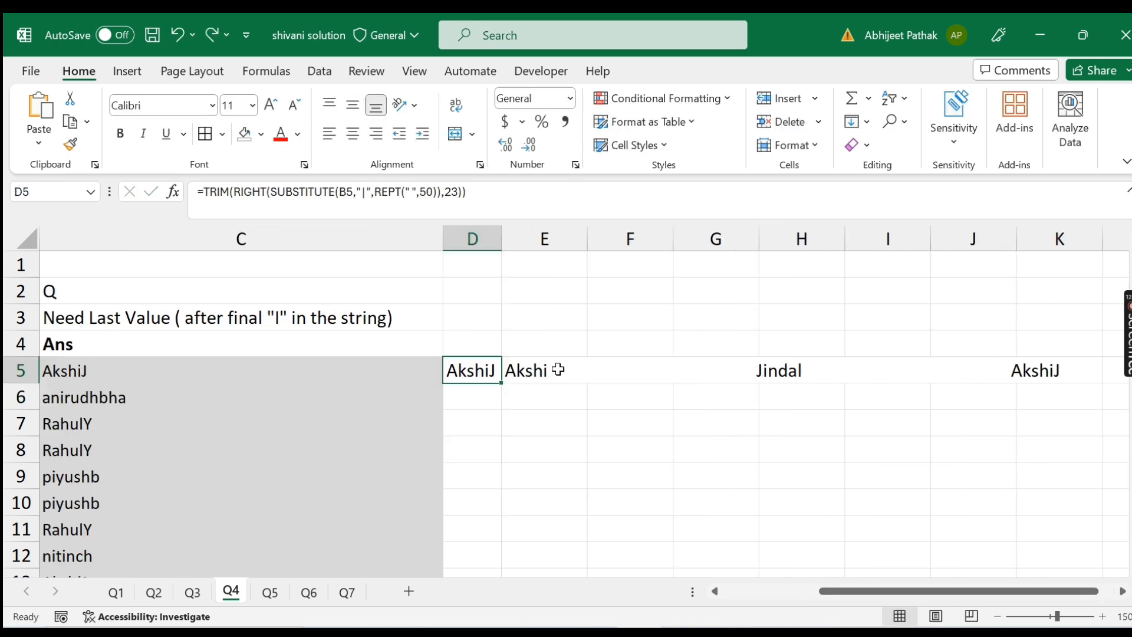
Fit column E's width to the spaced-out text in E5 to examine it, and clear E5.
{"action": "left_click", "coordinate": [559, 369]}
{"action": "double_click", "coordinate": [589, 235]}
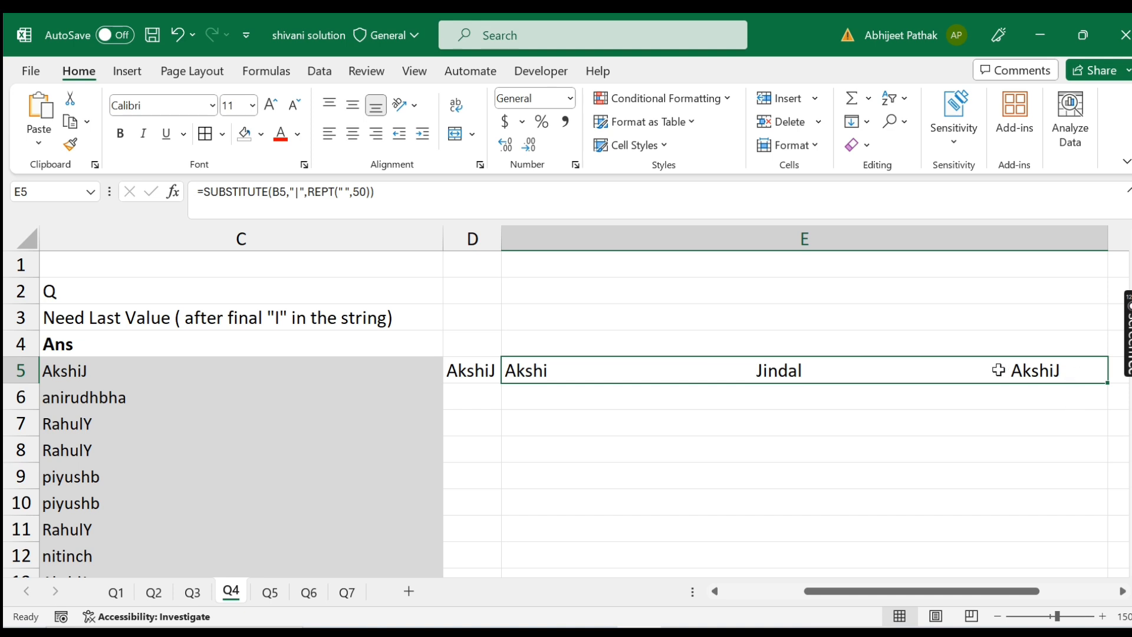
{"action": "left_click_drag", "start_coordinate": [968, 592], "coordinate": [911, 570]}
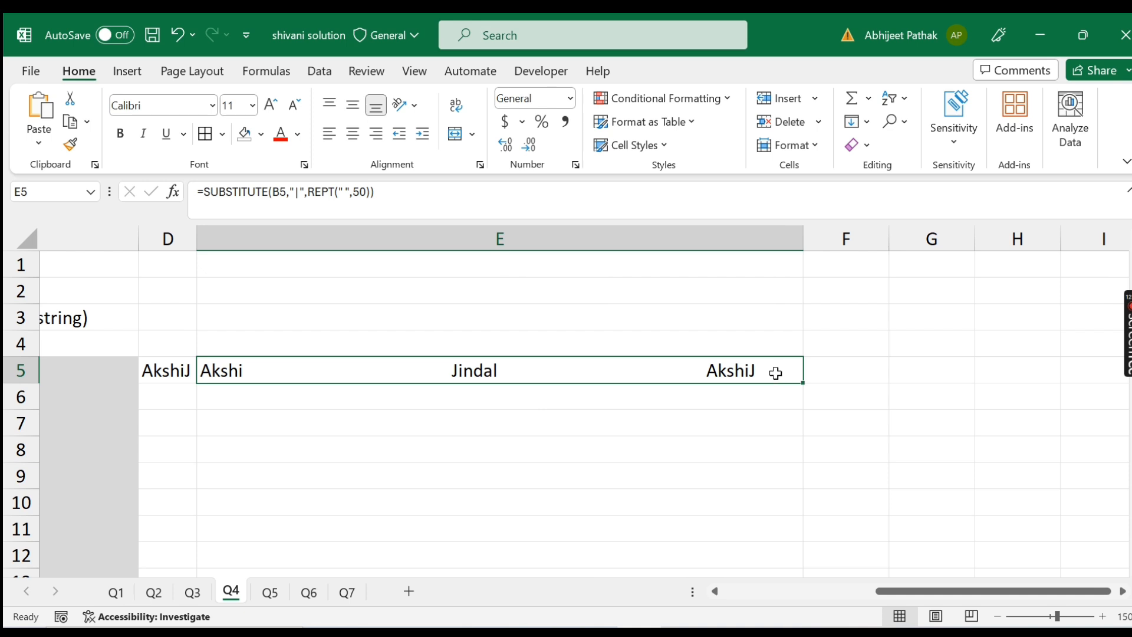
{"action": "left_click_drag", "start_coordinate": [800, 243], "coordinate": [762, 245]}
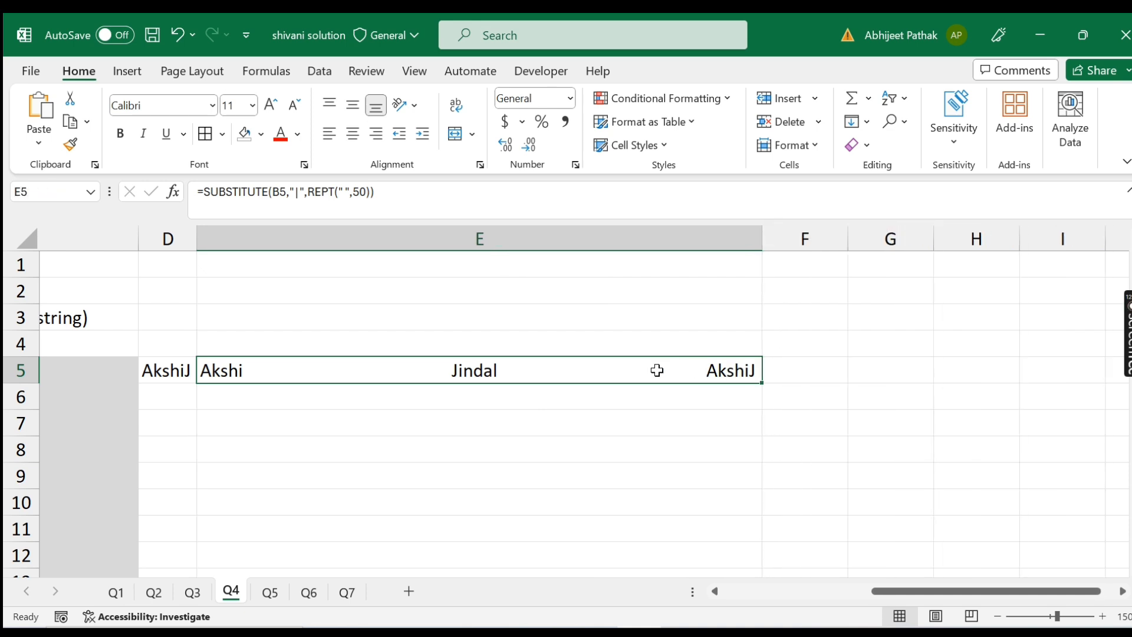
{"action": "left_click_drag", "start_coordinate": [960, 591], "coordinate": [811, 587]}
{"action": "key", "text": "Delete"}
Fill D5's formula down to D28 and autofit the width of column D.
{"action": "left_click", "coordinate": [470, 367]}
{"action": "left_click_drag", "start_coordinate": [504, 390], "coordinate": [506, 543]}
{"action": "double_click", "coordinate": [502, 238]}
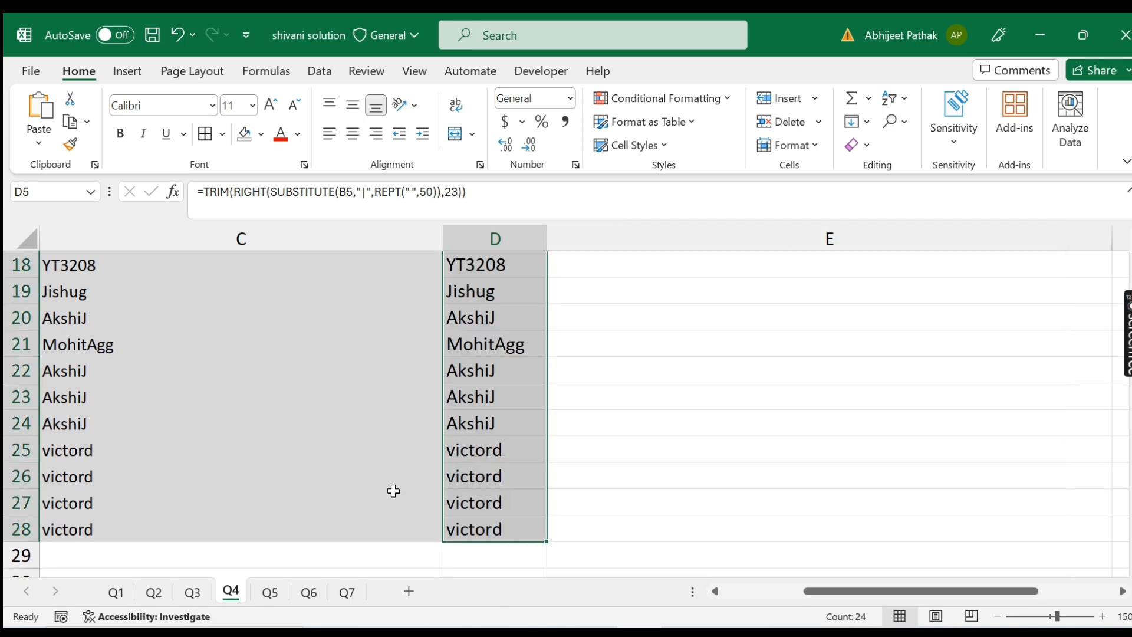
Open sheet Q5 and examine the numbers in column B and the conditional formatting criteria.
{"action": "left_click", "coordinate": [281, 589]}
{"action": "scroll", "coordinate": [443, 439], "scroll_direction": "up", "scroll_amount": 3}
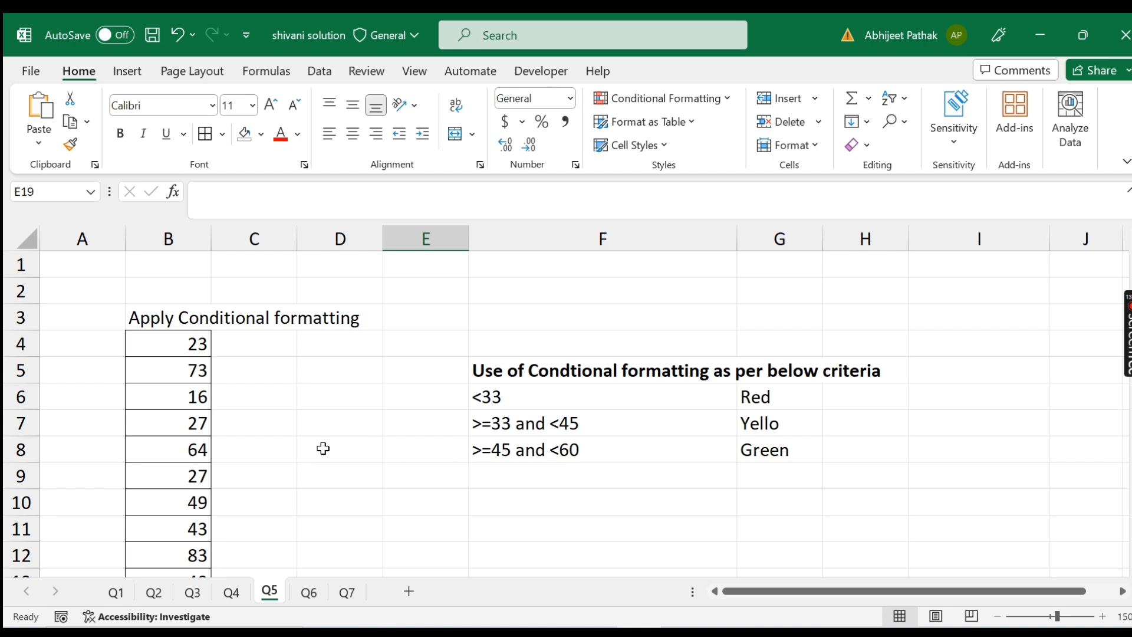
{"action": "scroll", "coordinate": [289, 467], "scroll_direction": "down", "scroll_amount": 2}
{"action": "scroll", "coordinate": [289, 467], "scroll_direction": "down", "scroll_amount": 5}
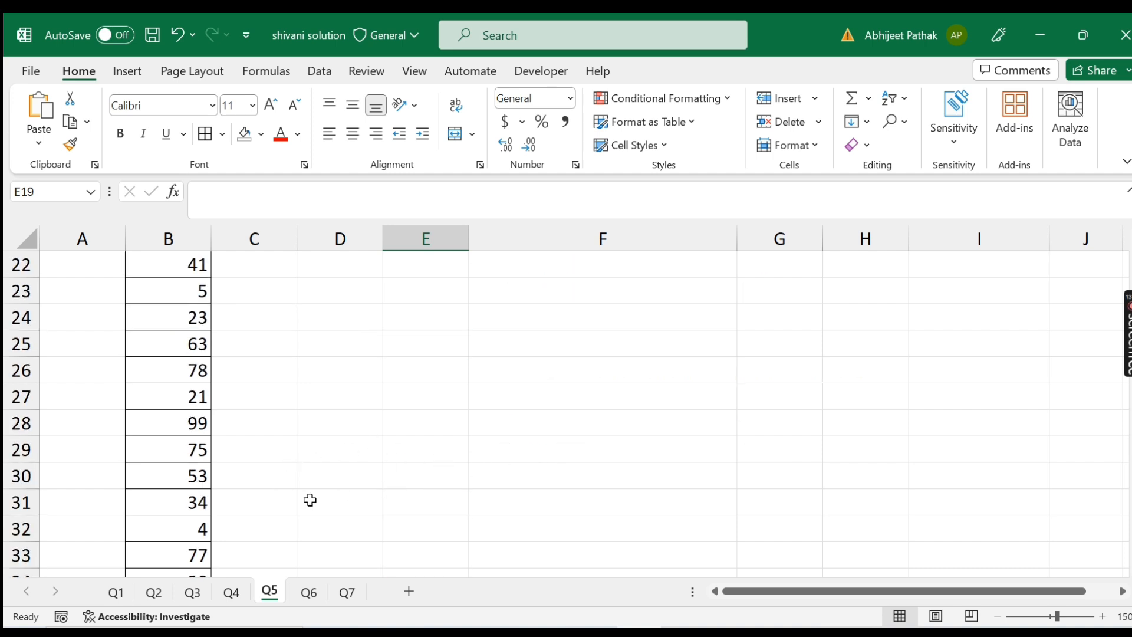
{"action": "scroll", "coordinate": [199, 485], "scroll_direction": "up", "scroll_amount": 2}
{"action": "scroll", "coordinate": [199, 486], "scroll_direction": "down", "scroll_amount": 1}
{"action": "scroll", "coordinate": [237, 495], "scroll_direction": "up", "scroll_amount": 5}
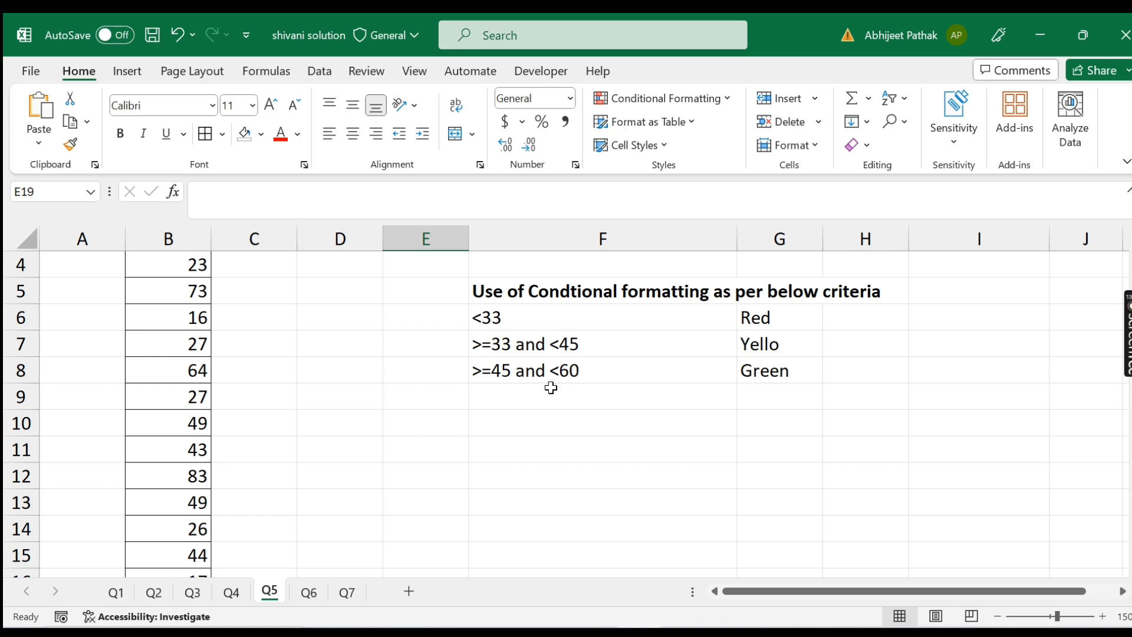
Start a Between highlight rule on the column B numbers from B4 down, with limits 45 and 59.
{"action": "left_click", "coordinate": [664, 98]}
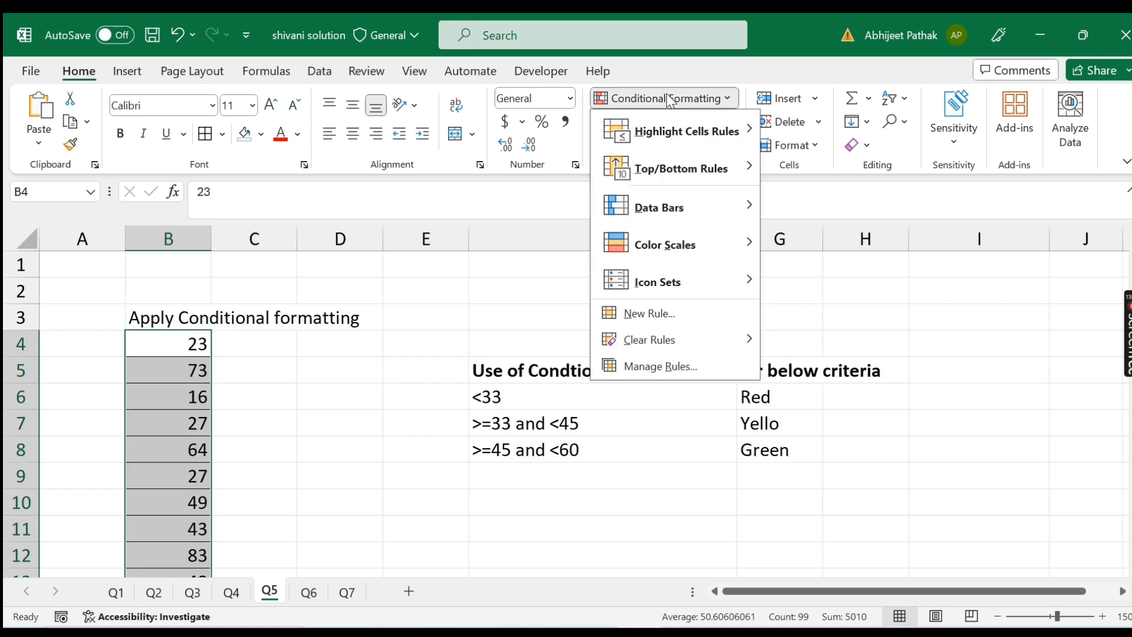
{"action": "mouse_move", "coordinate": [681, 141]}
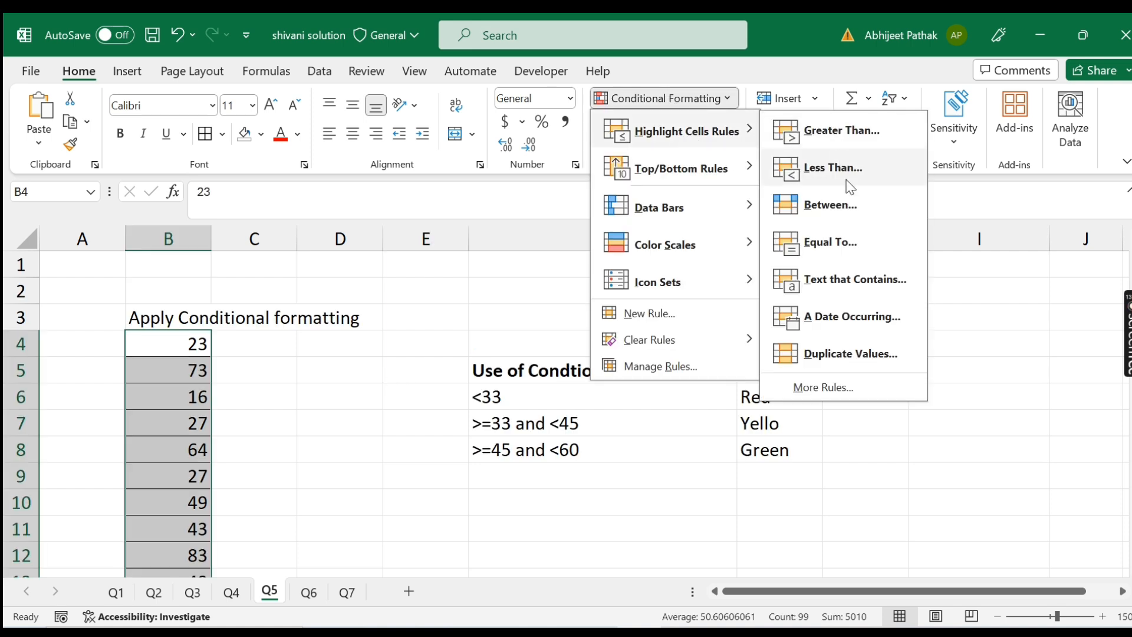
{"action": "left_click", "coordinate": [839, 214]}
{"action": "left_click_drag", "start_coordinate": [612, 334], "coordinate": [474, 215]}
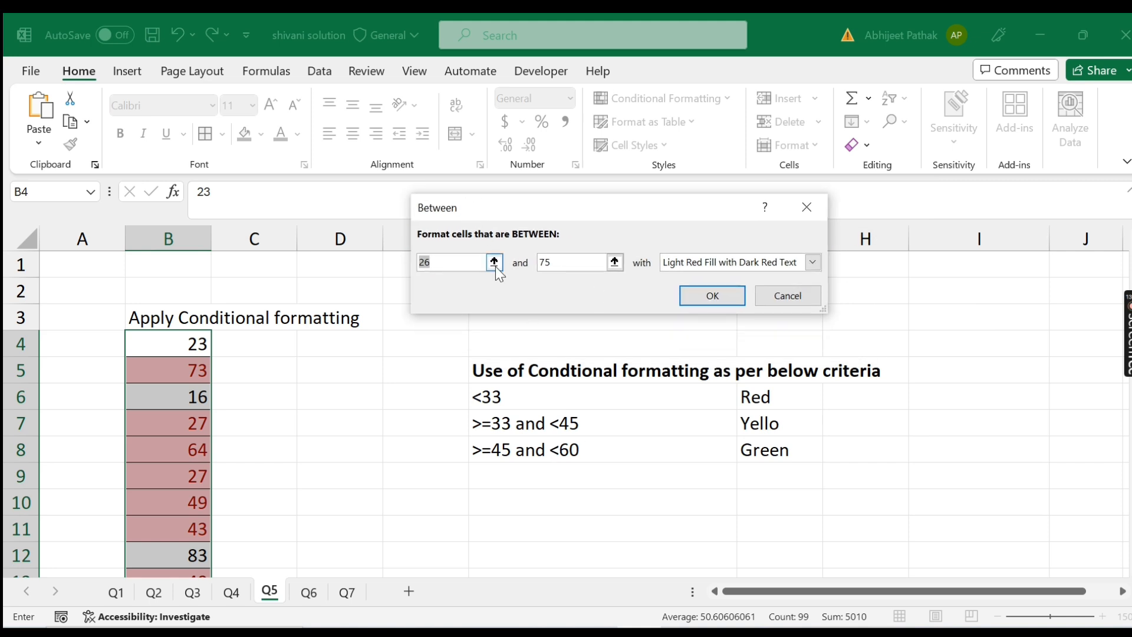
{"action": "type", "text": "45"}
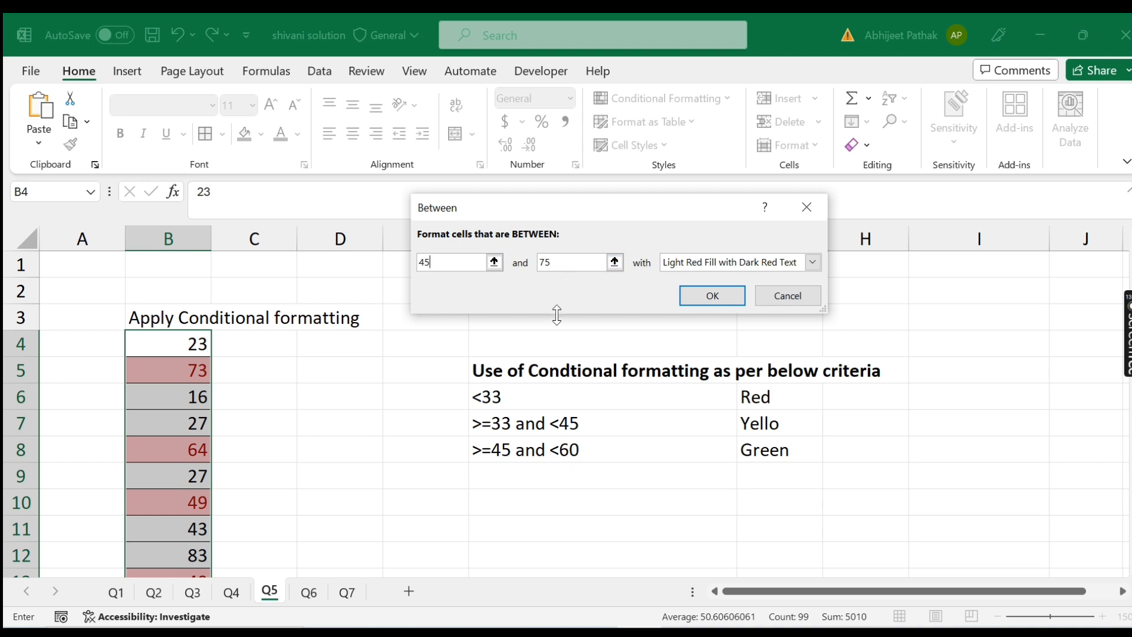
{"action": "key", "text": "BackSpace"}
{"action": "key", "text": "BackSpace"}
{"action": "type", "text": "6"}
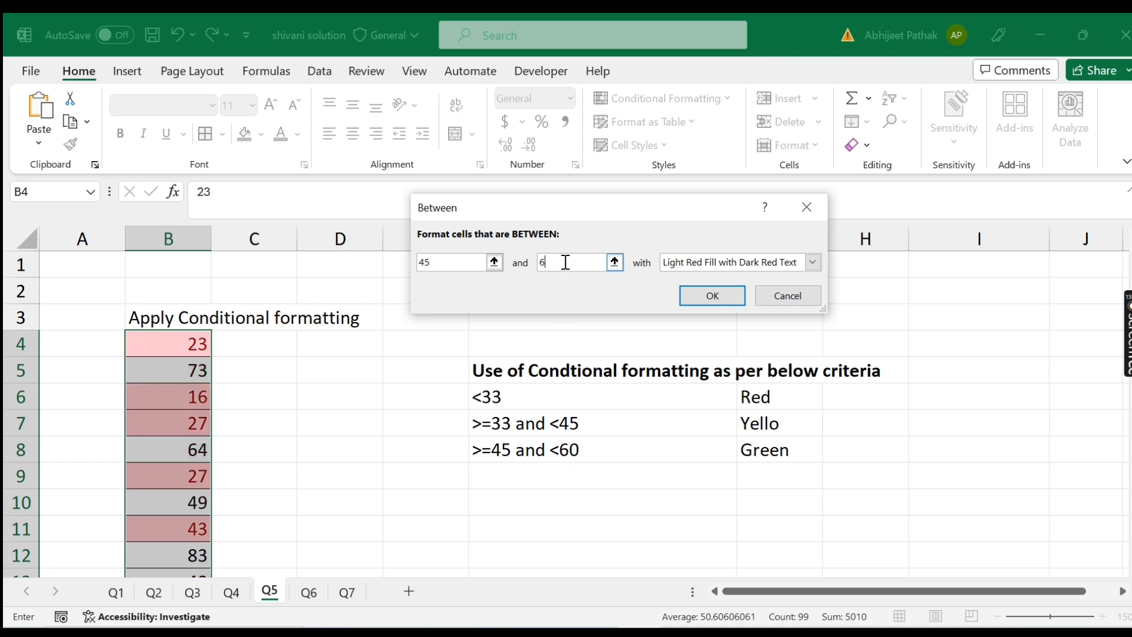
{"action": "type", "text": "0"}
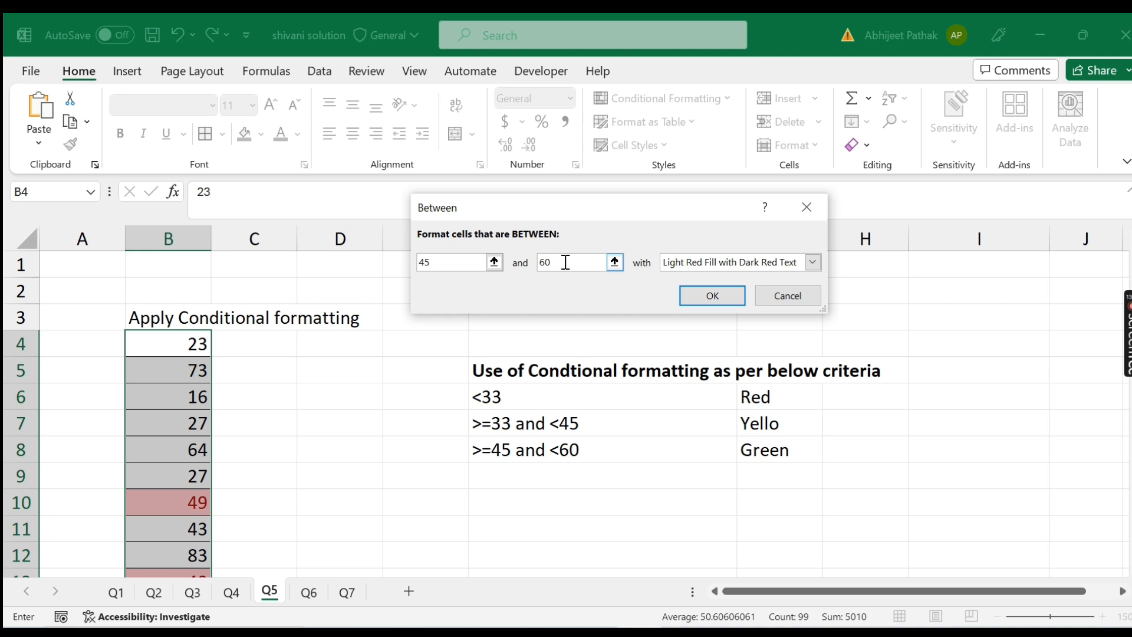
{"action": "key", "text": "BackSpace"}
{"action": "key", "text": "BackSpace"}
{"action": "type", "text": "59"}
Give the Between rule a custom format with a green fill and apply it.
{"action": "left_click", "coordinate": [733, 264]}
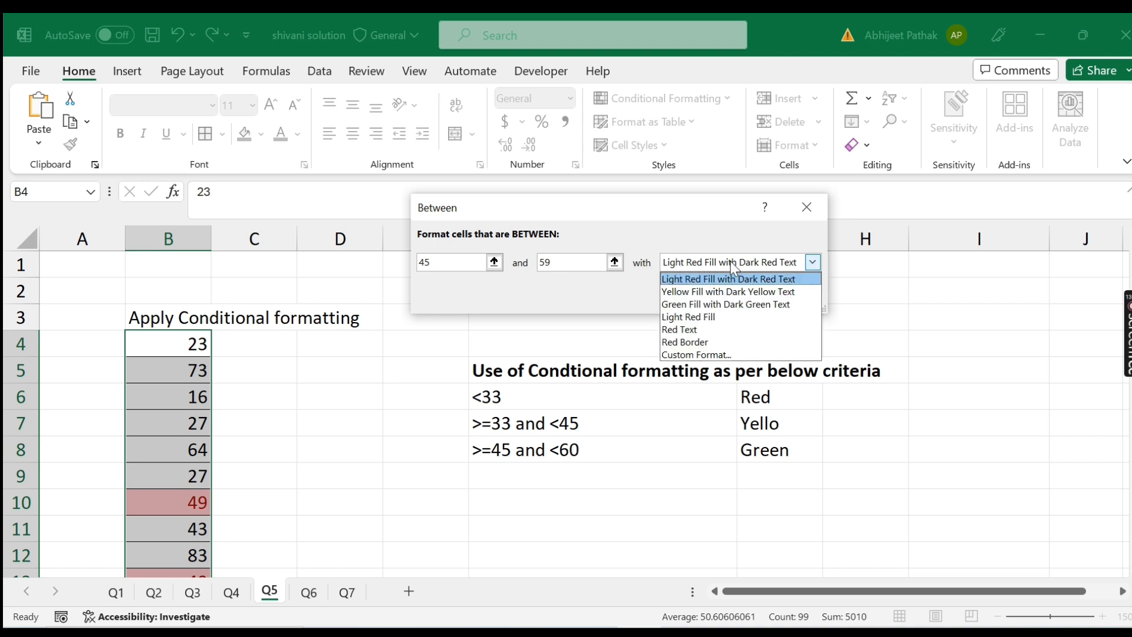
{"action": "left_click", "coordinate": [699, 356]}
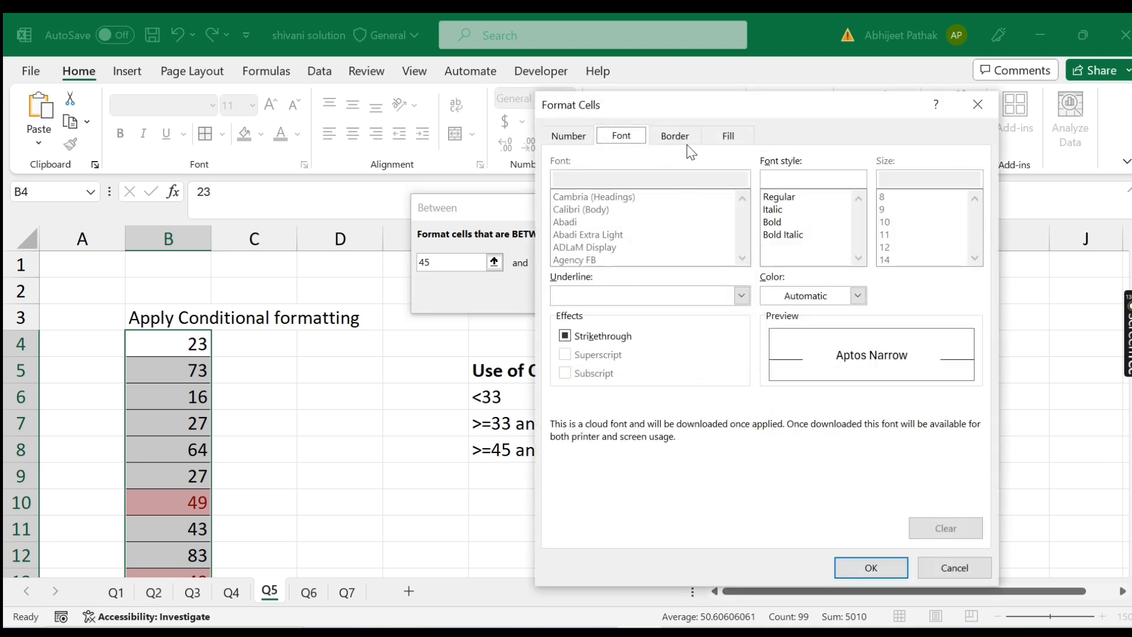
{"action": "left_click", "coordinate": [727, 137]}
{"action": "left_click", "coordinate": [662, 268]}
{"action": "left_click", "coordinate": [646, 303]}
{"action": "left_click", "coordinate": [631, 303]}
{"action": "key", "text": "Return"}
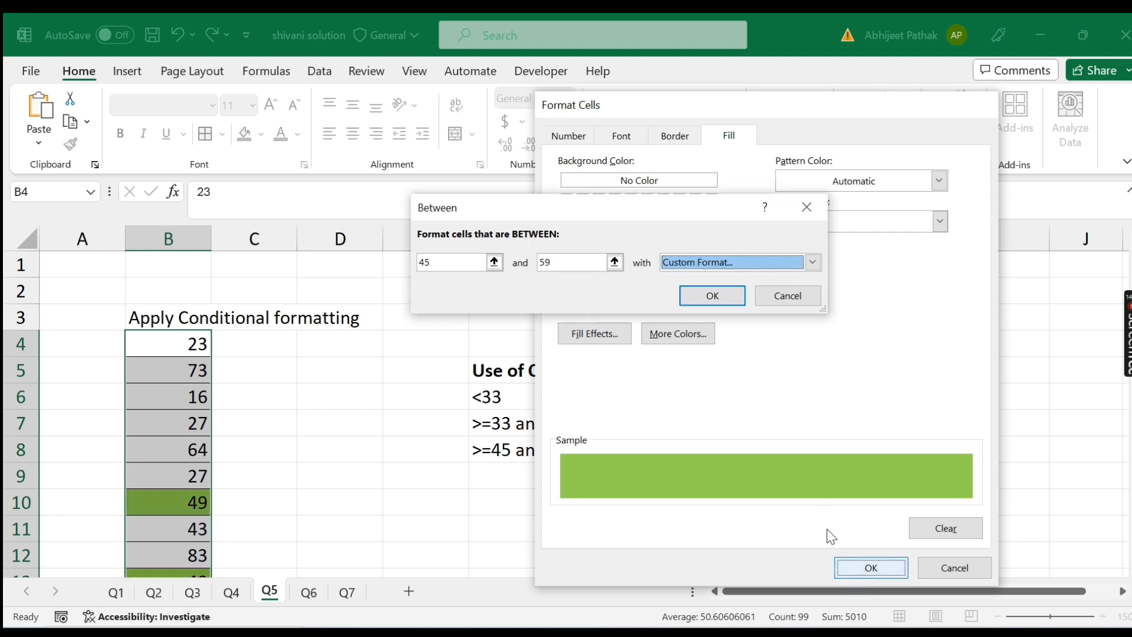
{"action": "left_click", "coordinate": [715, 295]}
Test the green rule by entering 59 and 60 in B9, undoing each entry.
{"action": "scroll", "coordinate": [197, 476], "scroll_direction": "down", "scroll_amount": 3}
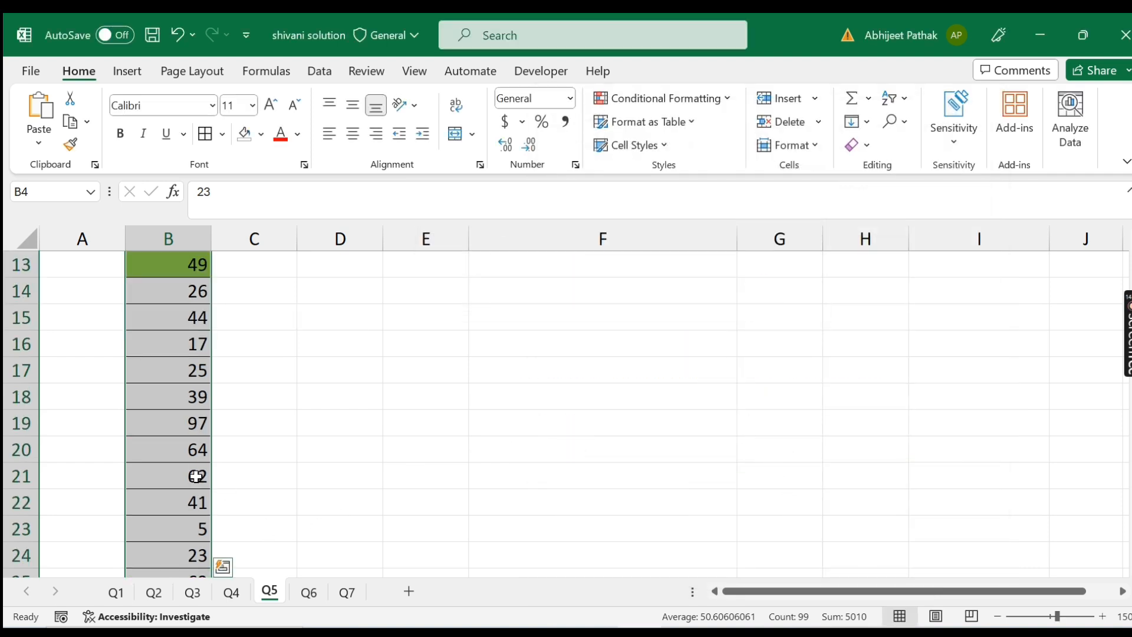
{"action": "scroll", "coordinate": [210, 471], "scroll_direction": "up", "scroll_amount": 3}
{"action": "left_click", "coordinate": [191, 475]}
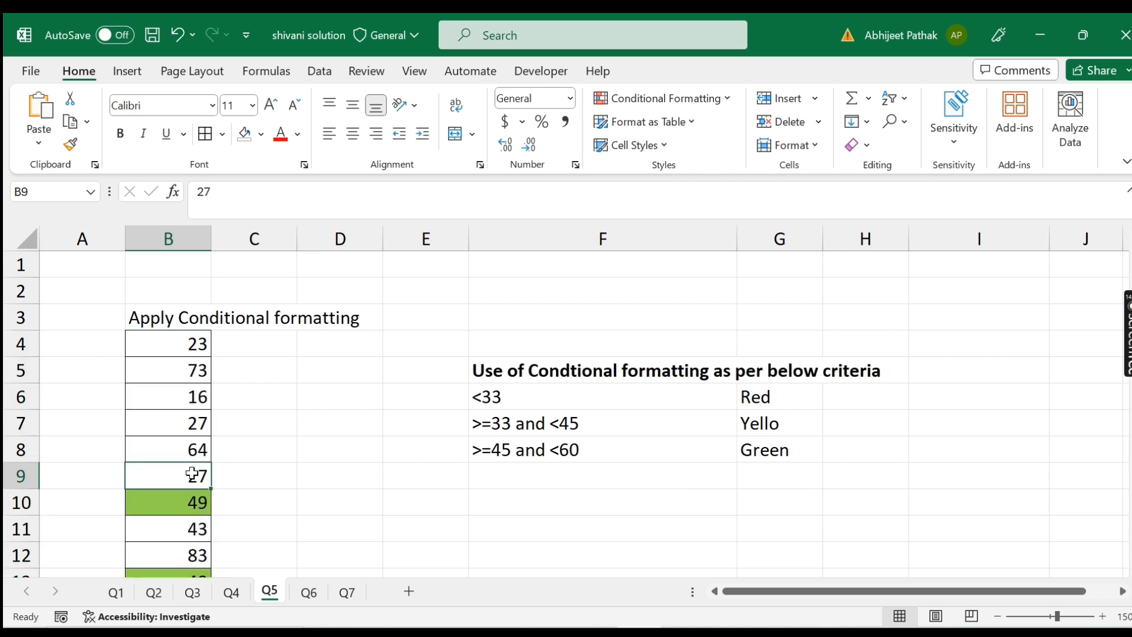
{"action": "type", "text": "59"}
{"action": "key", "text": "Return"}
{"action": "key", "text": "ctrl+z"}
{"action": "type", "text": "60"}
{"action": "key", "text": "Return"}
{"action": "key", "text": "ctrl+z"}
Highlight the column B numbers greater than 32 with Light Red Fill with Dark Red Text.
{"action": "left_click_drag", "start_coordinate": [195, 351], "coordinate": [194, 532]}
{"action": "scroll", "coordinate": [240, 434], "scroll_direction": "up", "scroll_amount": 20}
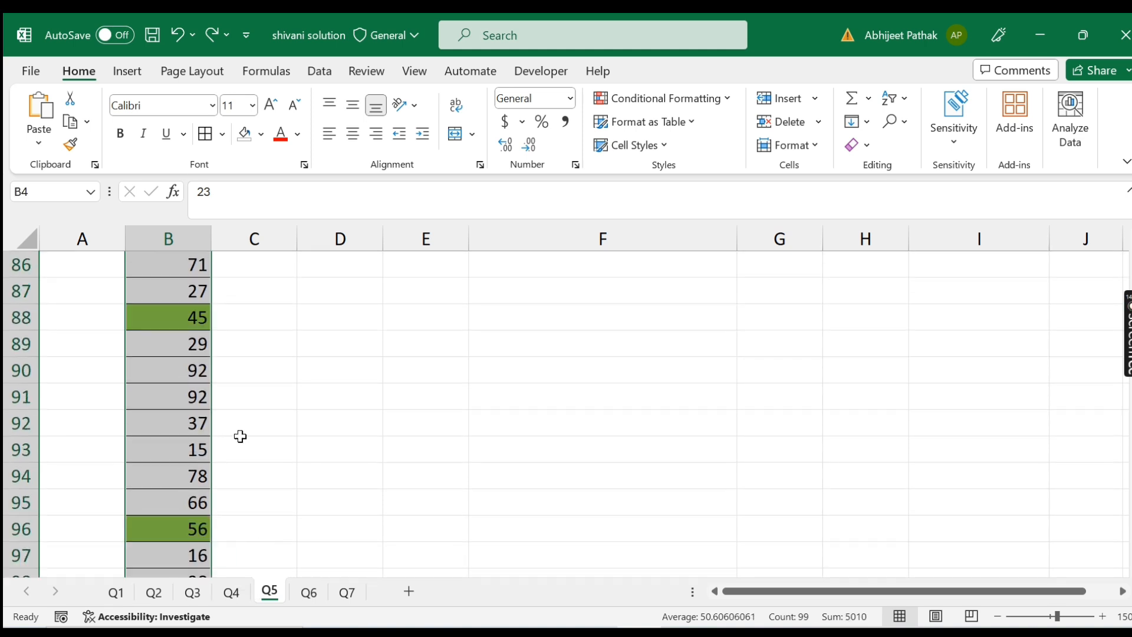
{"action": "left_click", "coordinate": [642, 99]}
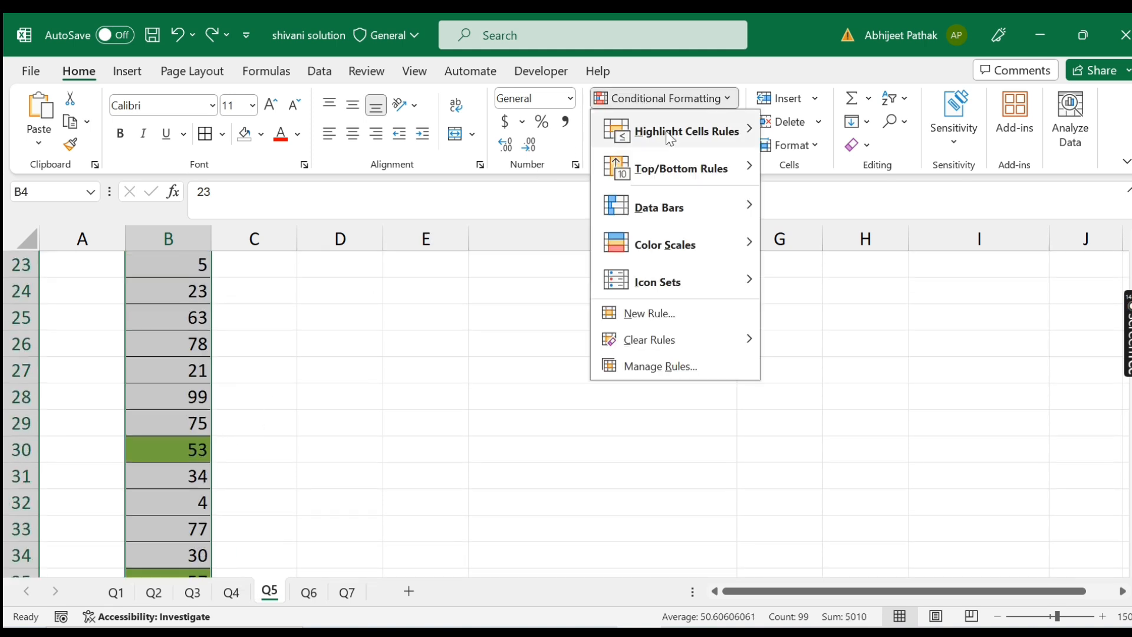
{"action": "mouse_move", "coordinate": [678, 135]}
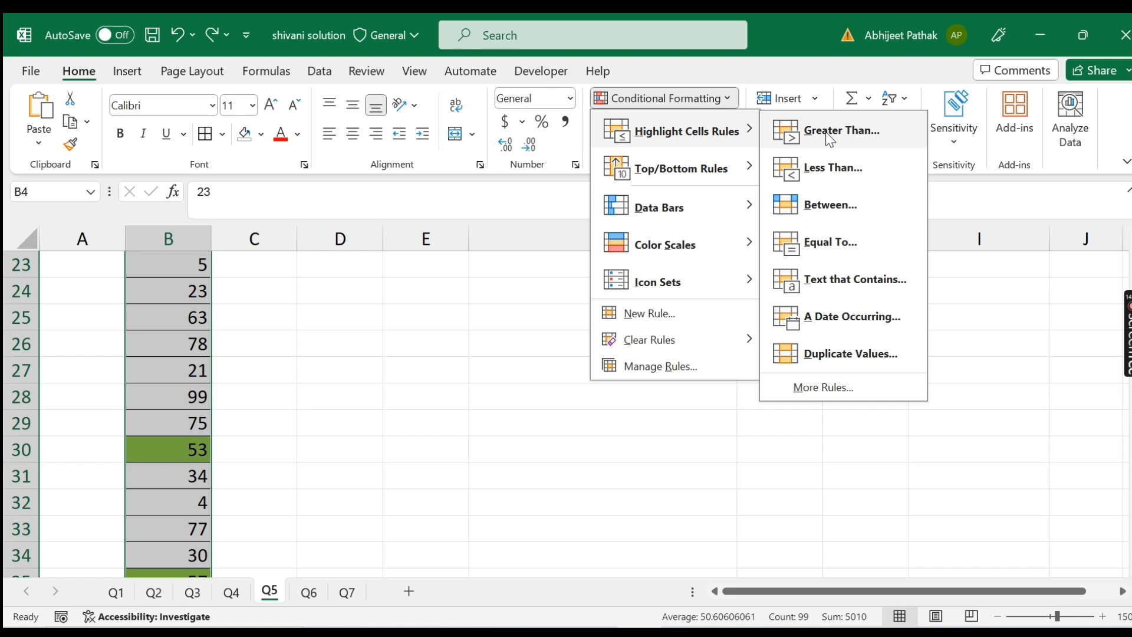
{"action": "left_click", "coordinate": [830, 130]}
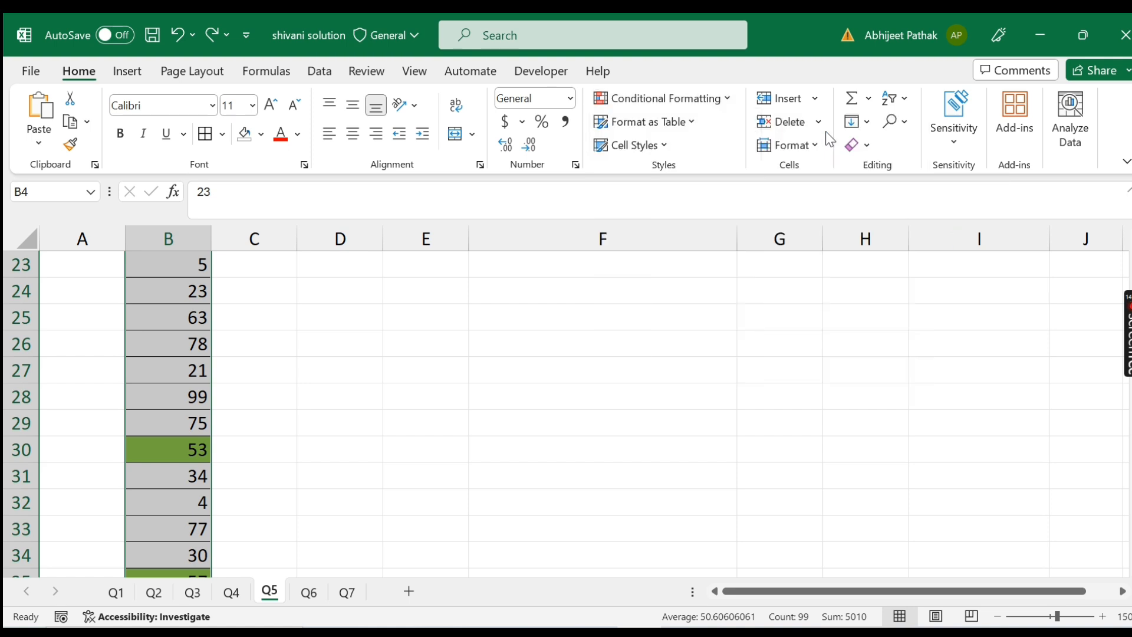
{"action": "scroll", "coordinate": [594, 310], "scroll_direction": "up", "scroll_amount": 5}
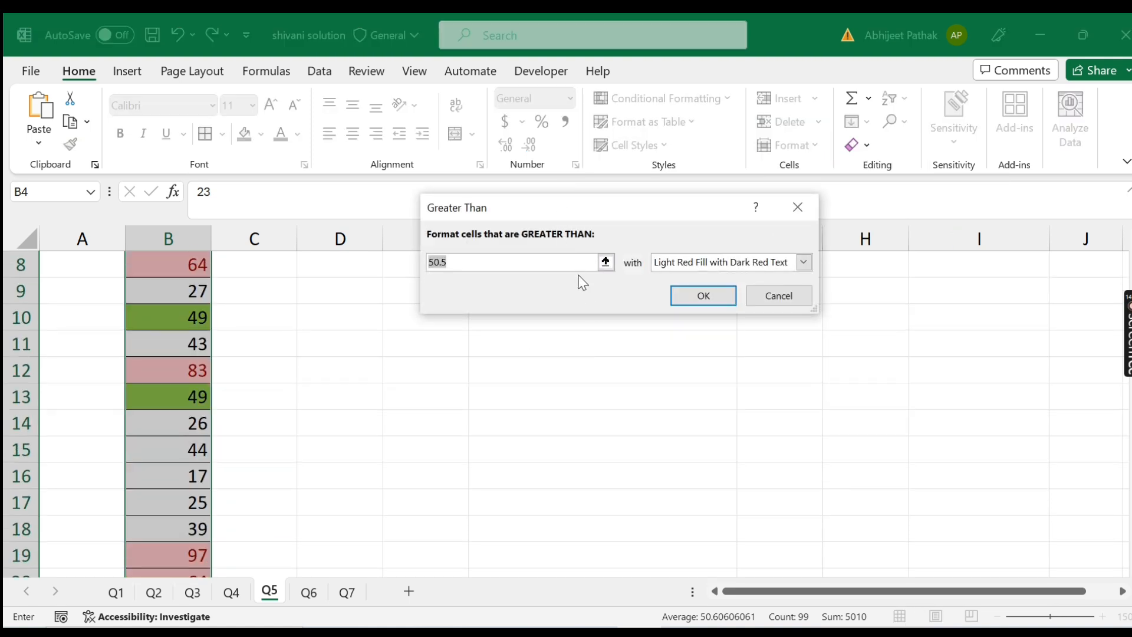
{"action": "scroll", "coordinate": [624, 356], "scroll_direction": "up", "scroll_amount": 3}
{"action": "left_click_drag", "start_coordinate": [592, 211], "coordinate": [590, 494]}
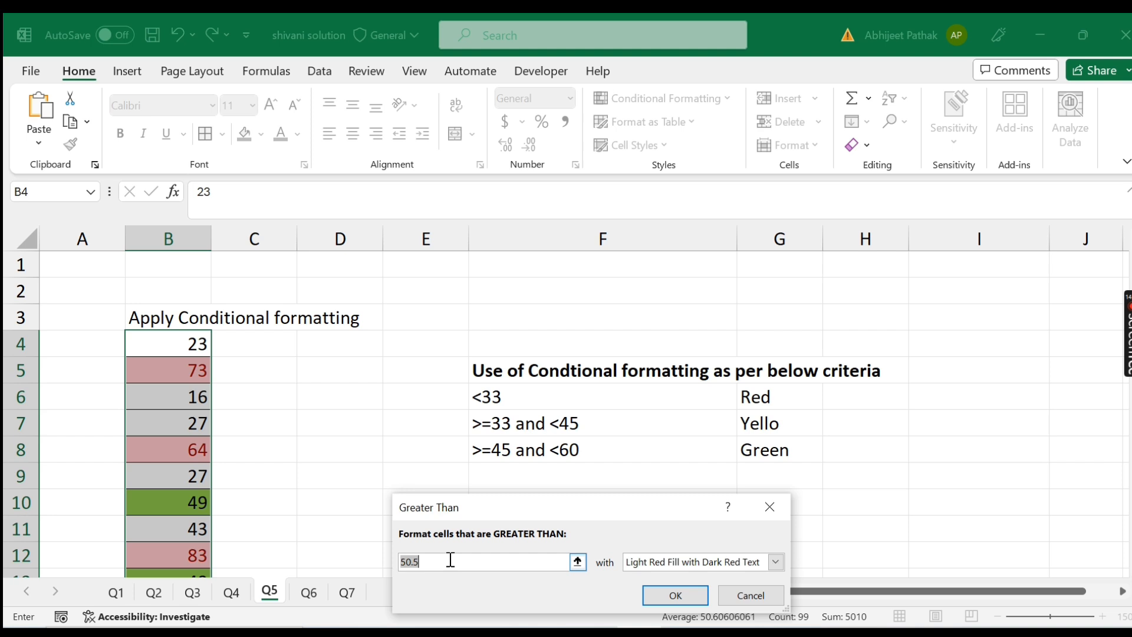
{"action": "type", "text": "32"}
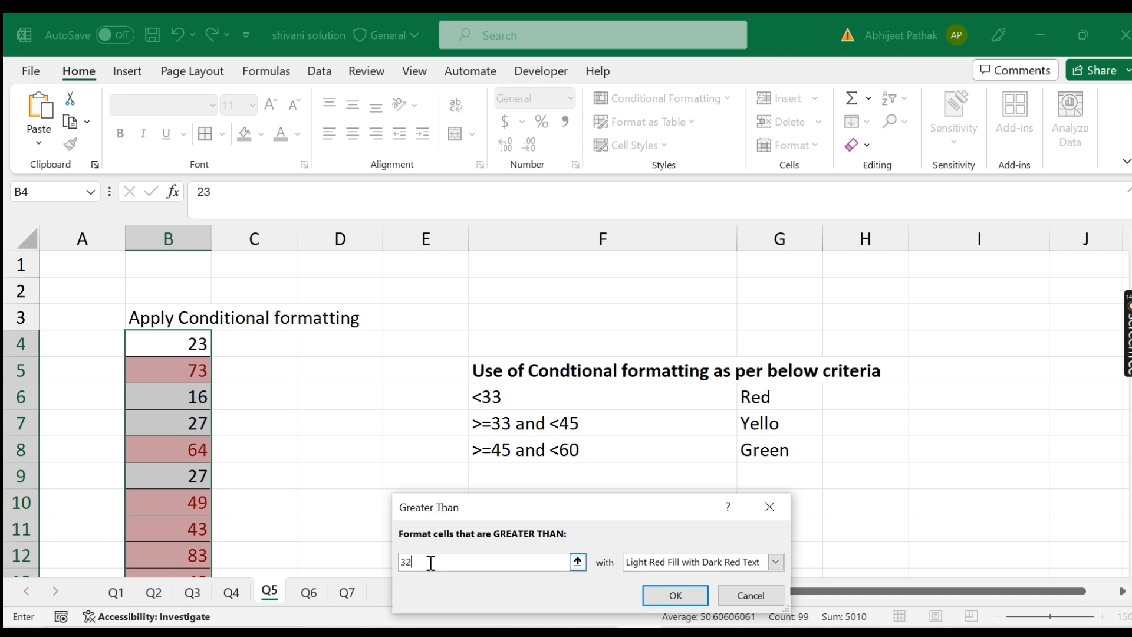
{"action": "left_click", "coordinate": [658, 596]}
{"action": "scroll", "coordinate": [206, 425], "scroll_direction": "down", "scroll_amount": 3}
{"action": "scroll", "coordinate": [201, 461], "scroll_direction": "up", "scroll_amount": 7}
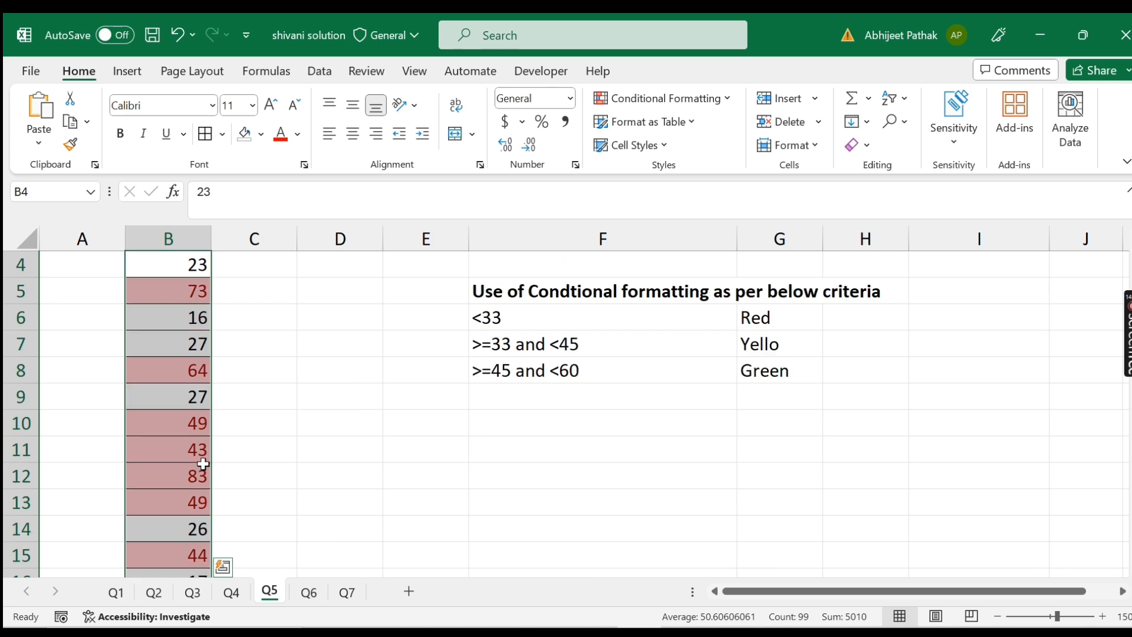
Move the column B rule for values between 45 and 59 above the greater-than-32 rule and apply the new order.
{"action": "left_click", "coordinate": [646, 99]}
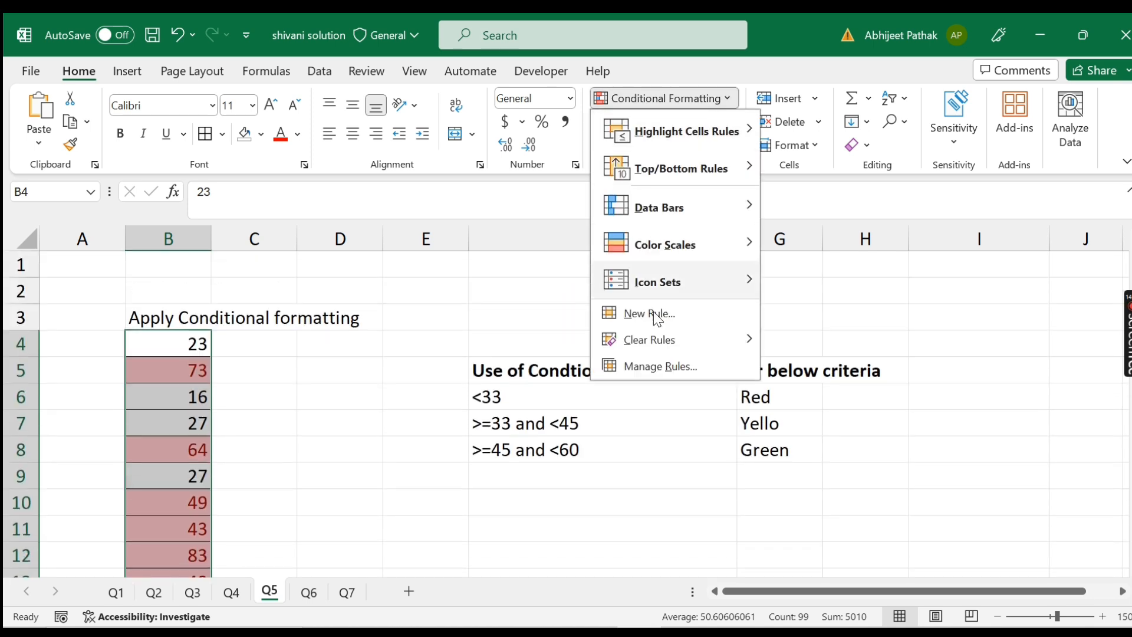
{"action": "left_click", "coordinate": [654, 366]}
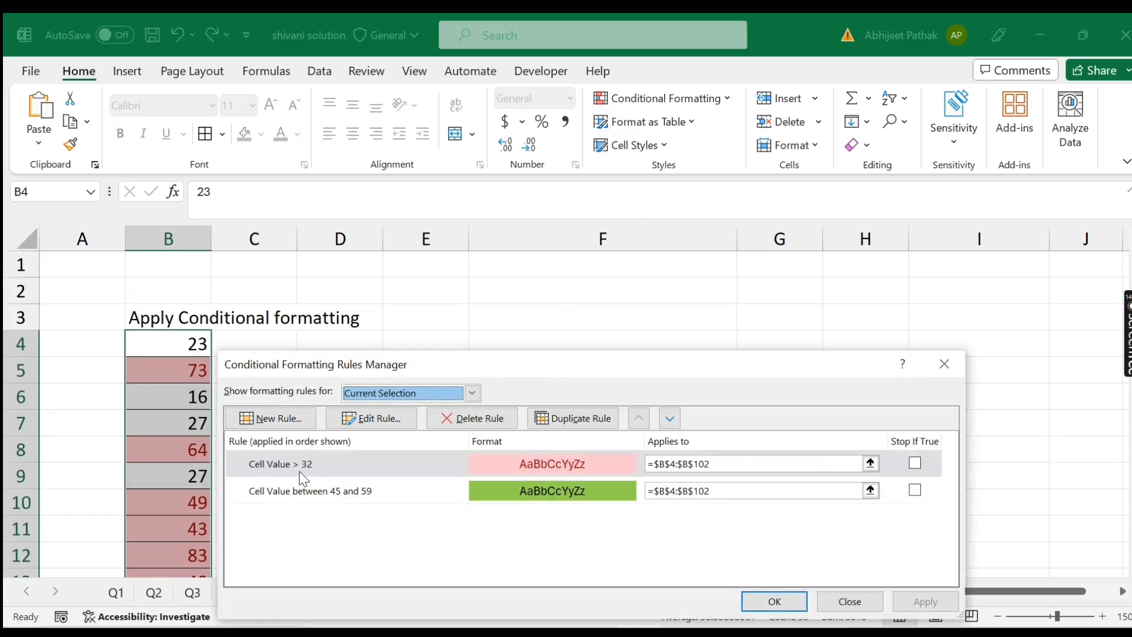
{"action": "left_click_drag", "start_coordinate": [510, 365], "coordinate": [678, 301]}
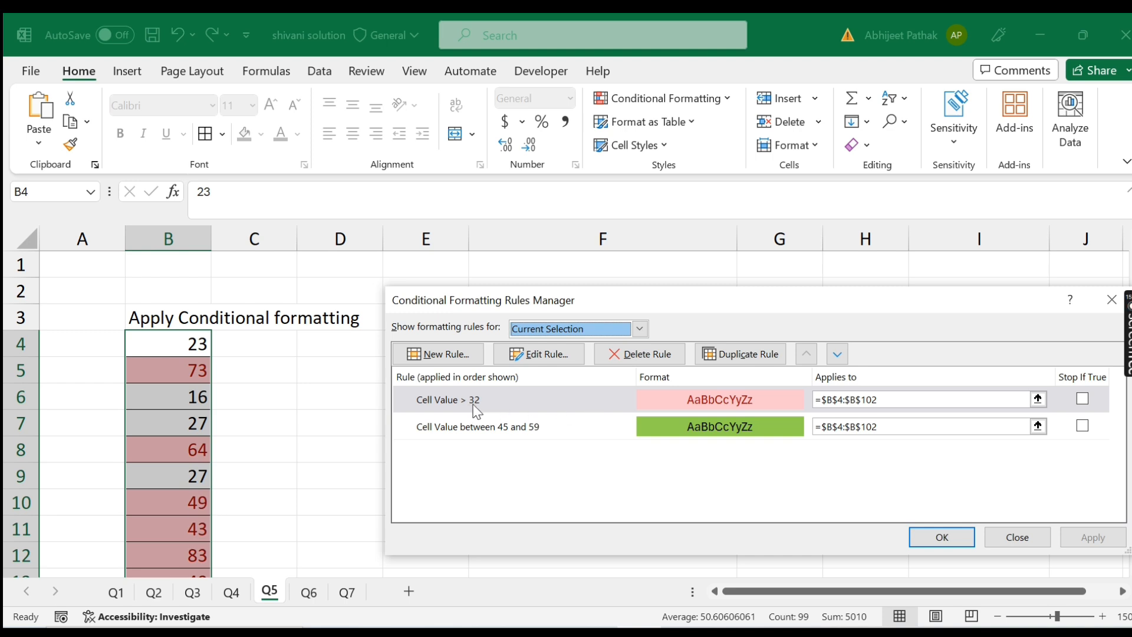
{"action": "left_click", "coordinate": [557, 432]}
{"action": "left_click", "coordinate": [806, 354]}
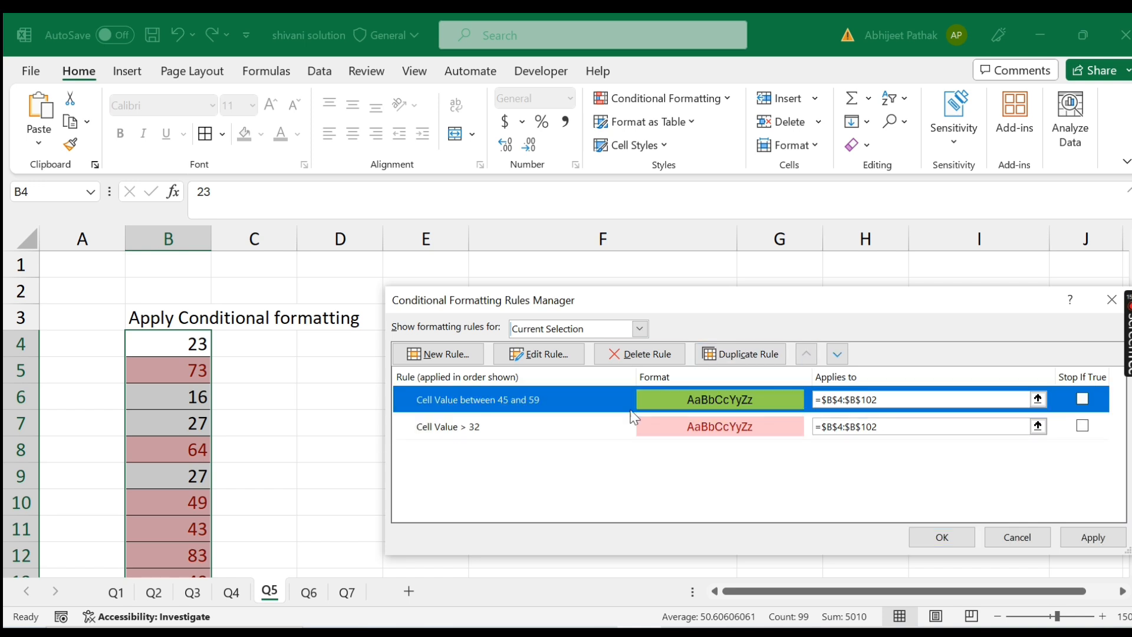
{"action": "left_click", "coordinate": [937, 536]}
{"action": "scroll", "coordinate": [290, 437], "scroll_direction": "down", "scroll_amount": 6}
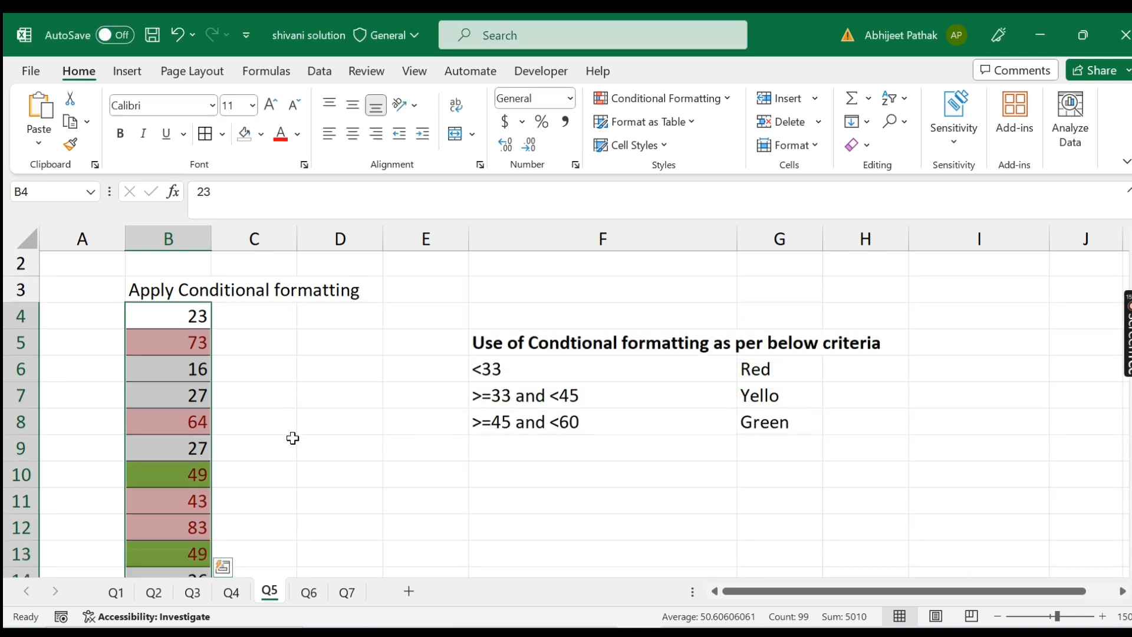
{"action": "scroll", "coordinate": [284, 455], "scroll_direction": "up", "scroll_amount": 6}
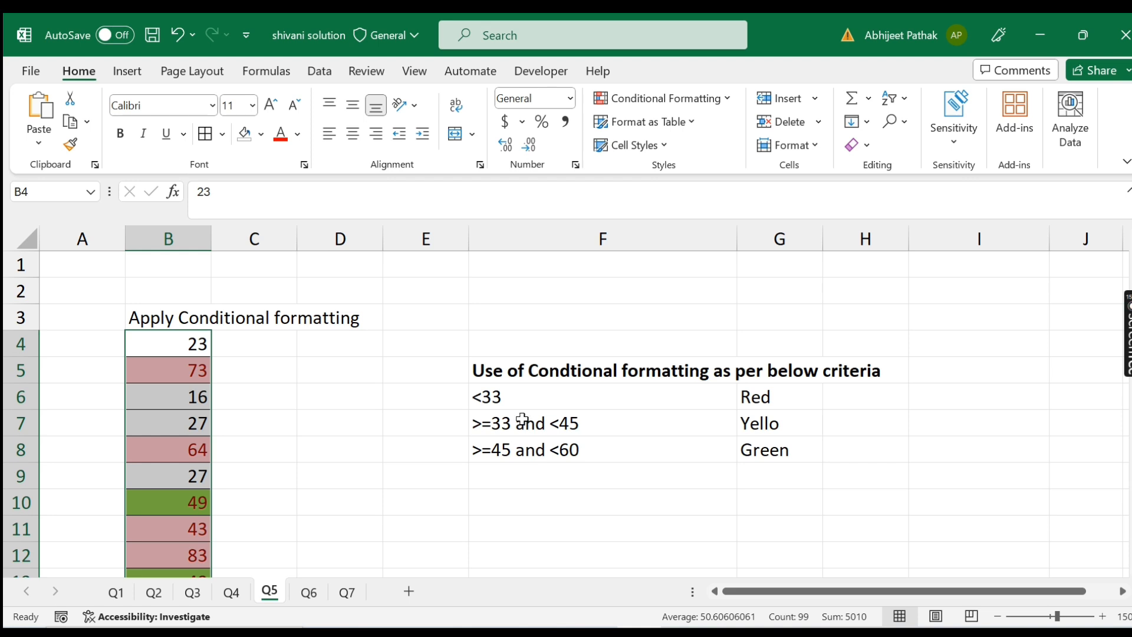
Highlight the column B numbers less than 33 with Light Red Fill with Dark Red Text.
{"action": "left_click", "coordinate": [668, 95]}
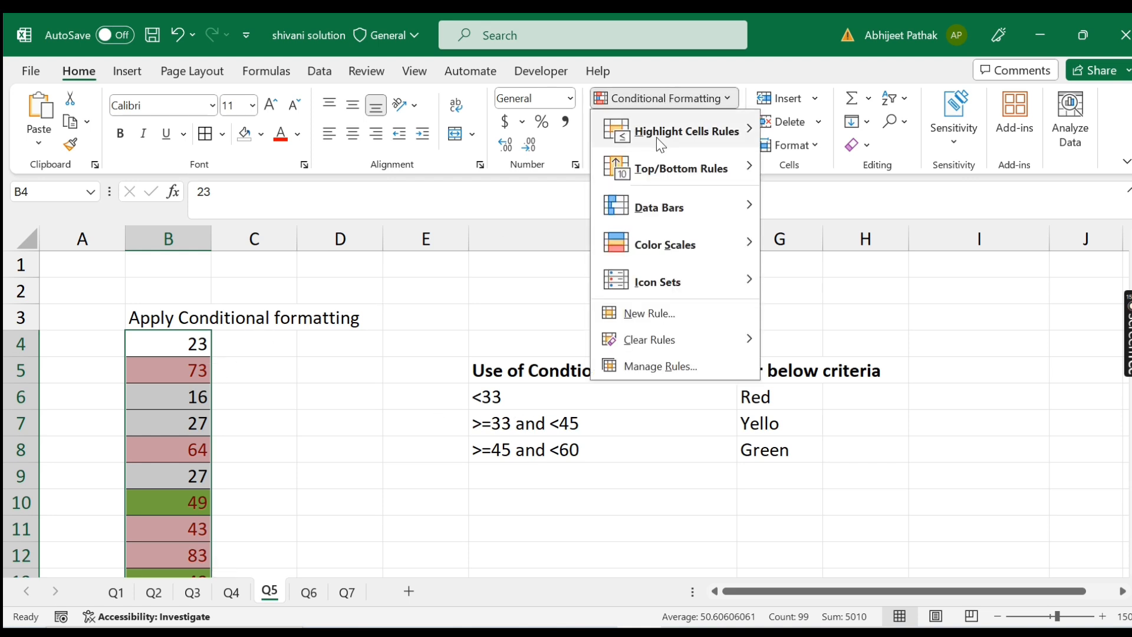
{"action": "mouse_move", "coordinate": [672, 139]}
{"action": "left_click", "coordinate": [834, 169]}
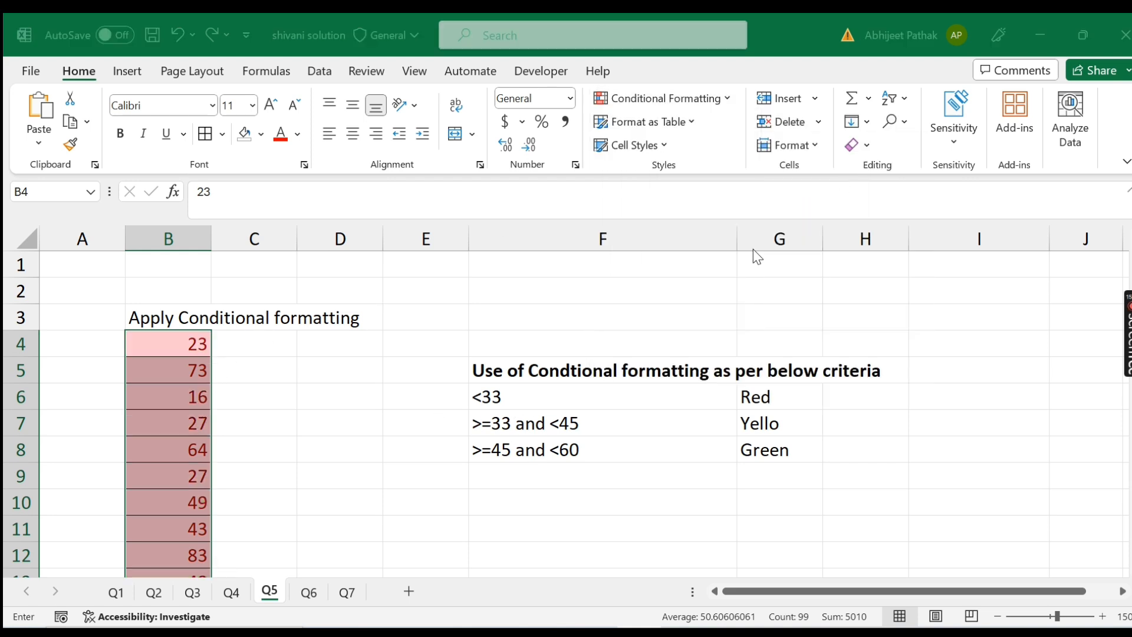
{"action": "left_click", "coordinate": [631, 429]}
{"action": "type", "text": "33"}
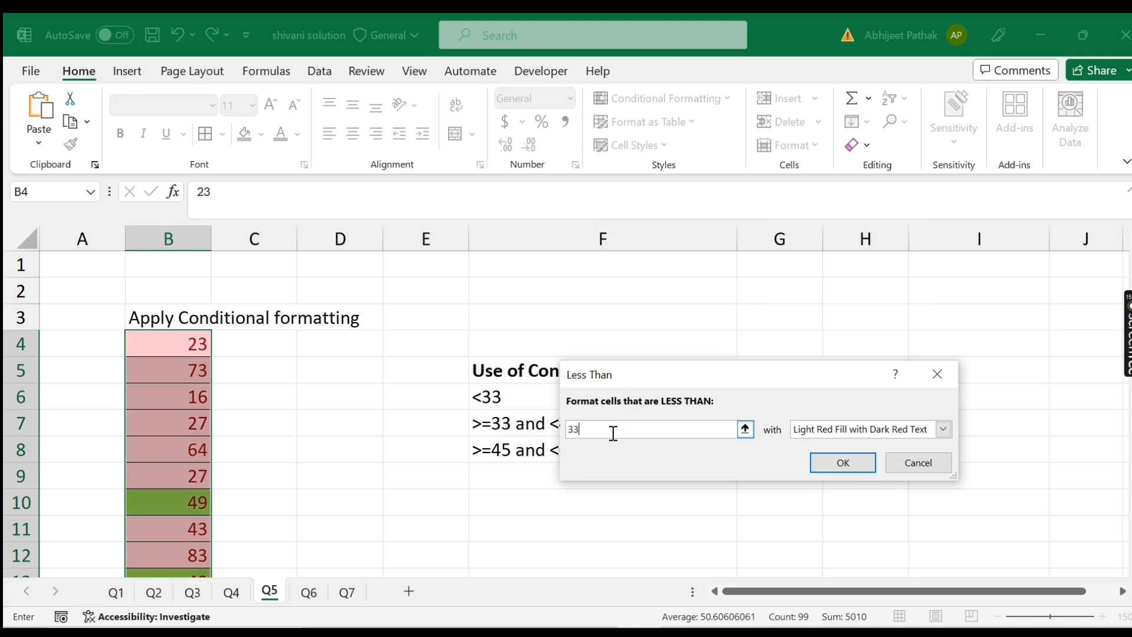
{"action": "left_click", "coordinate": [837, 465]}
{"action": "scroll", "coordinate": [245, 455], "scroll_direction": "down", "scroll_amount": 5}
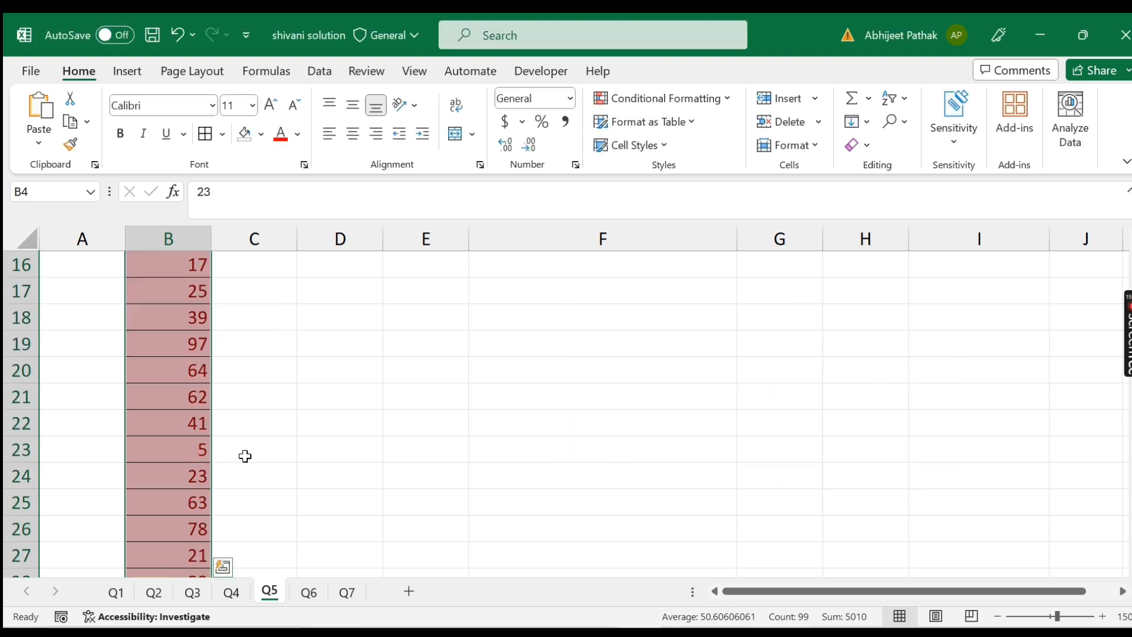
{"action": "scroll", "coordinate": [202, 430], "scroll_direction": "up", "scroll_amount": 5}
Change the format of the greater-than-32 rule on column B to a yellow fill and apply it.
{"action": "left_click", "coordinate": [660, 98]}
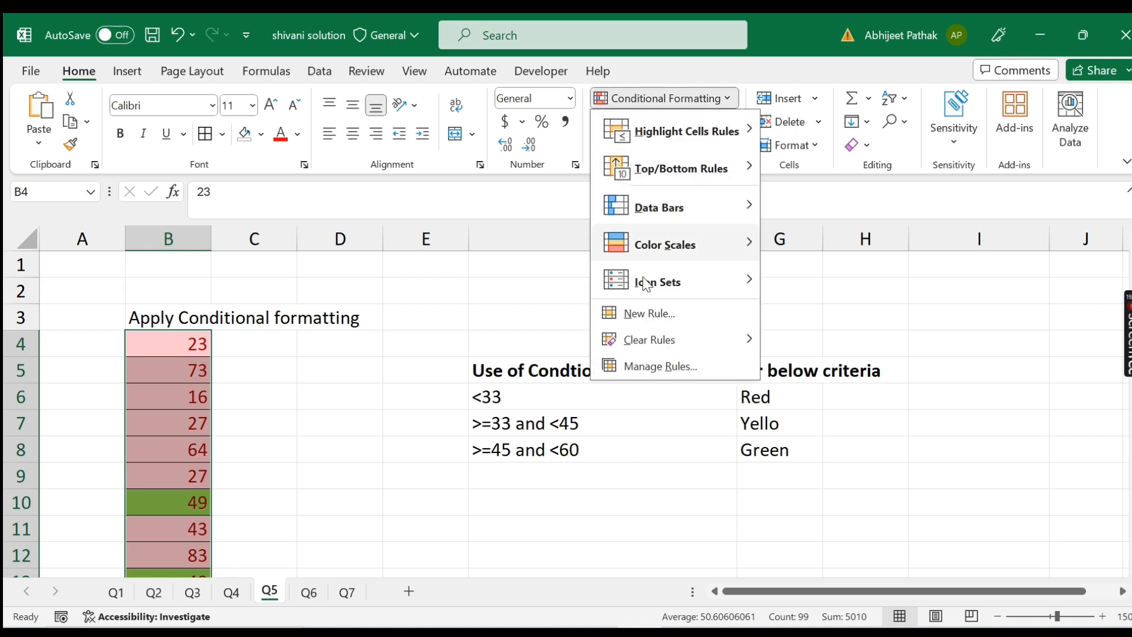
{"action": "left_click", "coordinate": [656, 365]}
{"action": "left_click", "coordinate": [466, 404]}
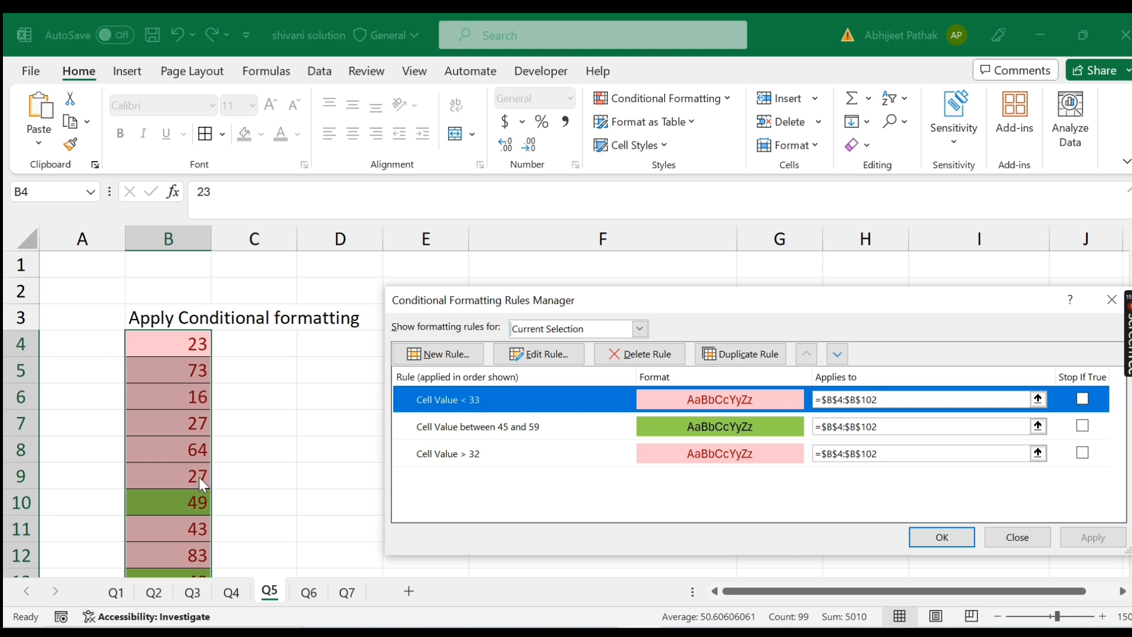
{"action": "left_click", "coordinate": [684, 452]}
{"action": "left_click", "coordinate": [538, 354]}
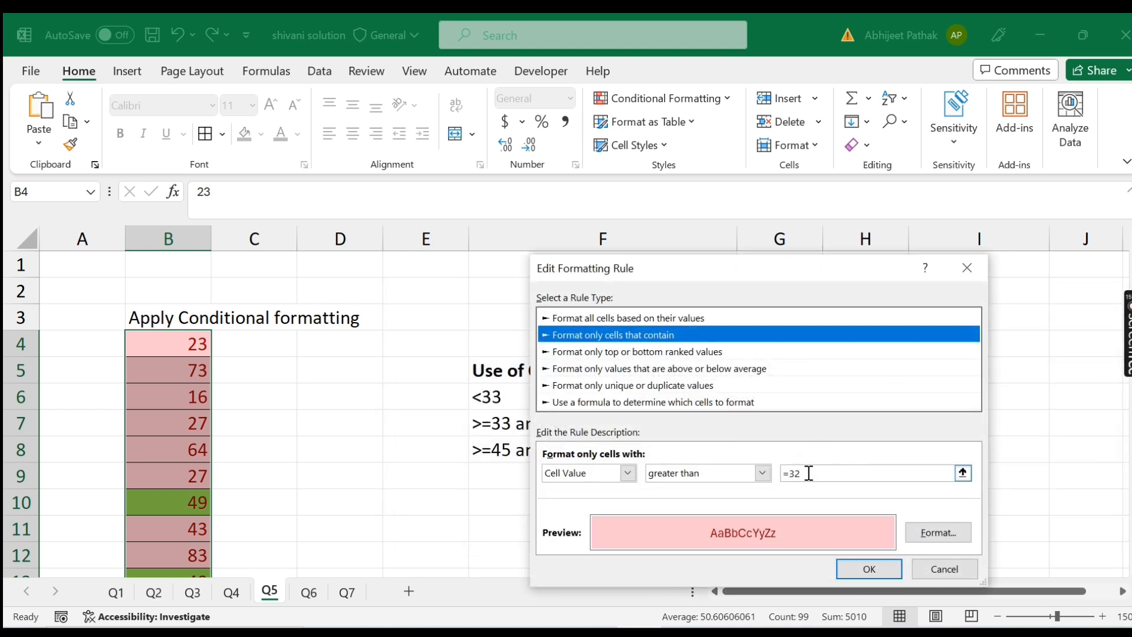
{"action": "left_click_drag", "start_coordinate": [648, 269], "coordinate": [695, 300]}
{"action": "left_click", "coordinate": [989, 565]}
{"action": "left_click", "coordinate": [972, 560]}
{"action": "left_click", "coordinate": [625, 337]}
{"action": "left_click", "coordinate": [607, 336]}
{"action": "left_click", "coordinate": [874, 592]}
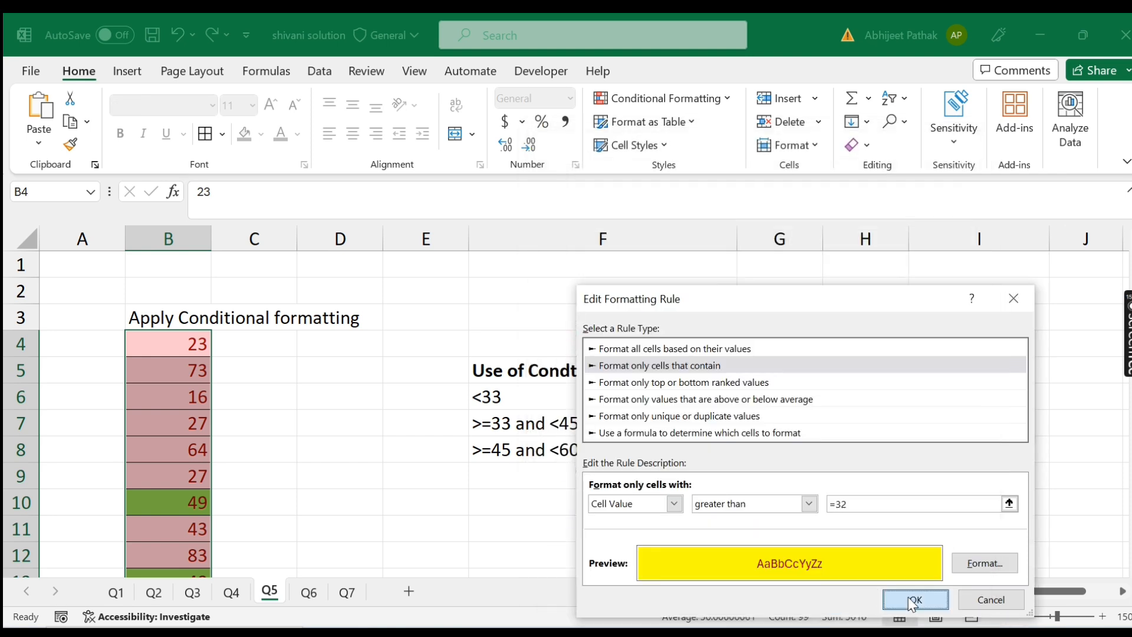
{"action": "left_click", "coordinate": [905, 599]}
{"action": "left_click", "coordinate": [938, 539]}
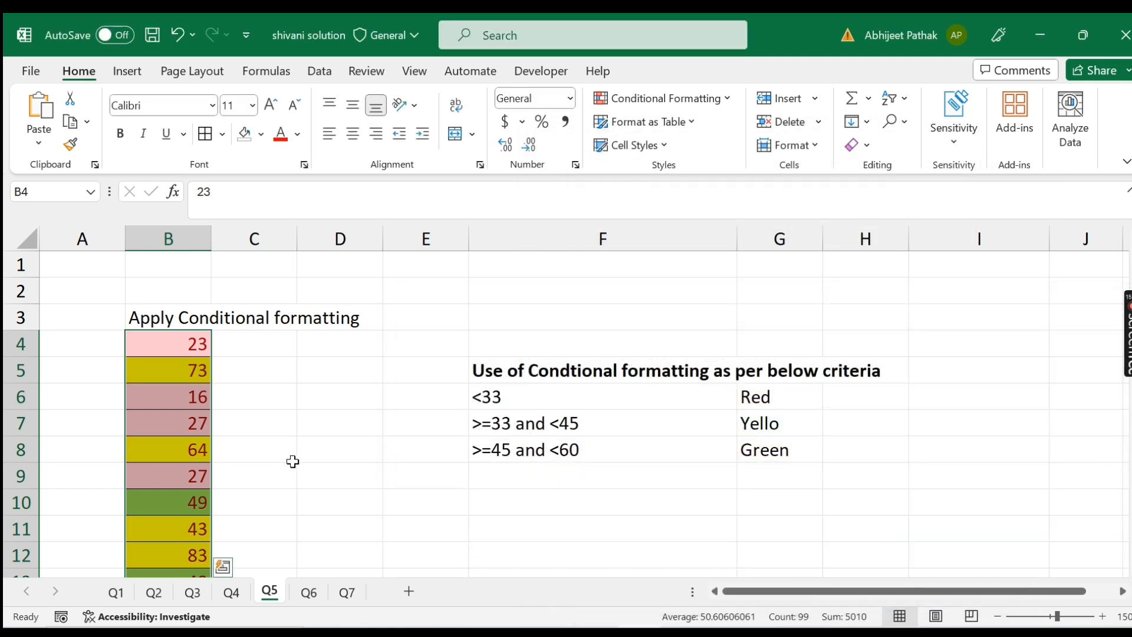
Review the conditions and priority order of the conditional formatting rules on the column B numbers.
{"action": "left_click", "coordinate": [645, 100]}
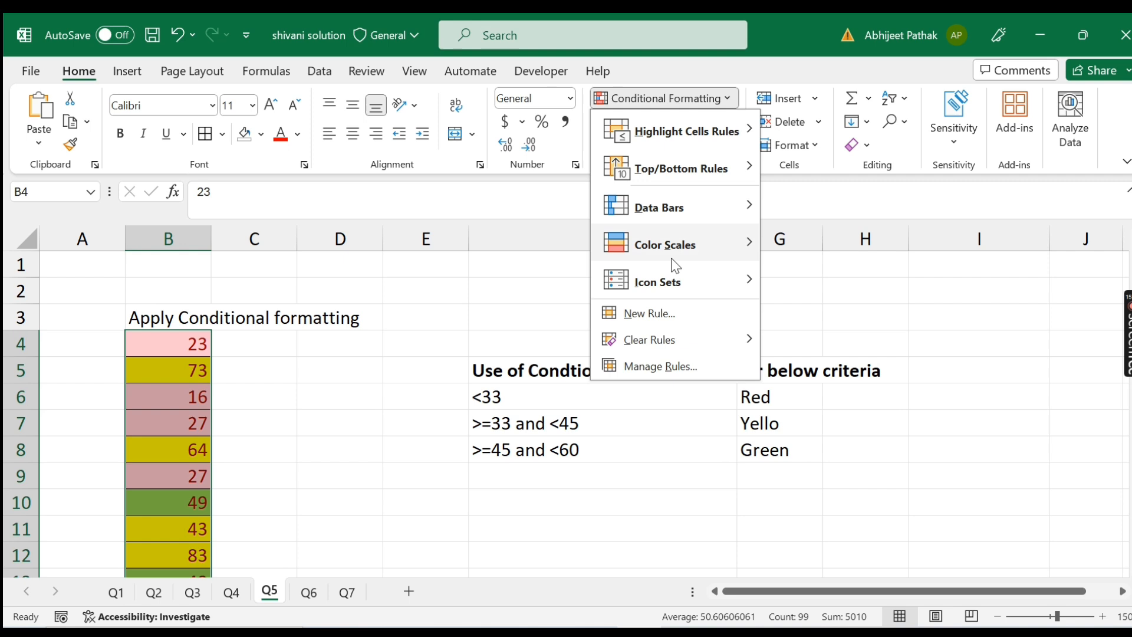
{"action": "left_click", "coordinate": [668, 374]}
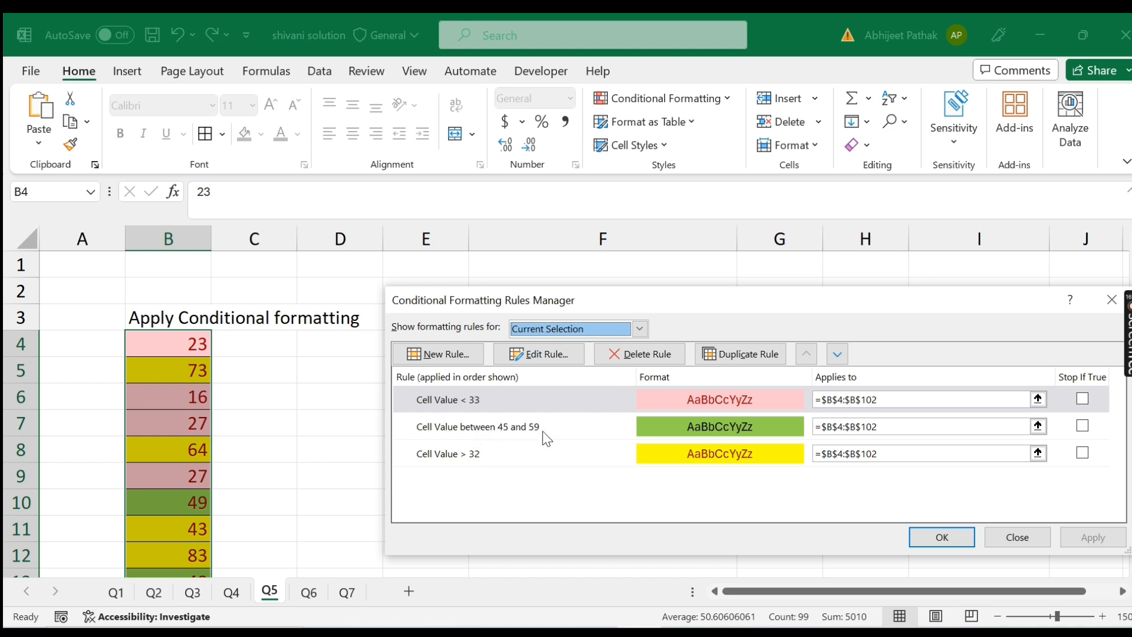
{"action": "left_click", "coordinate": [480, 458]}
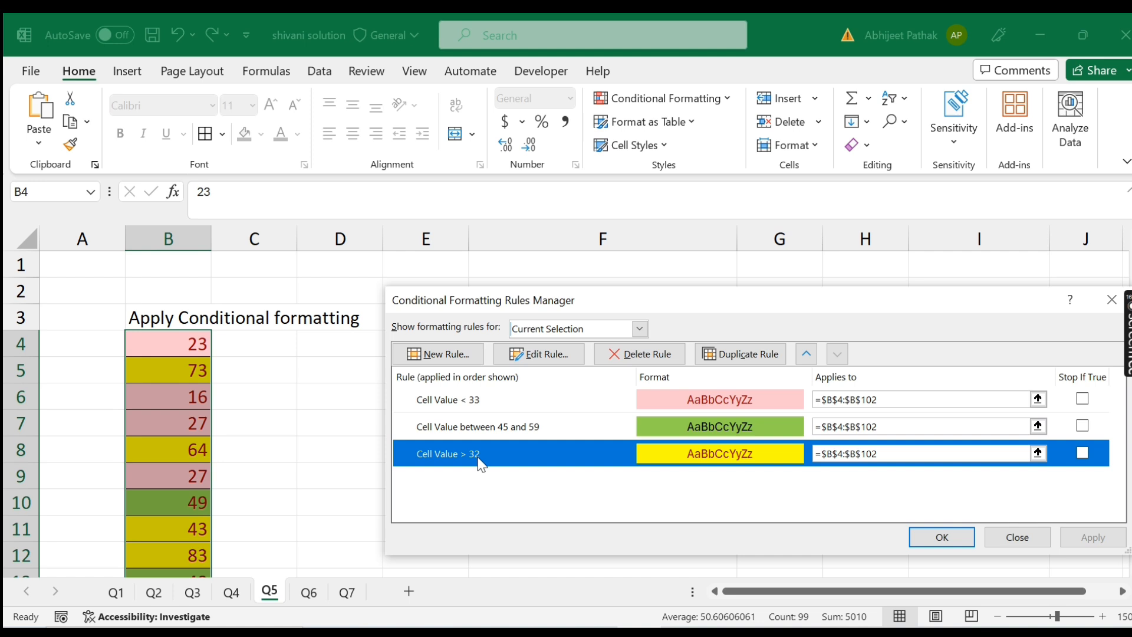
{"action": "left_click", "coordinate": [492, 430]}
{"action": "left_click", "coordinate": [937, 535]}
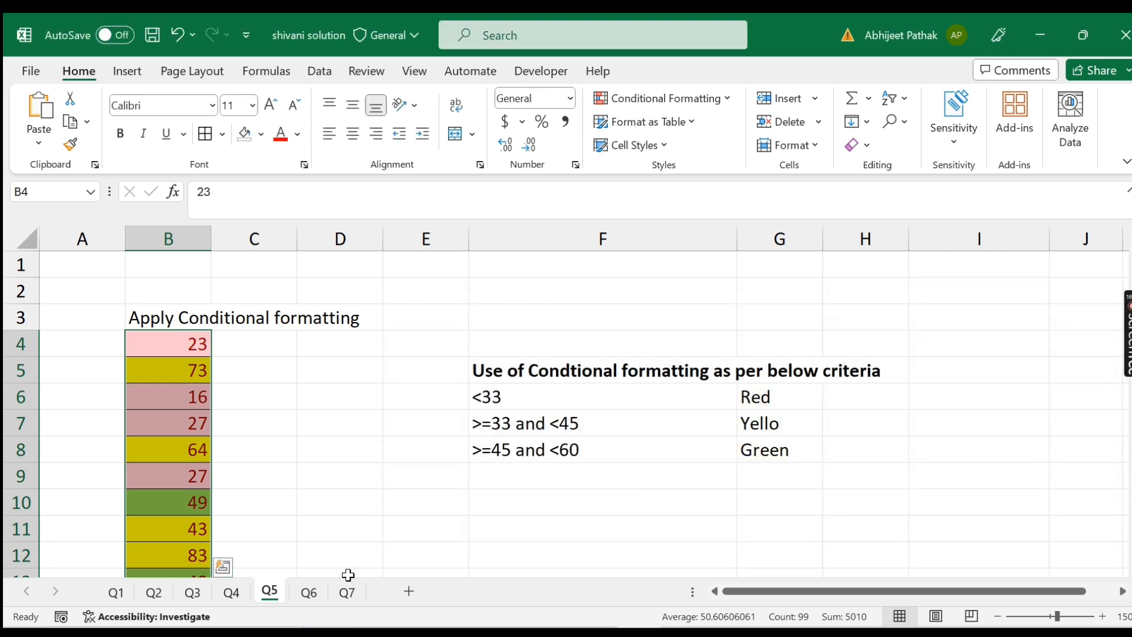
Examine the Q6 sheet's city name question, its left table and the V Lookup and Index & match columns.
{"action": "left_click", "coordinate": [308, 594]}
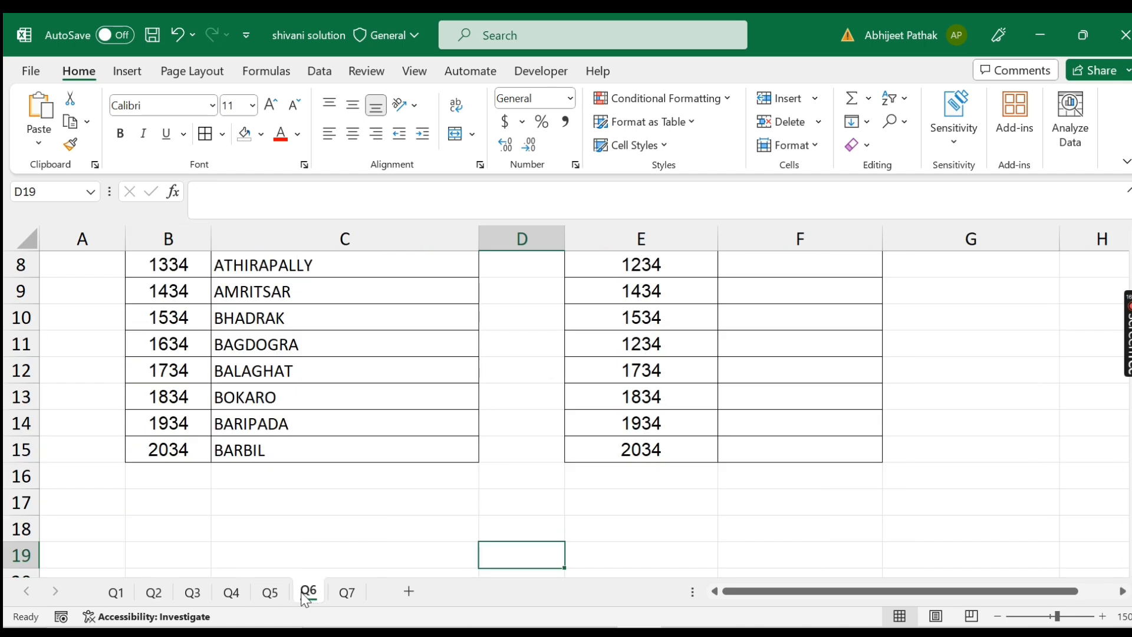
{"action": "scroll", "coordinate": [451, 450], "scroll_direction": "up", "scroll_amount": 3}
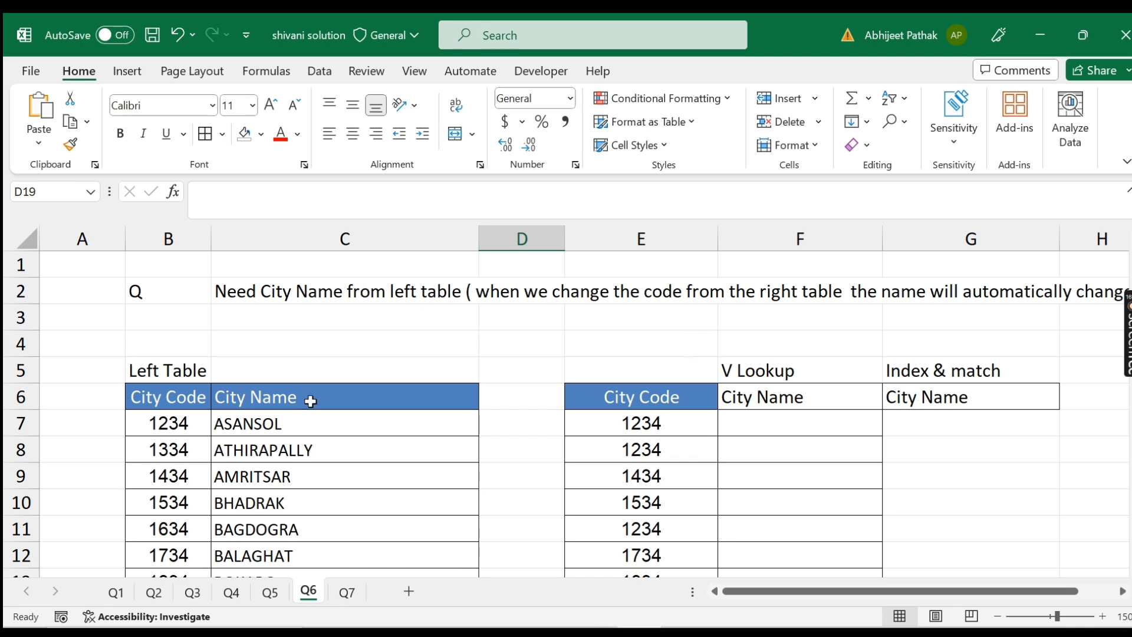
{"action": "left_click", "coordinate": [734, 423]}
{"action": "left_click", "coordinate": [636, 421]}
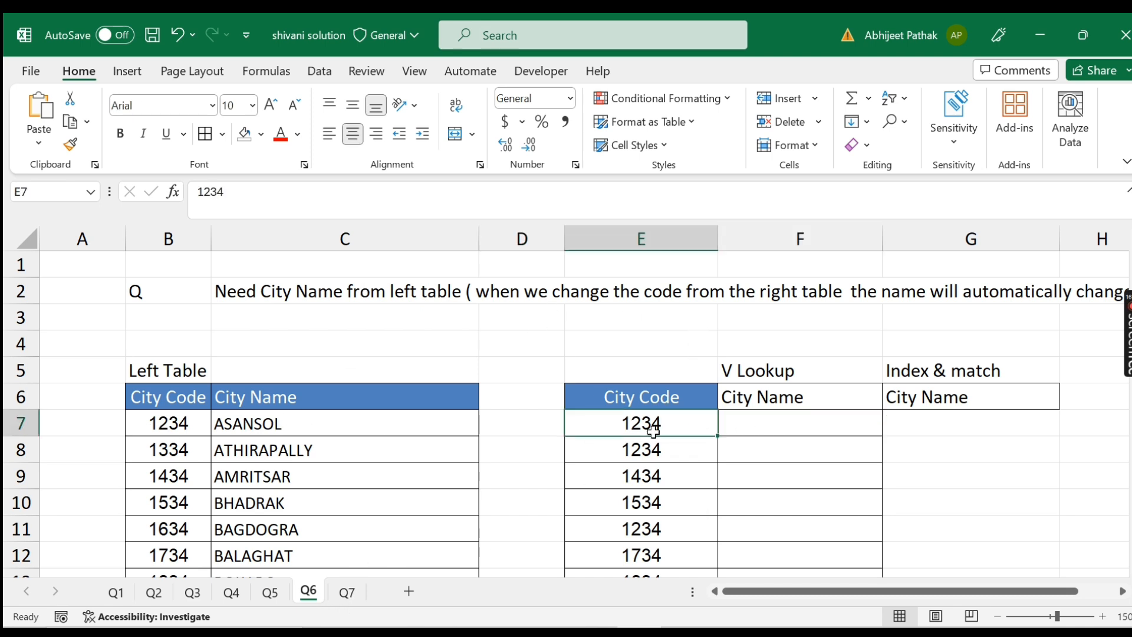
{"action": "left_click", "coordinate": [972, 431]}
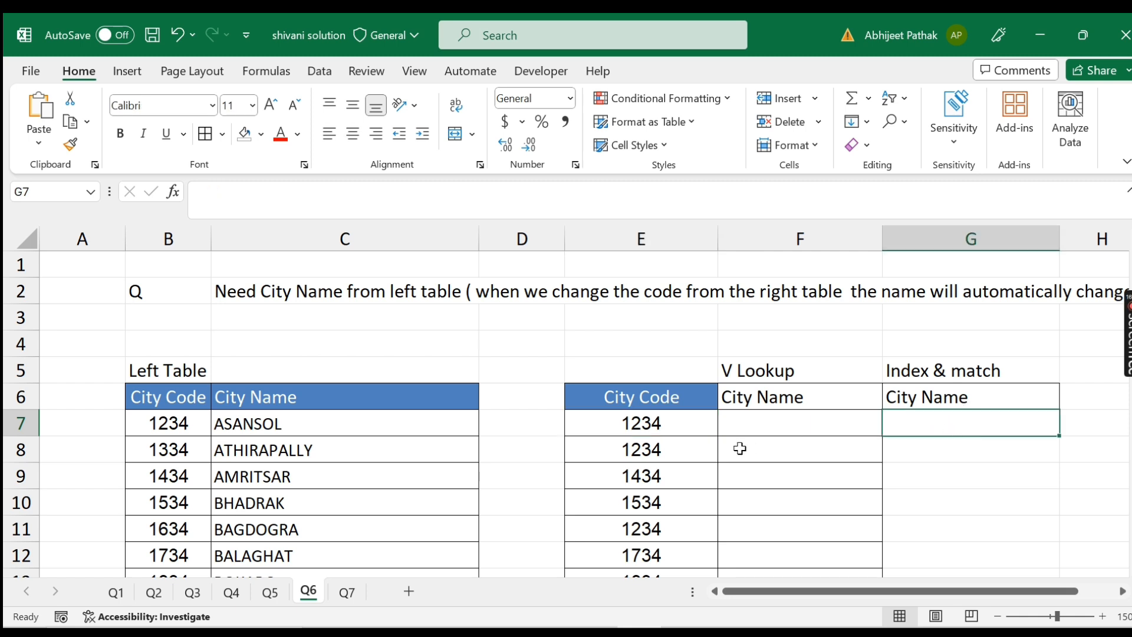
Read the hotel price table and the dropdown question on the Q7 sheet.
{"action": "left_click", "coordinate": [349, 592]}
{"action": "scroll", "coordinate": [413, 472], "scroll_direction": "up", "scroll_amount": 3}
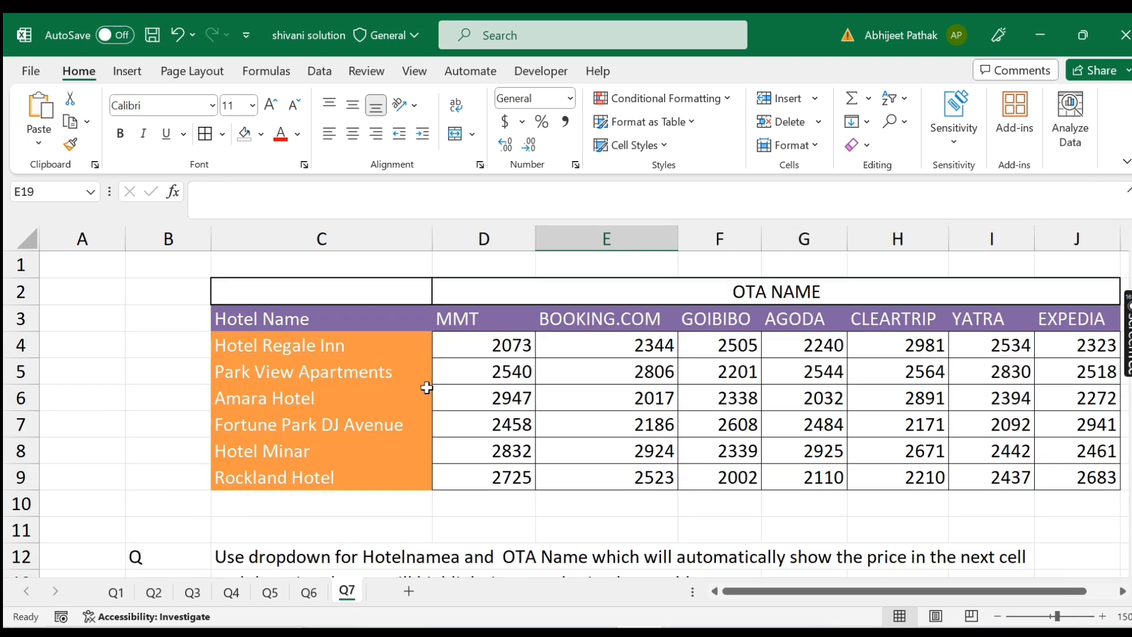
{"action": "scroll", "coordinate": [465, 474], "scroll_direction": "down", "scroll_amount": 3}
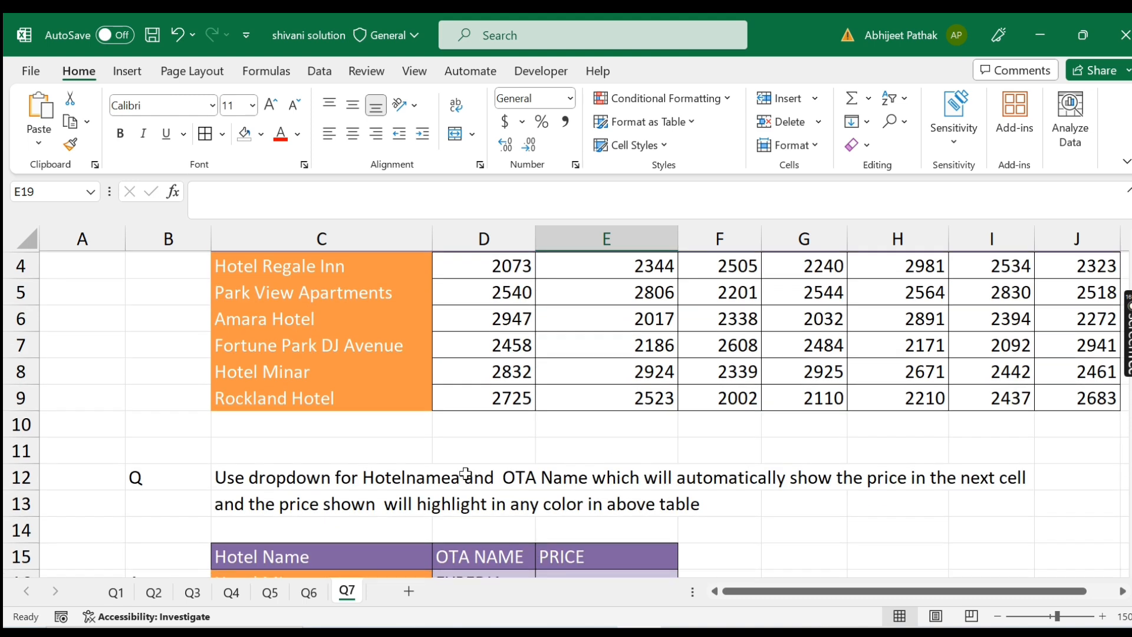
{"action": "scroll", "coordinate": [394, 495], "scroll_direction": "down", "scroll_amount": 3}
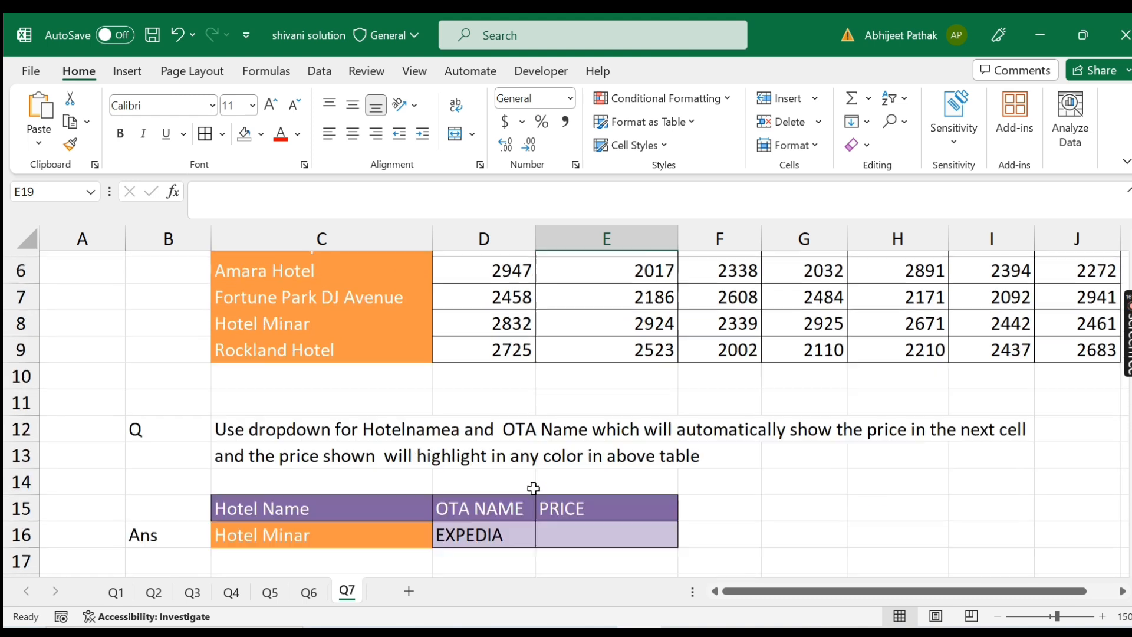
{"action": "scroll", "coordinate": [553, 460], "scroll_direction": "up", "scroll_amount": 6}
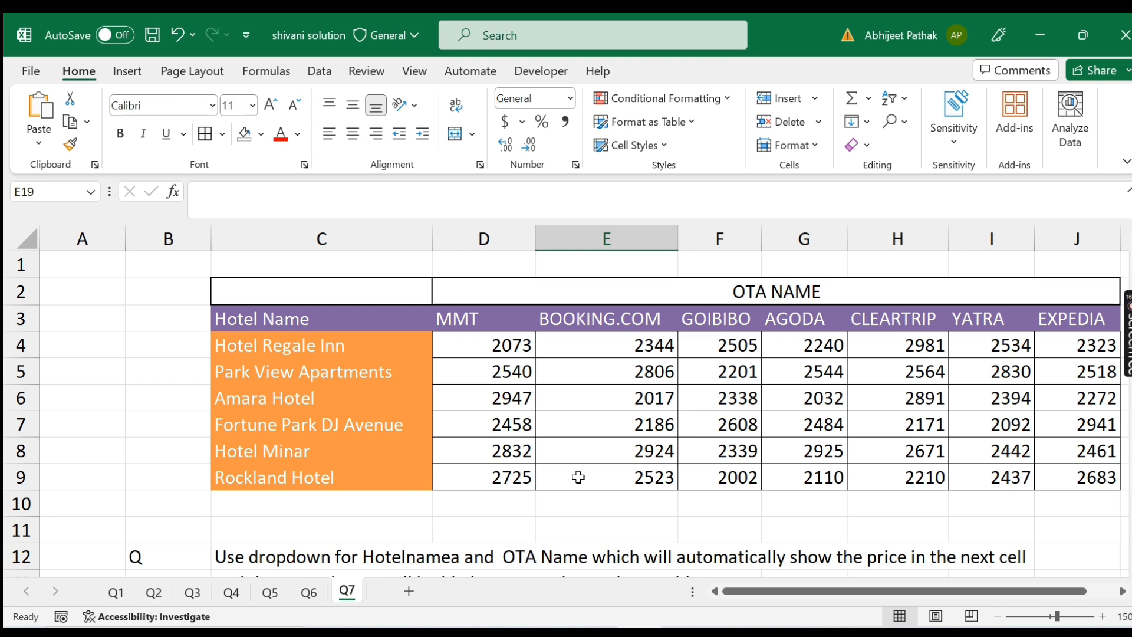
Examine Q7's OTA name headers and the hotel name, OTA name and price cells of the answer row.
{"action": "left_click_drag", "start_coordinate": [497, 318], "coordinate": [1071, 313]}
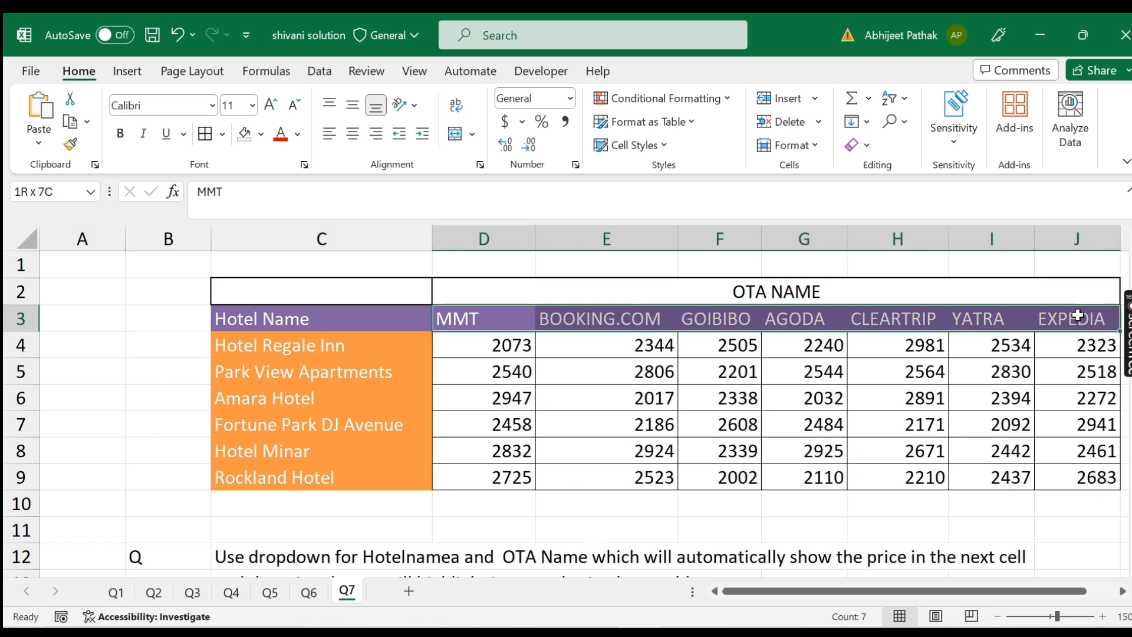
{"action": "scroll", "coordinate": [778, 460], "scroll_direction": "down", "scroll_amount": 3}
{"action": "left_click", "coordinate": [495, 400]}
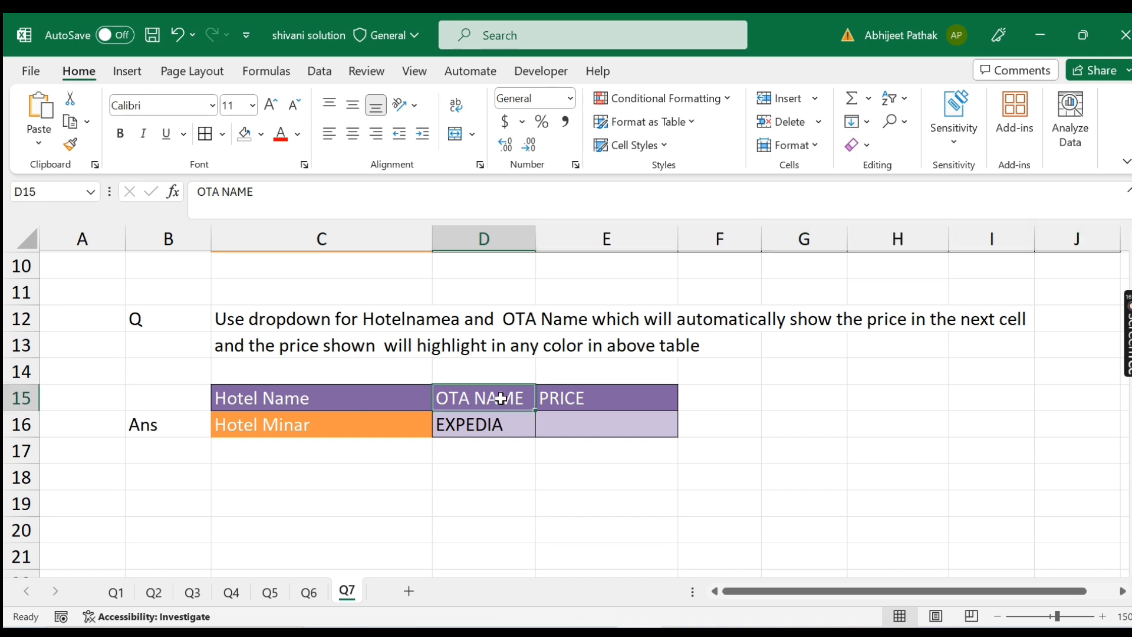
{"action": "left_click", "coordinate": [357, 428]}
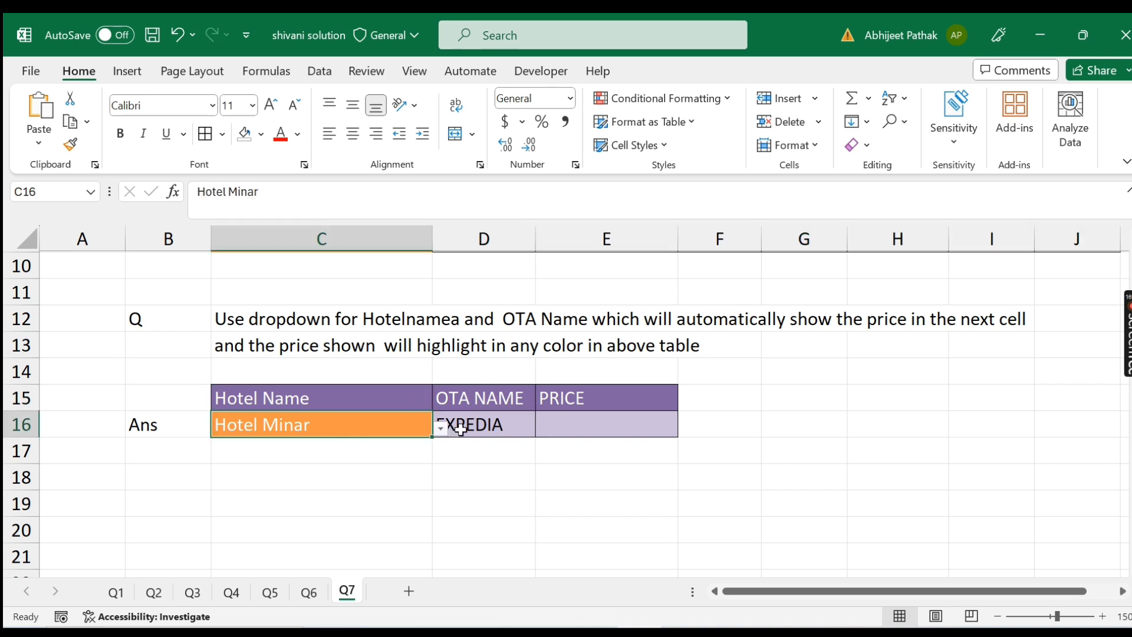
{"action": "left_click", "coordinate": [507, 431]}
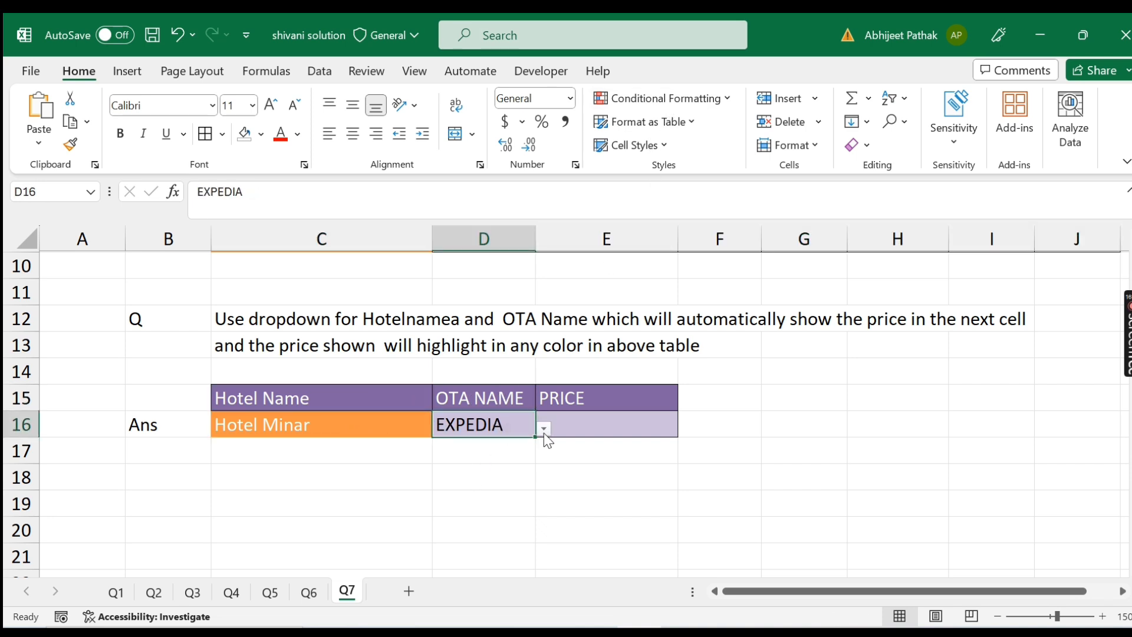
{"action": "scroll", "coordinate": [584, 465], "scroll_direction": "up", "scroll_amount": 2}
{"action": "scroll", "coordinate": [595, 466], "scroll_direction": "down", "scroll_amount": 1}
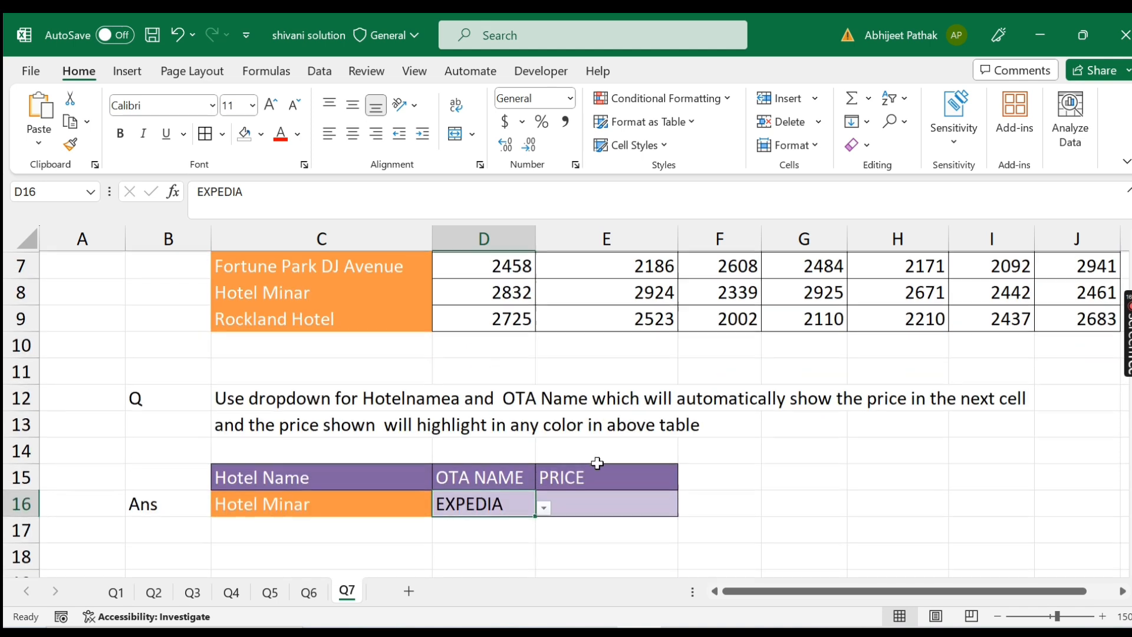
{"action": "left_click", "coordinate": [604, 507]}
{"action": "scroll", "coordinate": [731, 465], "scroll_direction": "up", "scroll_amount": 2}
{"action": "scroll", "coordinate": [764, 418], "scroll_direction": "down", "scroll_amount": 2}
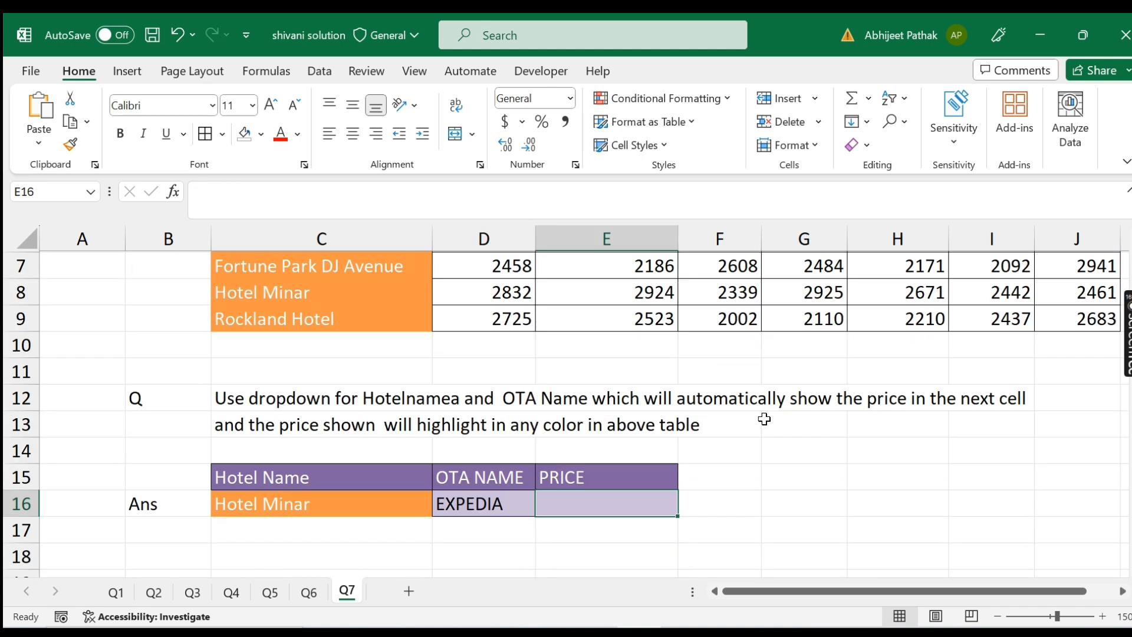
{"action": "type", "text": "="}
{"action": "left_click", "coordinate": [345, 501]}
{"action": "key", "text": "Escape"}
Start an INDEX formula in the answer row's price cell with the table C3:J9 as its array.
{"action": "type", "text": "=inde"}
{"action": "key", "text": "Tab"}
{"action": "scroll", "coordinate": [607, 502], "scroll_direction": "up", "scroll_amount": 2}
{"action": "left_click_drag", "start_coordinate": [323, 332], "coordinate": [603, 481]}
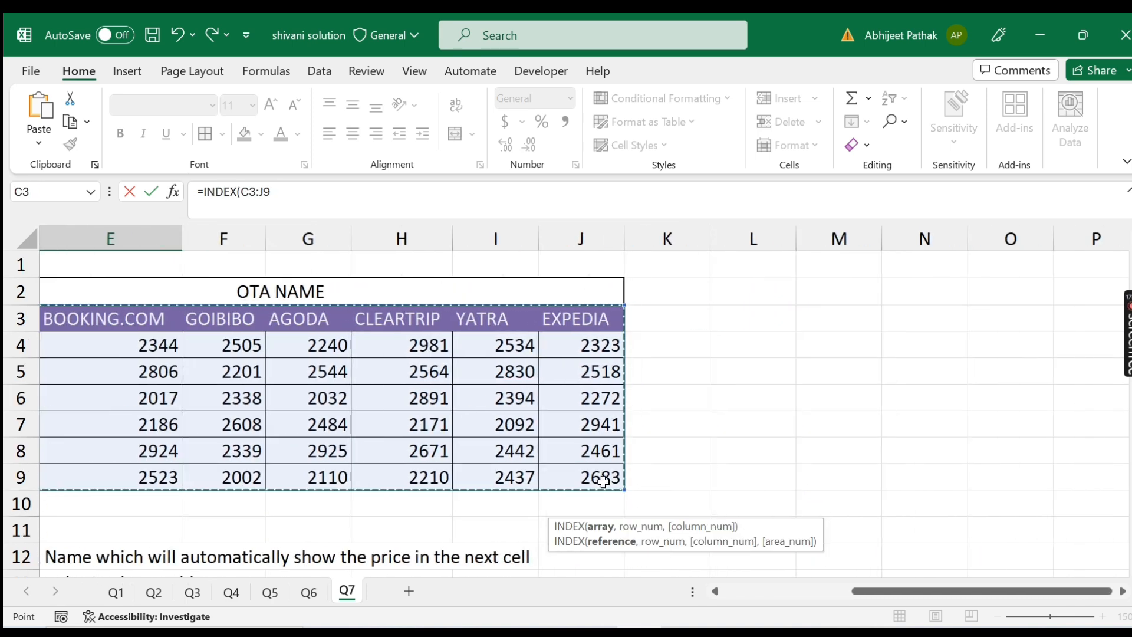
{"action": "left_click_drag", "start_coordinate": [860, 591], "coordinate": [734, 594]}
{"action": "type", "text": ","}
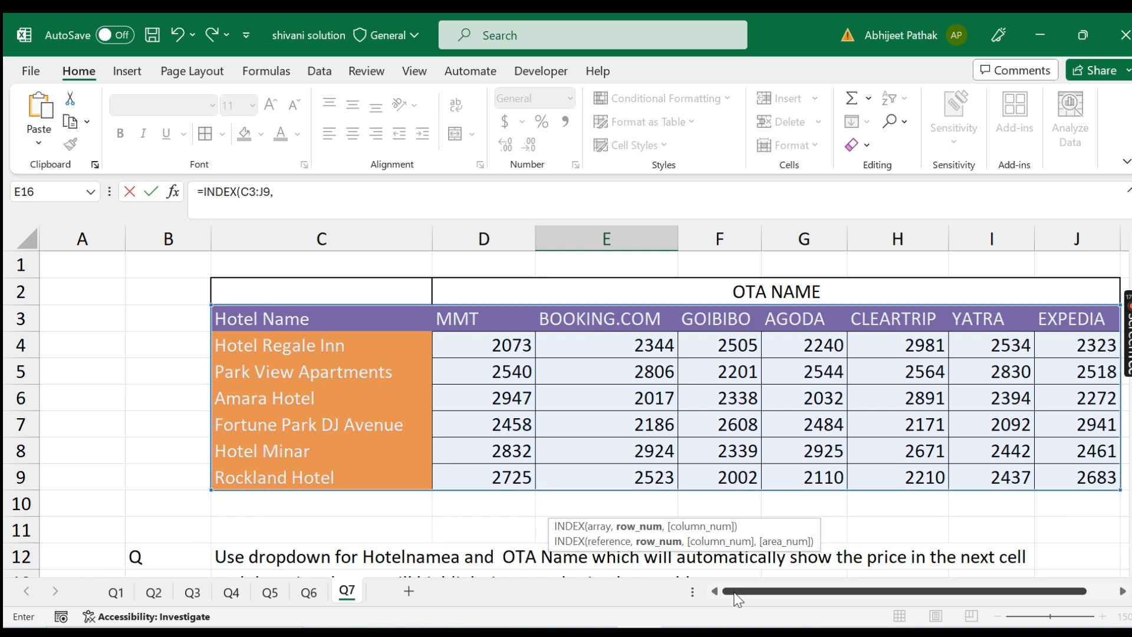
Add a MATCH of hotel name C16 in C3:C9 with exact match 0 as the INDEX row number.
{"action": "type", "text": "ma"}
{"action": "key", "text": "Tab"}
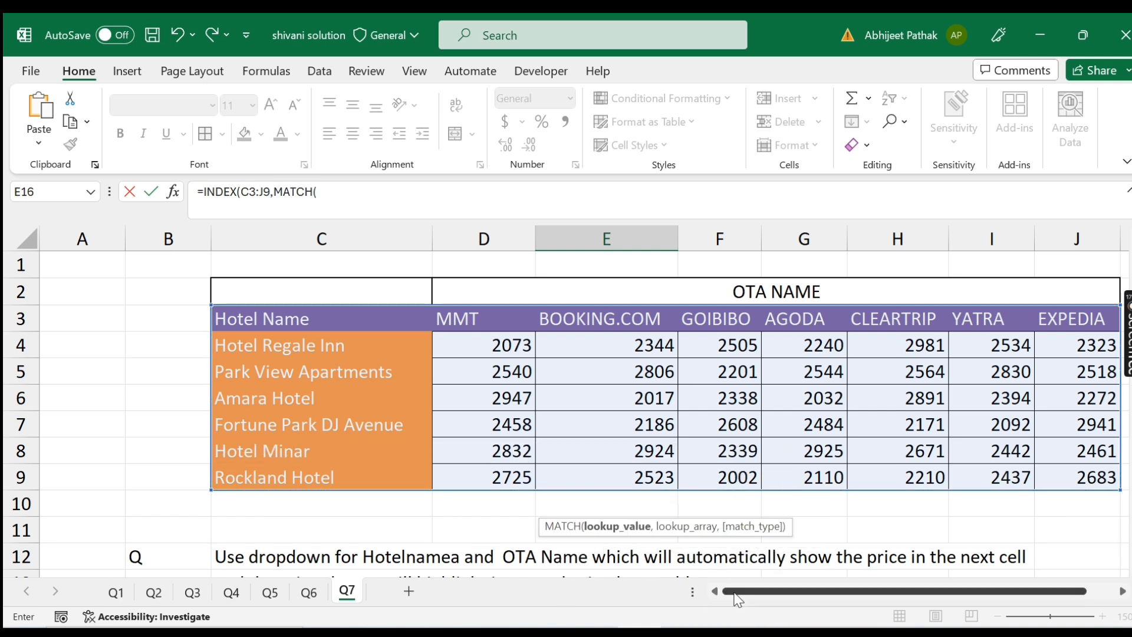
{"action": "scroll", "coordinate": [317, 497], "scroll_direction": "down", "scroll_amount": 2}
{"action": "scroll", "coordinate": [317, 497], "scroll_direction": "down", "scroll_amount": 1}
{"action": "left_click", "coordinate": [298, 430]}
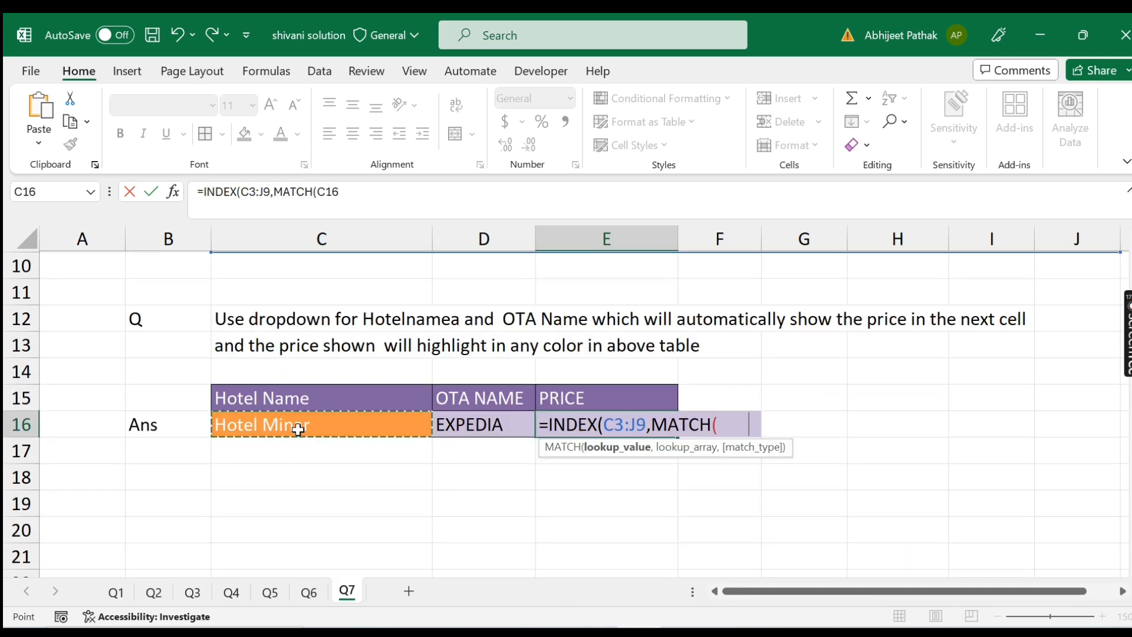
{"action": "type", "text": ","}
{"action": "scroll", "coordinate": [298, 430], "scroll_direction": "up", "scroll_amount": 3}
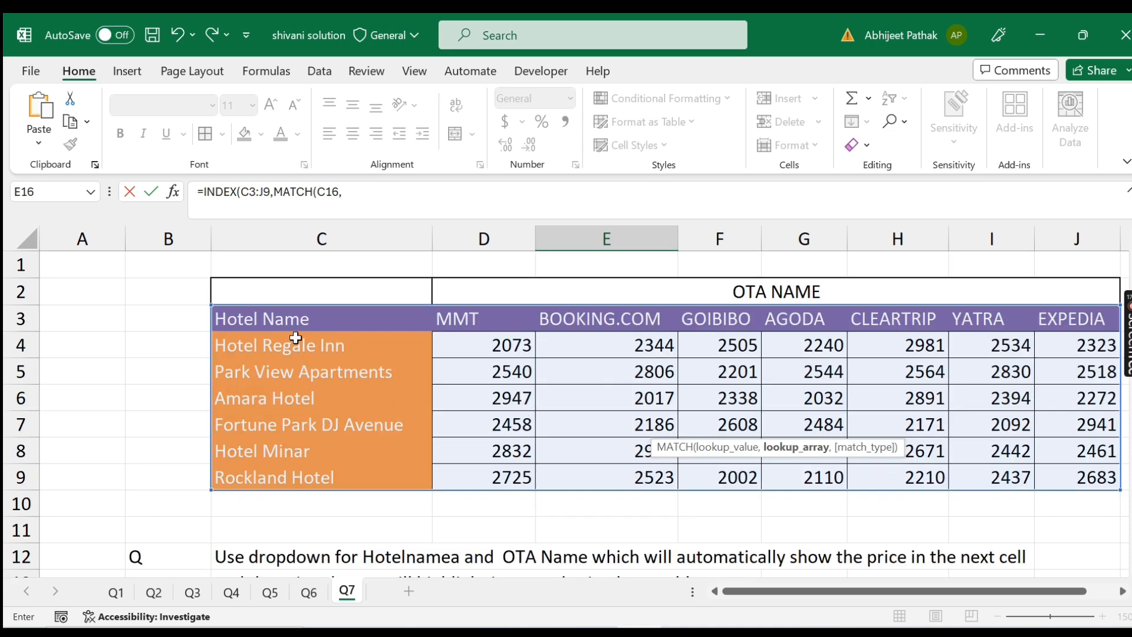
{"action": "left_click_drag", "start_coordinate": [295, 317], "coordinate": [295, 477]}
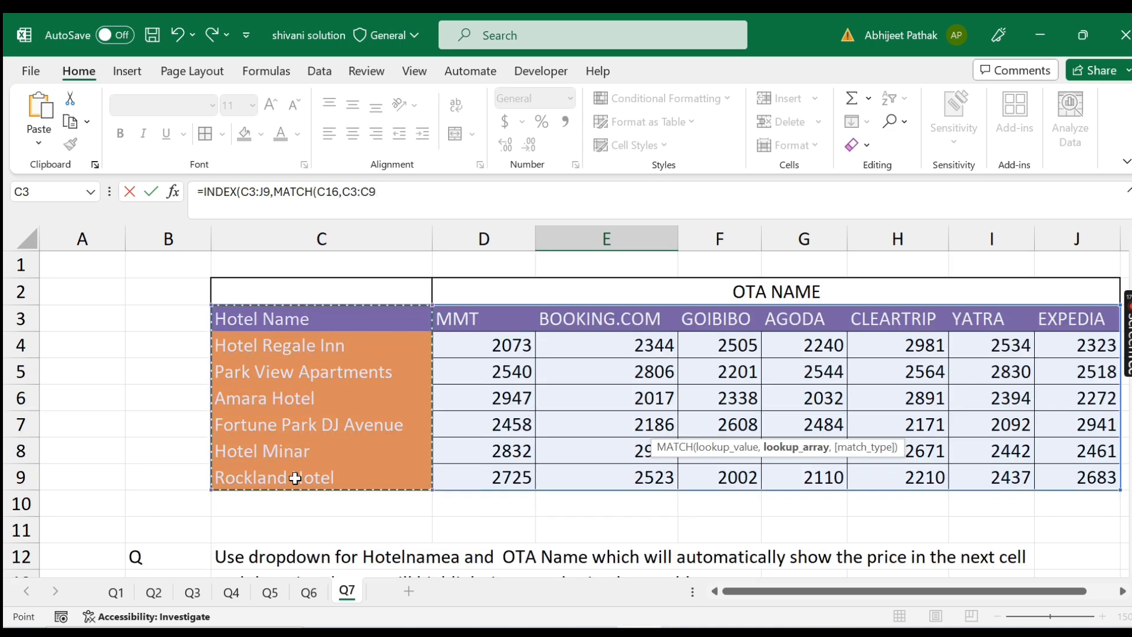
{"action": "type", "text": ",0),"}
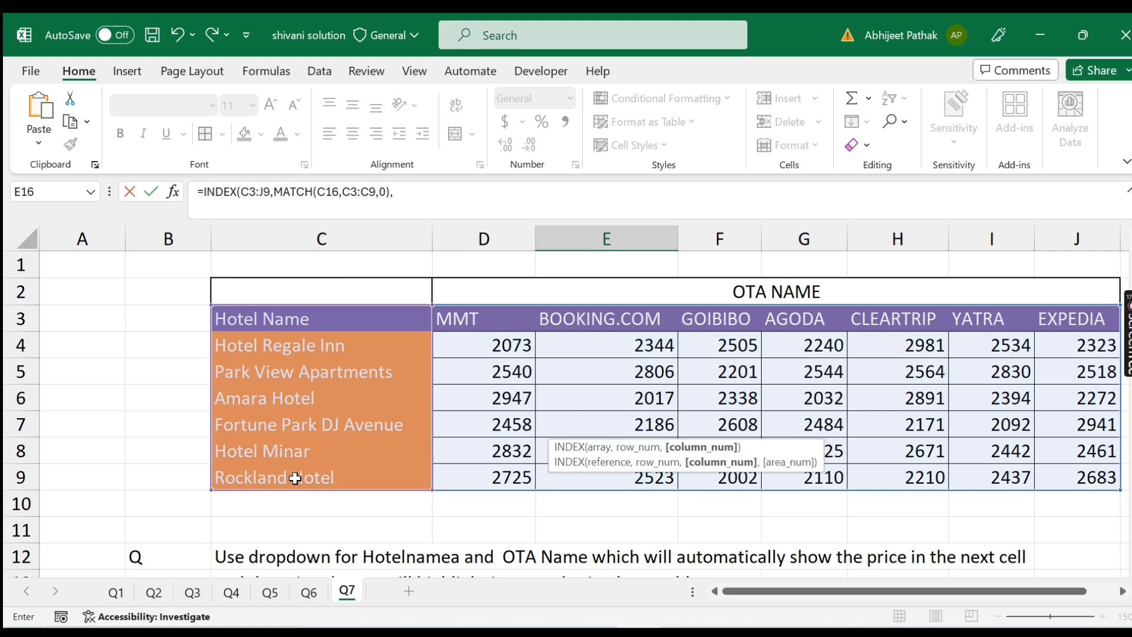
Complete the INDEX formula with MATCH(D16,D3:J3,0) as the column number and enter it in E16.
{"action": "scroll", "coordinate": [367, 322], "scroll_direction": "down", "scroll_amount": 2}
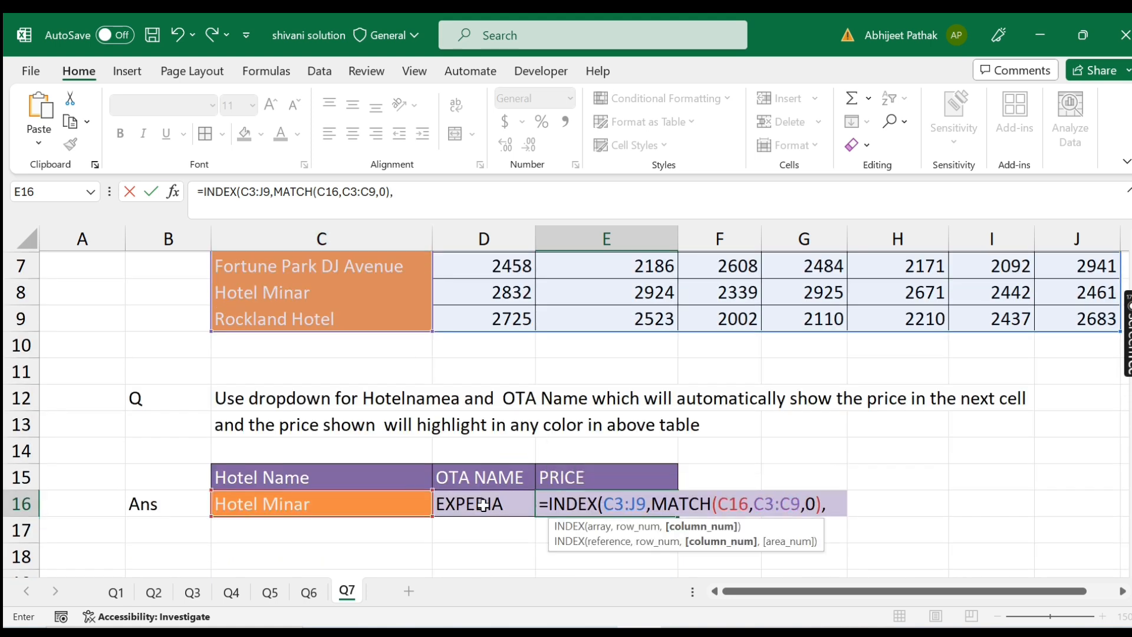
{"action": "scroll", "coordinate": [483, 505], "scroll_direction": "up", "scroll_amount": 2}
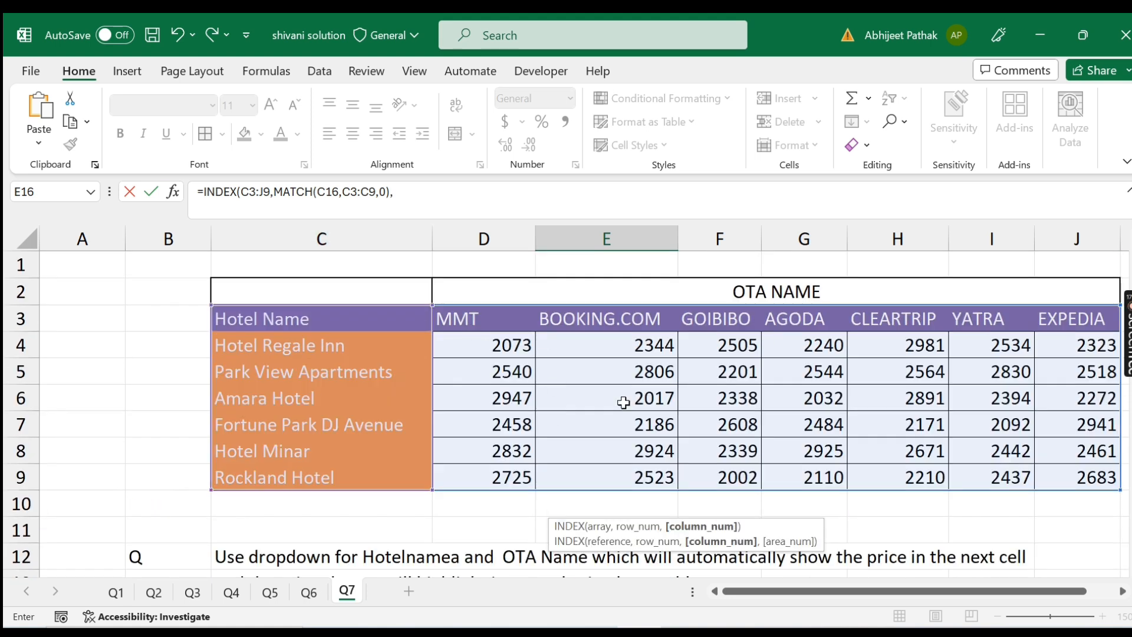
{"action": "scroll", "coordinate": [443, 503], "scroll_direction": "down", "scroll_amount": 3}
{"action": "type", "text": "match"}
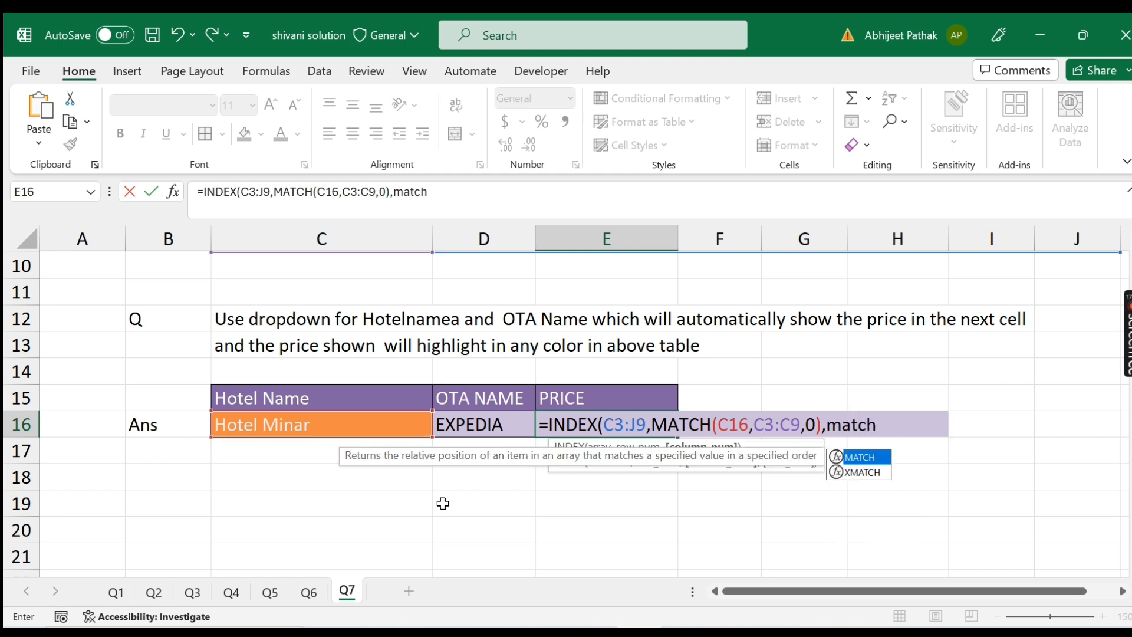
{"action": "key", "text": "Tab"}
{"action": "left_click", "coordinate": [489, 433]}
{"action": "type", "text": ","}
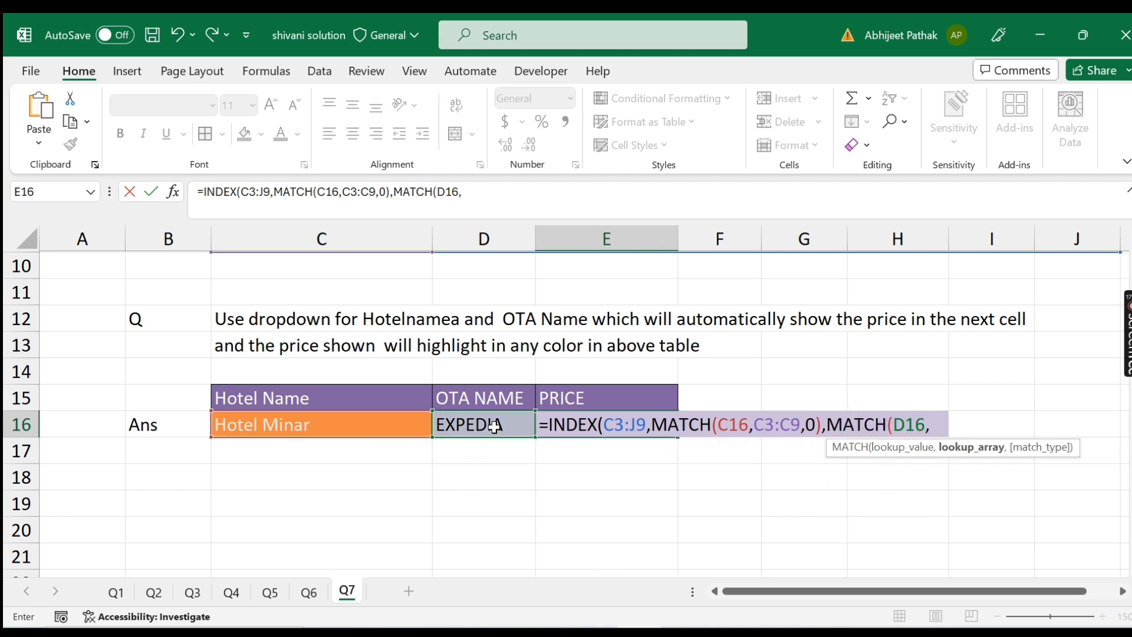
{"action": "scroll", "coordinate": [489, 434], "scroll_direction": "up", "scroll_amount": 3}
{"action": "left_click", "coordinate": [508, 321]}
{"action": "left_click_drag", "start_coordinate": [508, 322], "coordinate": [580, 322]}
{"action": "type", "text": ",0"}
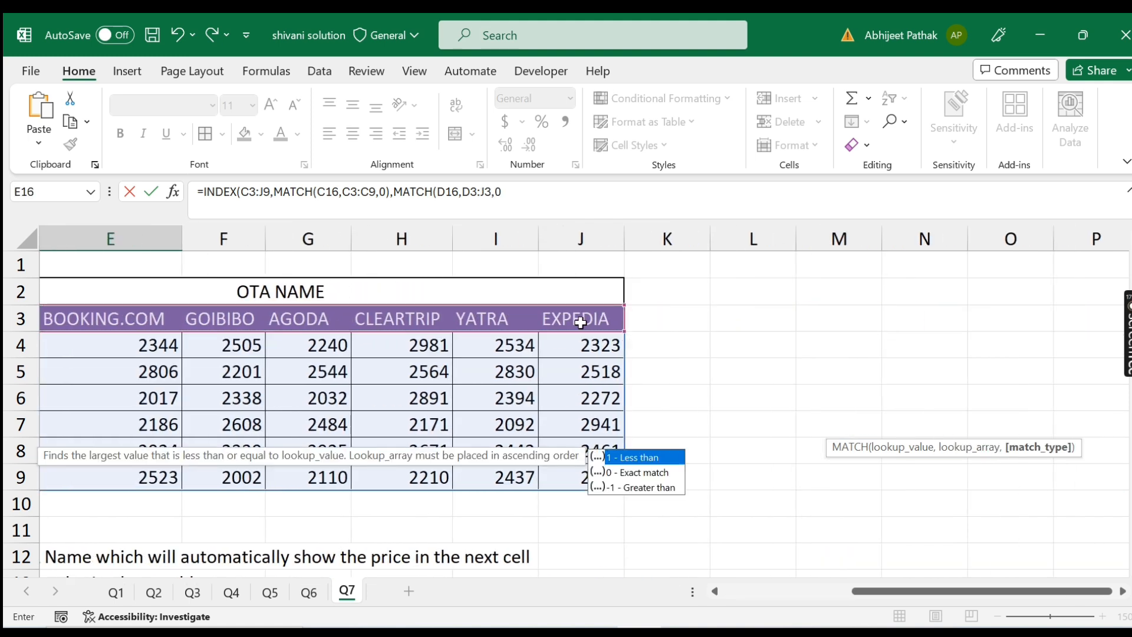
{"action": "type", "text": ")"}
{"action": "key", "text": "Return"}
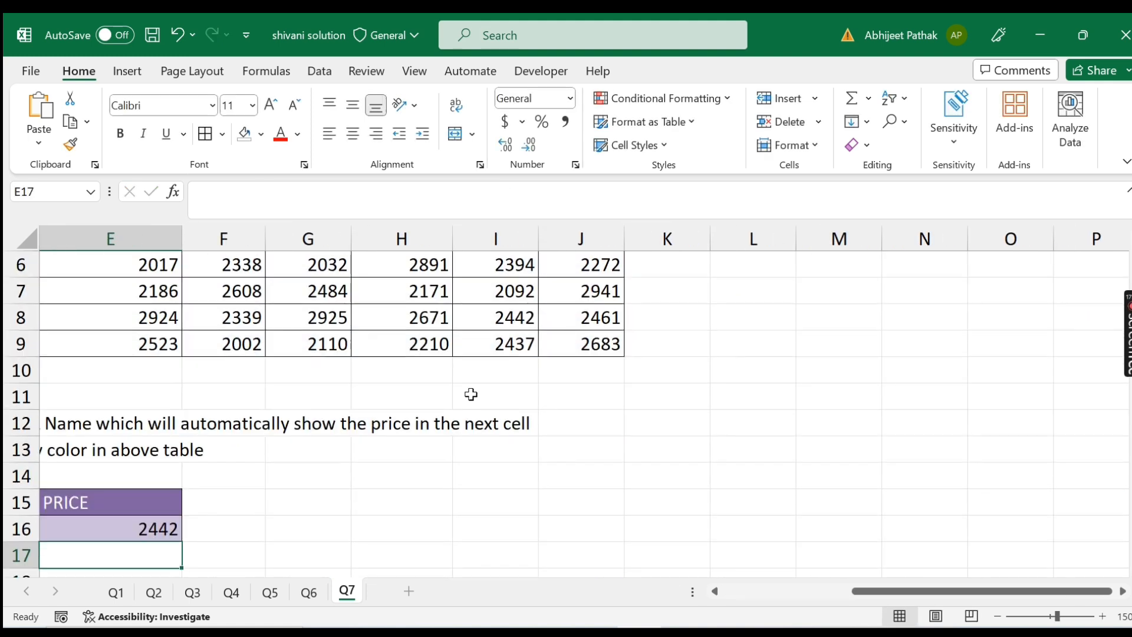
Choose Fortune Park DJ Avenue as the hotel name and GOIBIBO as the OTA name in the answer row.
{"action": "left_click_drag", "start_coordinate": [993, 590], "coordinate": [722, 602]}
{"action": "left_click", "coordinate": [341, 527]}
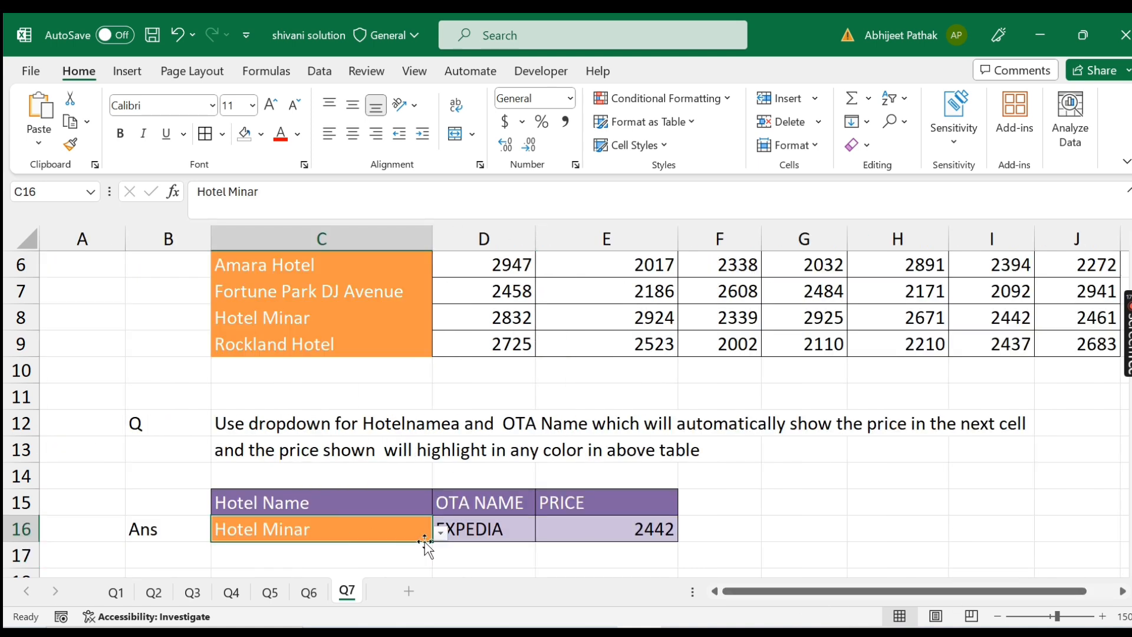
{"action": "left_click", "coordinate": [441, 533]}
{"action": "left_click", "coordinate": [274, 479]}
{"action": "left_click", "coordinate": [498, 533]}
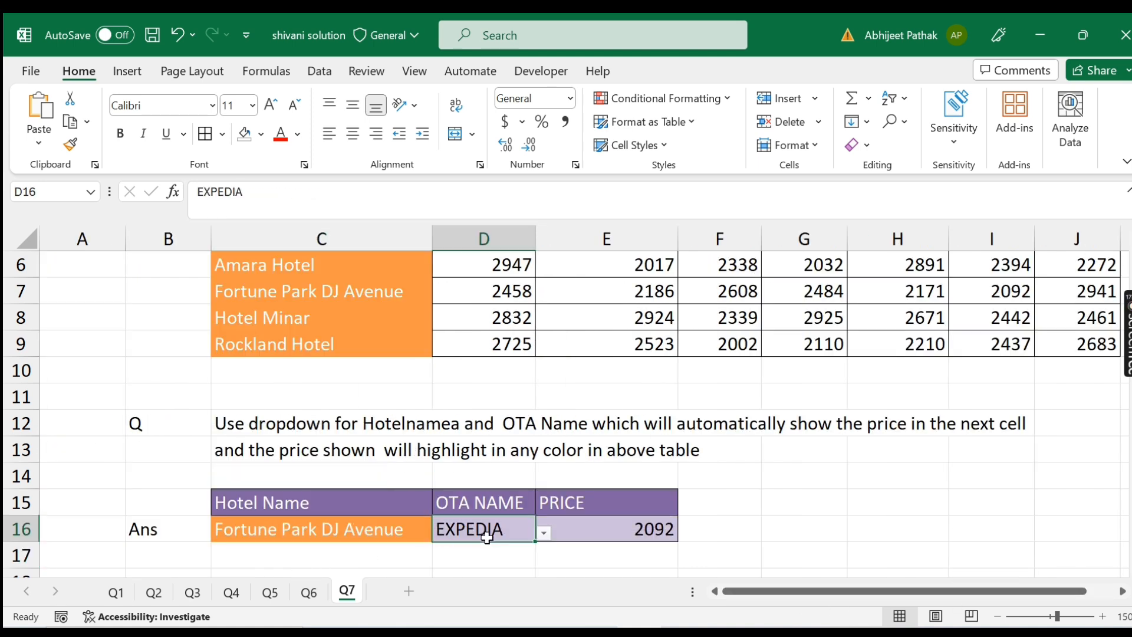
{"action": "left_click", "coordinate": [543, 533]}
{"action": "left_click", "coordinate": [481, 448]}
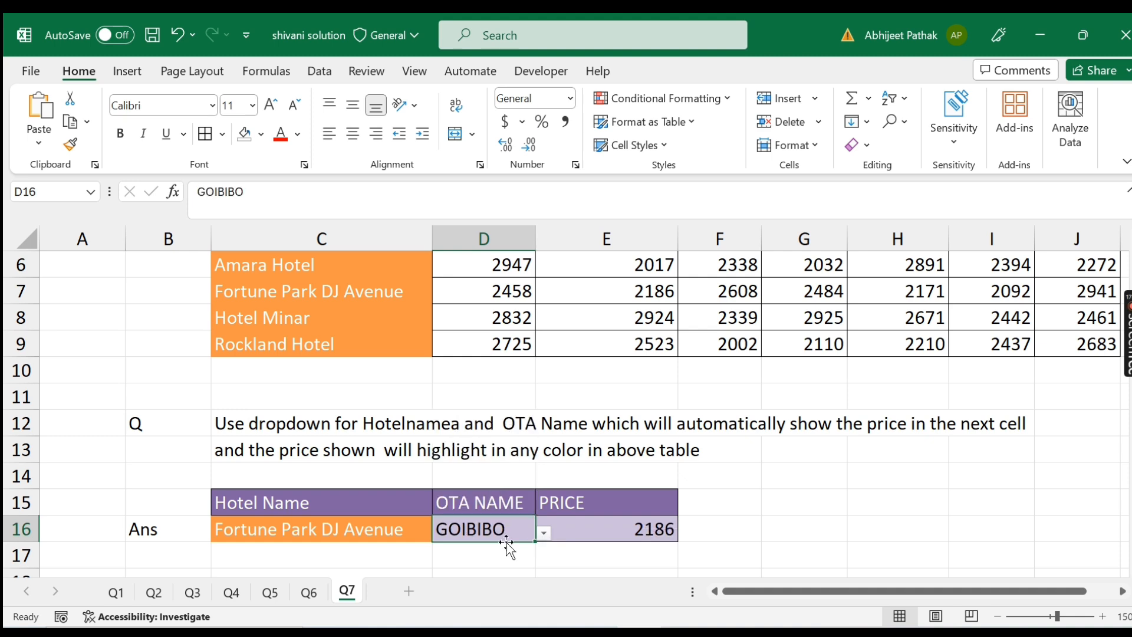
Compare the price formula's result in E16 with Fortune Park DJ Avenue's GOIBIBO price in the table.
{"action": "left_click", "coordinate": [650, 533]}
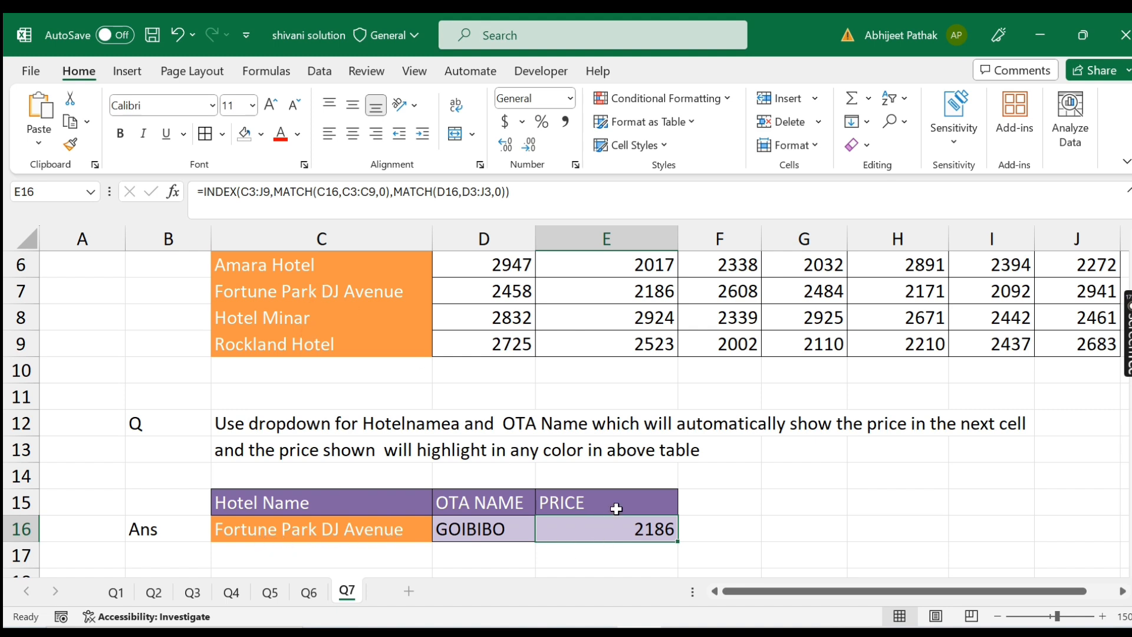
{"action": "scroll", "coordinate": [472, 542], "scroll_direction": "up", "scroll_amount": 2}
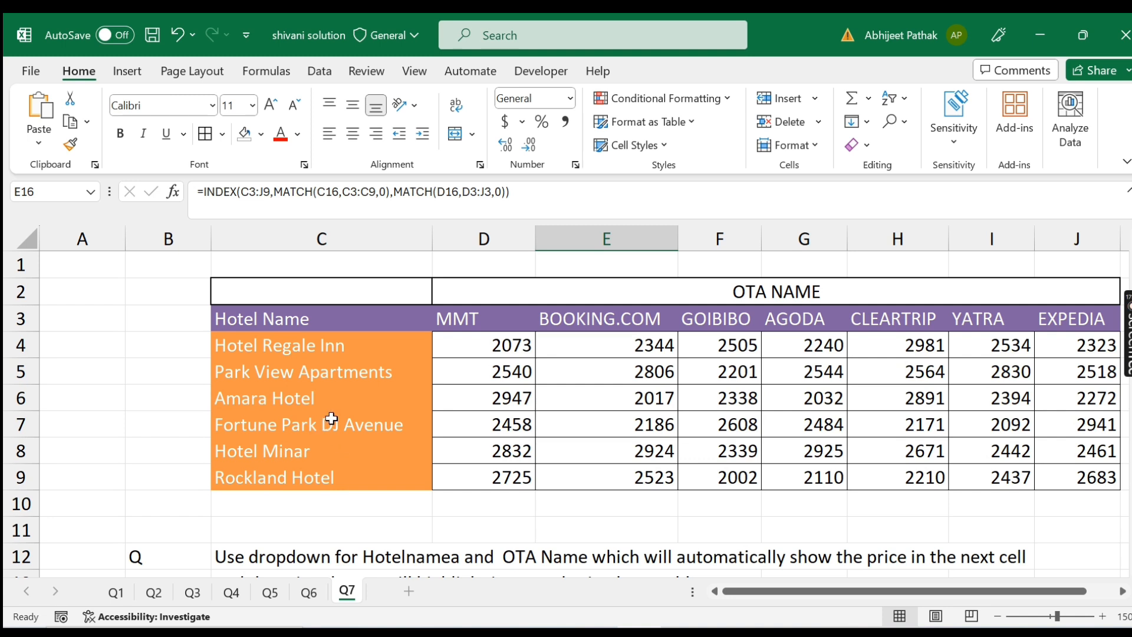
{"action": "left_click", "coordinate": [329, 420]}
{"action": "left_click", "coordinate": [726, 424]}
{"action": "scroll", "coordinate": [731, 448], "scroll_direction": "down", "scroll_amount": 3}
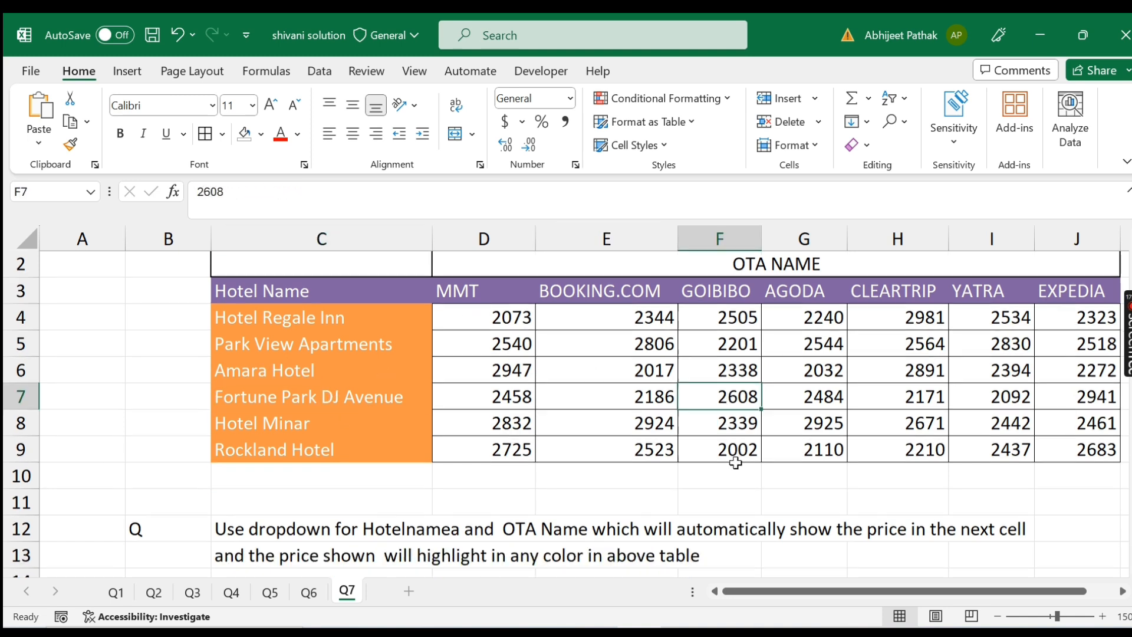
{"action": "scroll", "coordinate": [619, 430], "scroll_direction": "up", "scroll_amount": 3}
{"action": "left_click", "coordinate": [333, 429]}
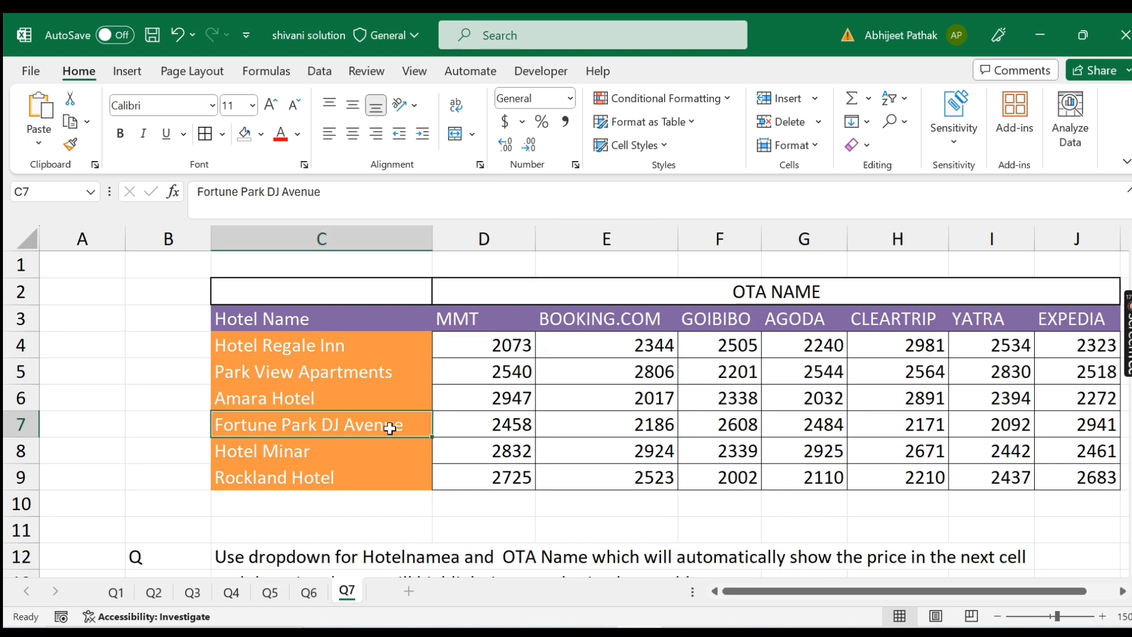
{"action": "left_click", "coordinate": [744, 431]}
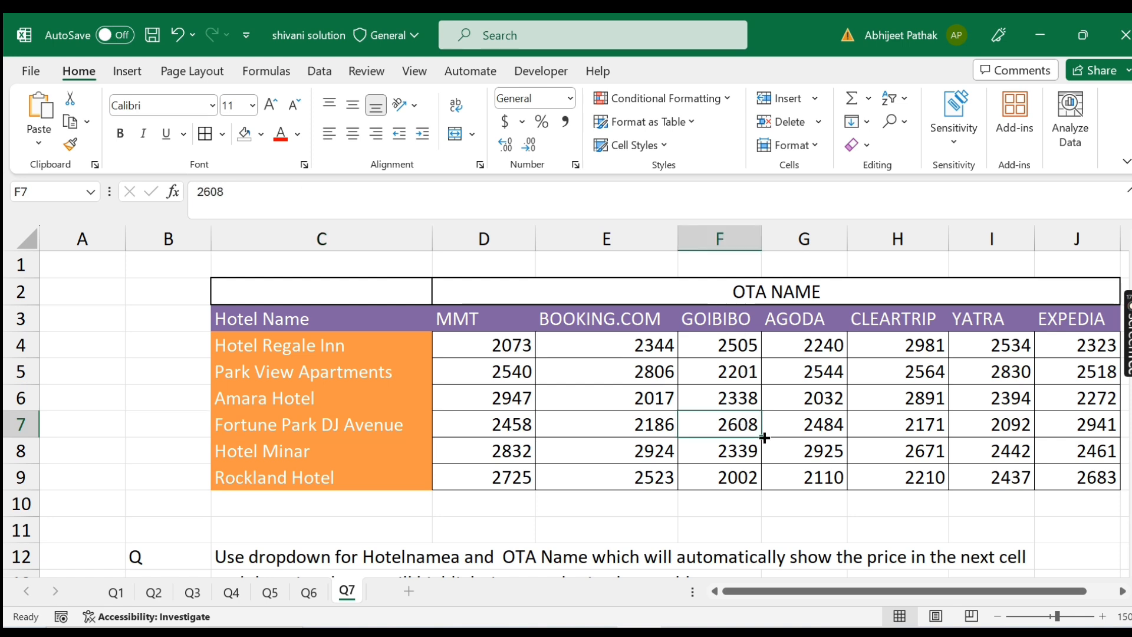
{"action": "scroll", "coordinate": [758, 451], "scroll_direction": "down", "scroll_amount": 3}
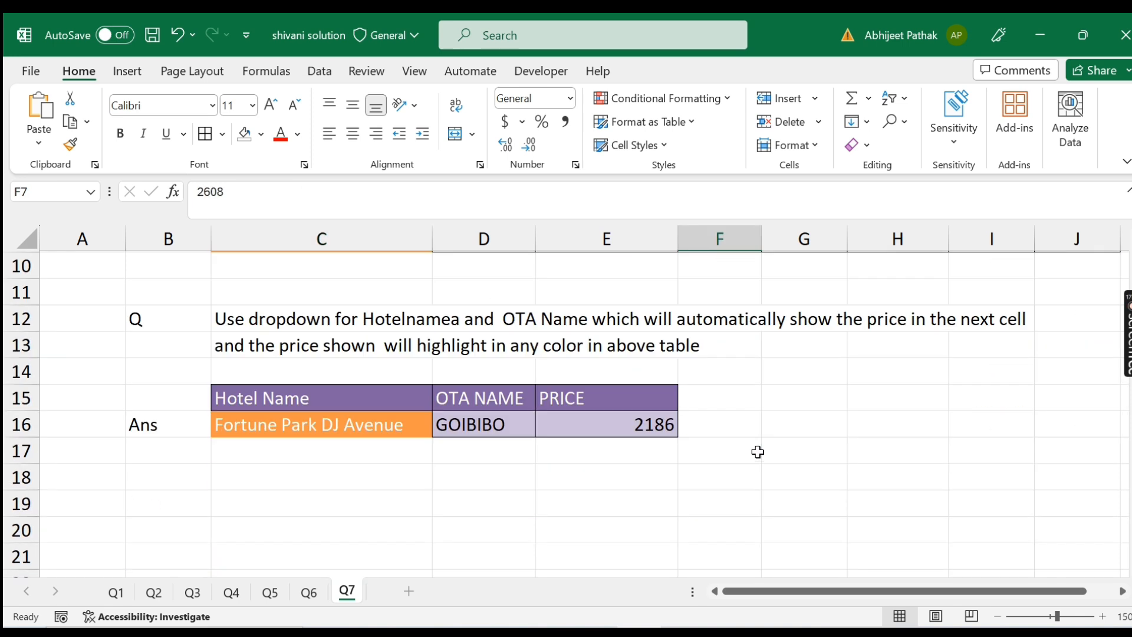
{"action": "left_click", "coordinate": [658, 430]}
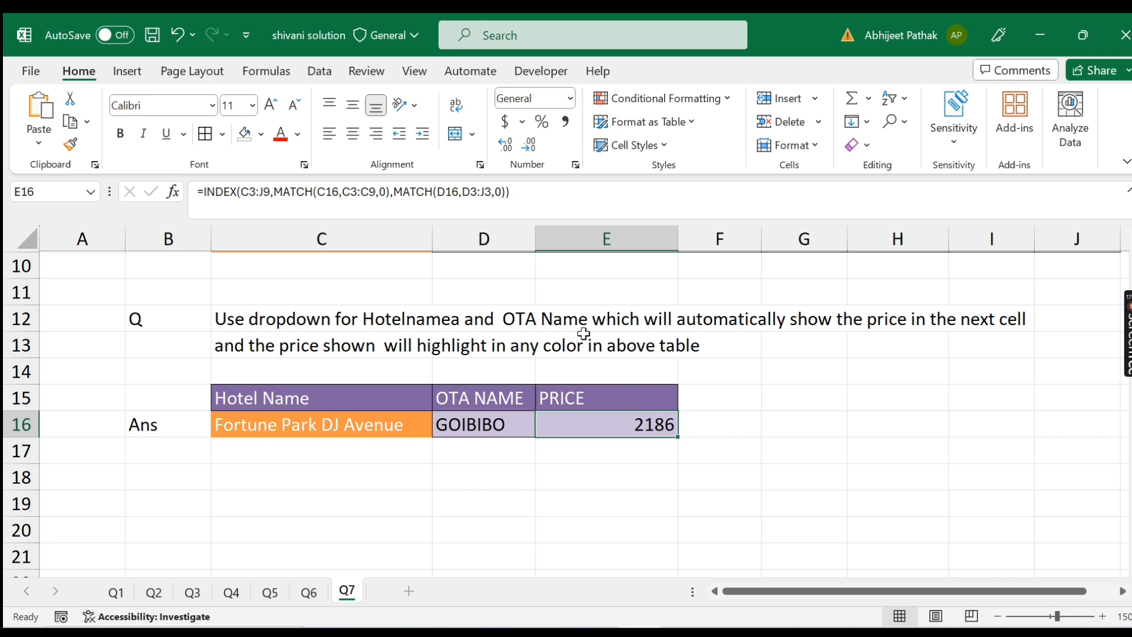
{"action": "scroll", "coordinate": [529, 323], "scroll_direction": "up", "scroll_amount": 2}
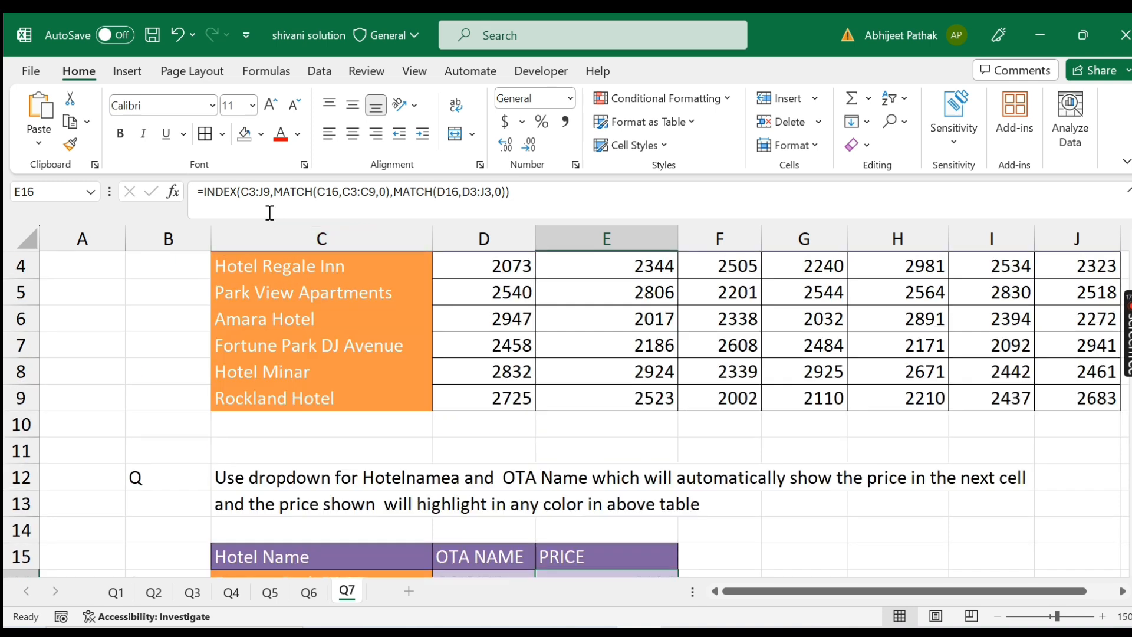
{"action": "scroll", "coordinate": [292, 279], "scroll_direction": "up", "scroll_amount": 1}
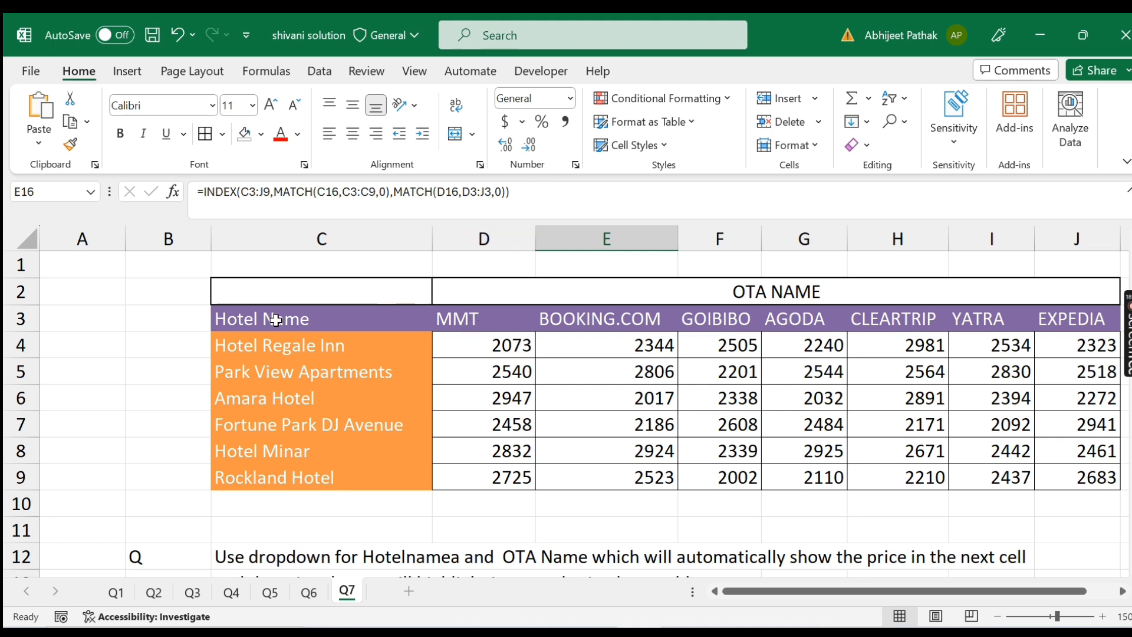
Try C16 as the lookup value of the second MATCH in the E16 price formula.
{"action": "left_click", "coordinate": [448, 188]}
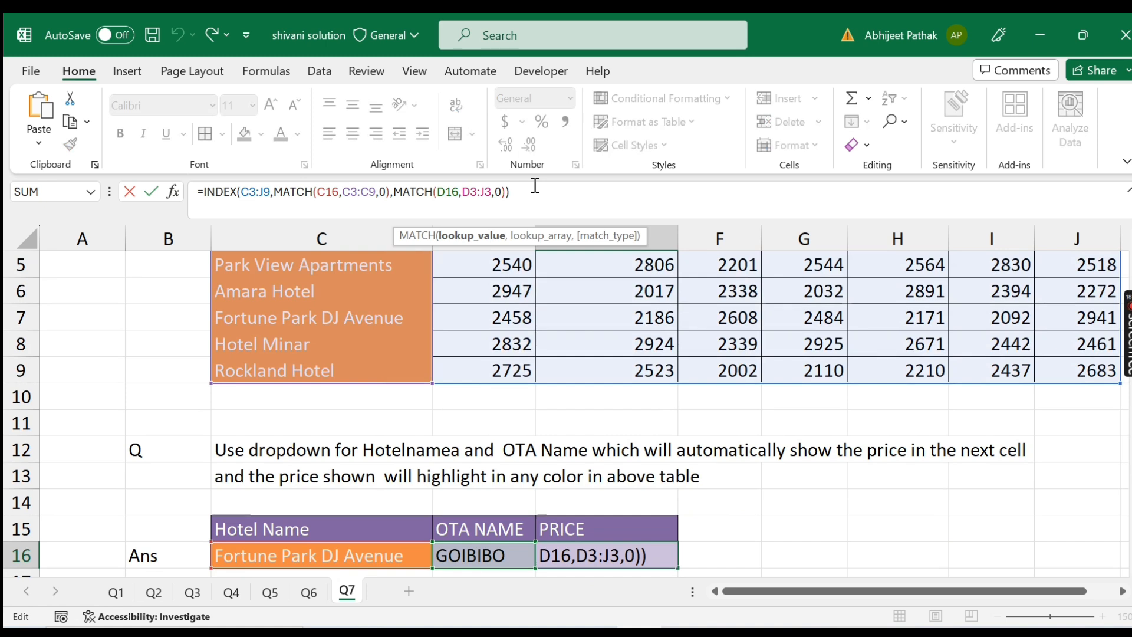
{"action": "key", "text": "BackSpace"}
{"action": "type", "text": "c"}
{"action": "key", "text": "Return"}
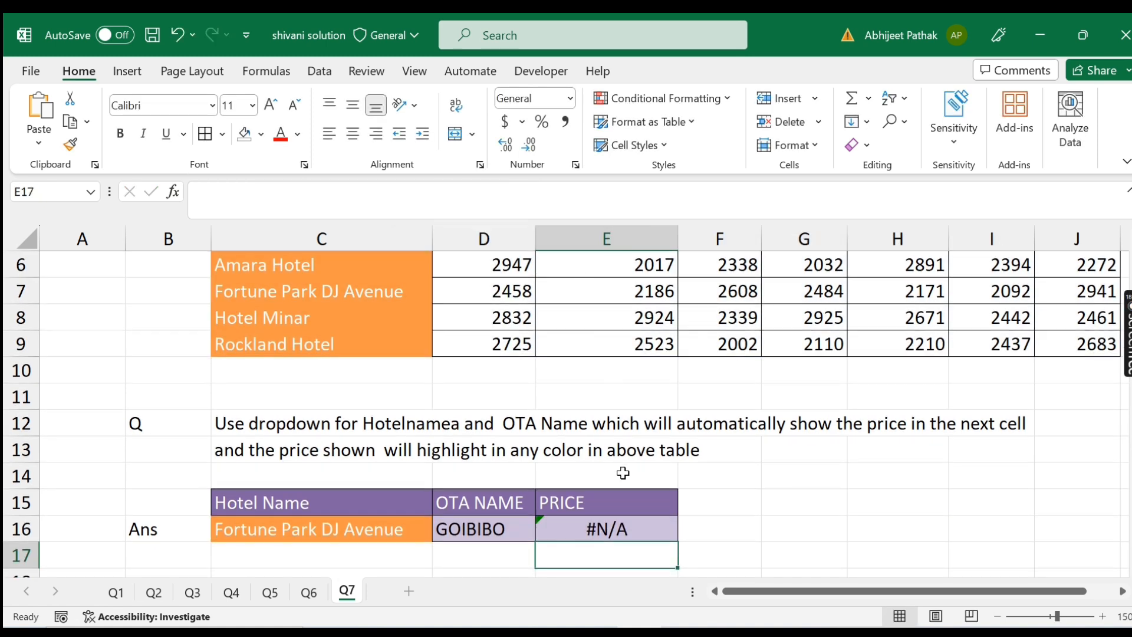
{"action": "left_click", "coordinate": [620, 523]}
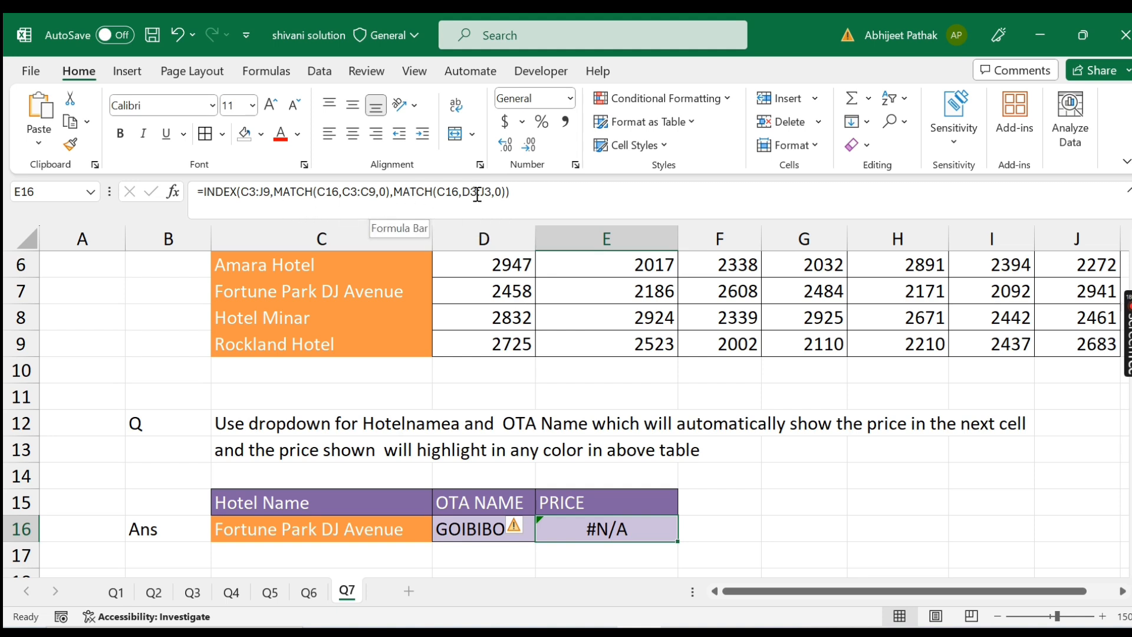
{"action": "scroll", "coordinate": [466, 264], "scroll_direction": "up", "scroll_amount": 2}
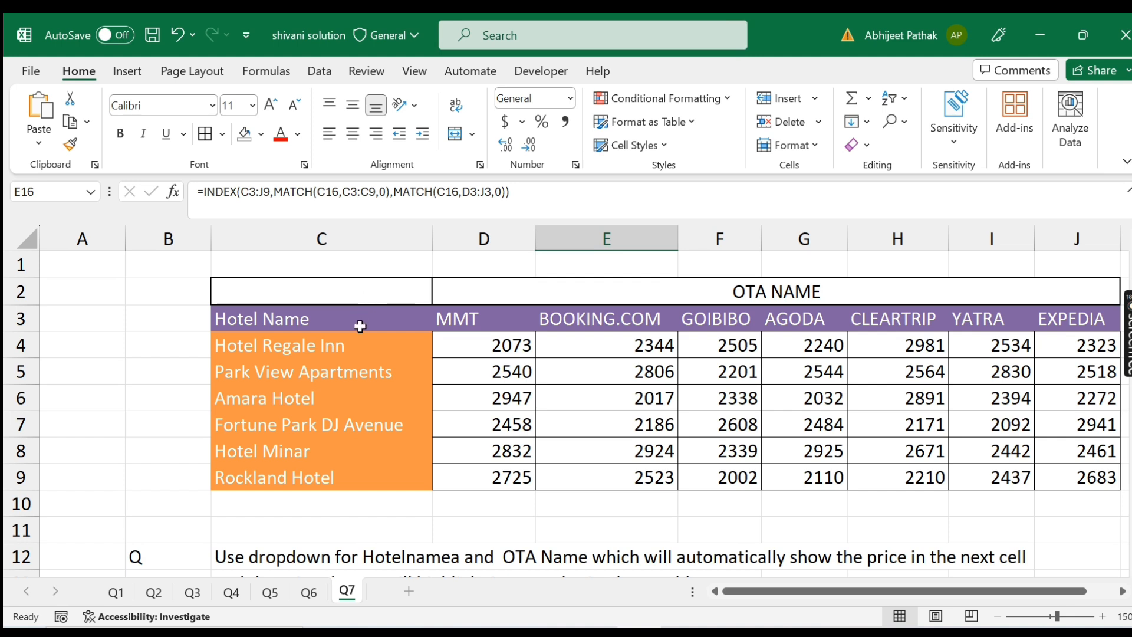
{"action": "left_click", "coordinate": [531, 196]}
{"action": "key", "text": "Left"}
{"action": "key", "text": "Left"}
{"action": "key", "text": "Left"}
{"action": "key", "text": "Left"}
{"action": "key", "text": "Left"}
{"action": "key", "text": "Left"}
{"action": "key", "text": "Left"}
{"action": "key", "text": "Left"}
{"action": "key", "text": "Left"}
{"action": "key", "text": "Left"}
{"action": "key", "text": "BackSpace"}
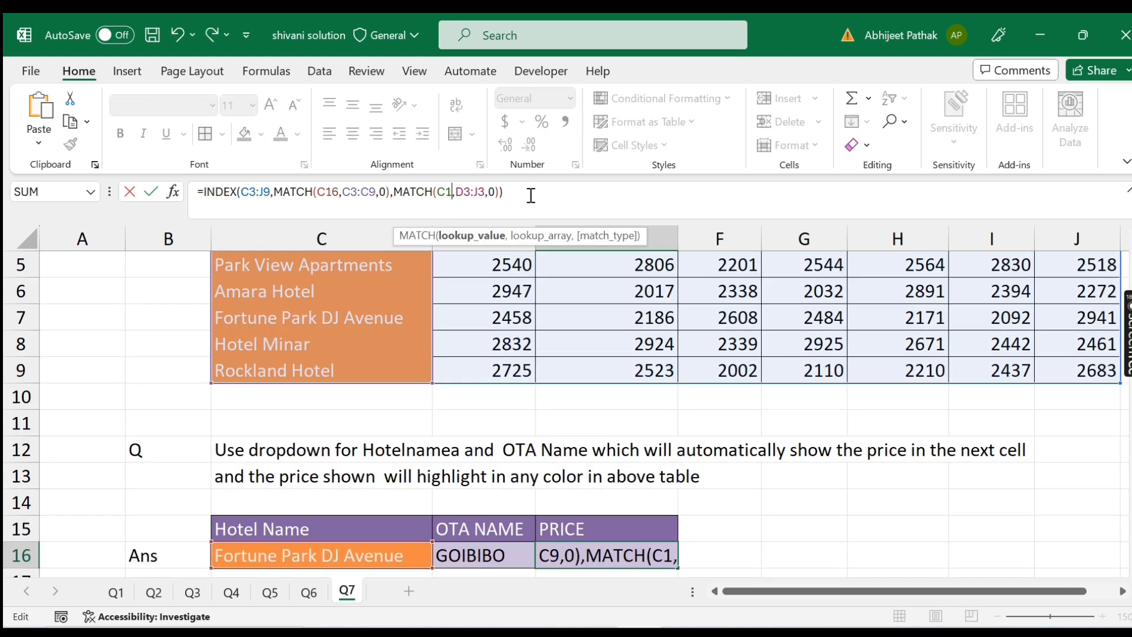
{"action": "key", "text": "Delete"}
{"action": "type", "text": "3"}
{"action": "key", "text": "Escape"}
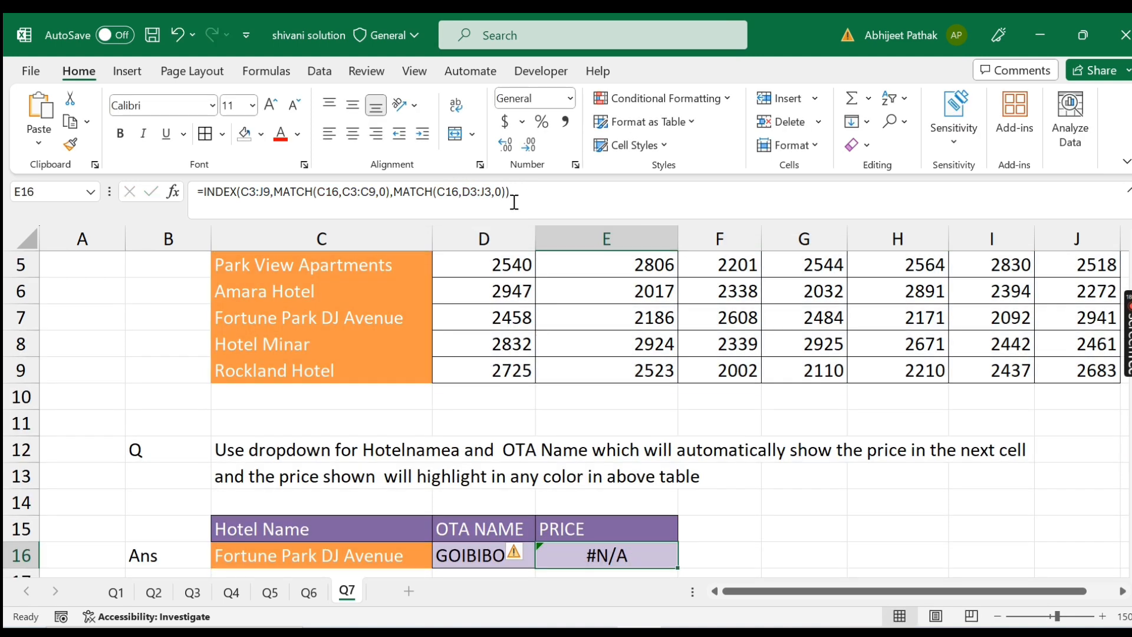
Set the second MATCH's lookup range in the E16 price formula to C3:J3.
{"action": "left_click", "coordinate": [471, 190]}
{"action": "key", "text": "BackSpace"}
{"action": "type", "text": "c"}
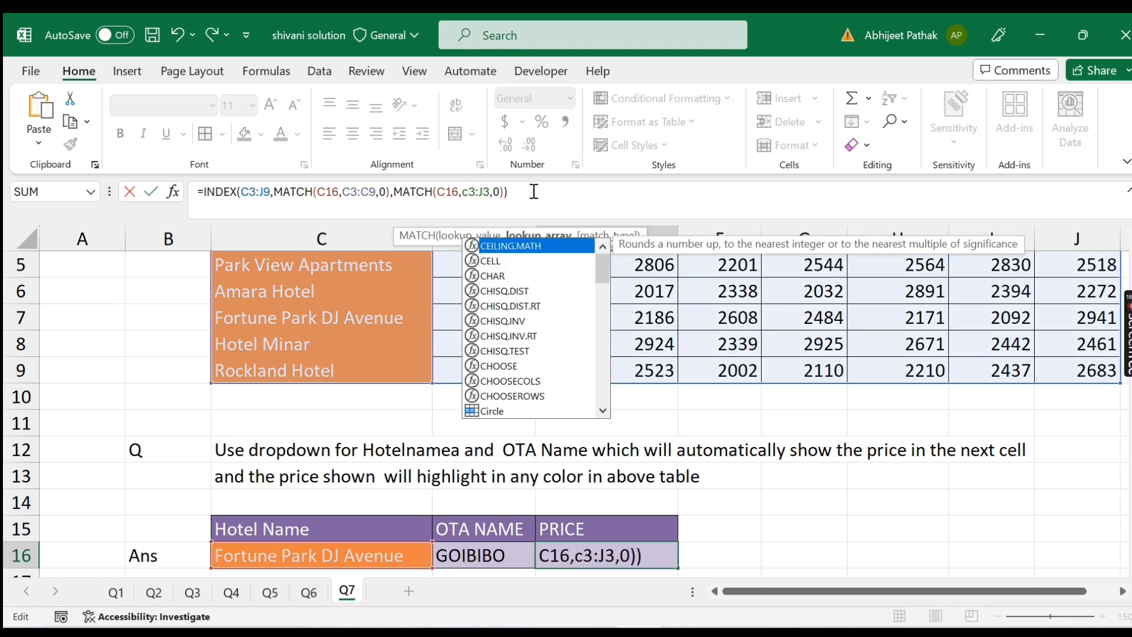
{"action": "key", "text": "Return"}
{"action": "scroll", "coordinate": [614, 505], "scroll_direction": "up", "scroll_amount": 2}
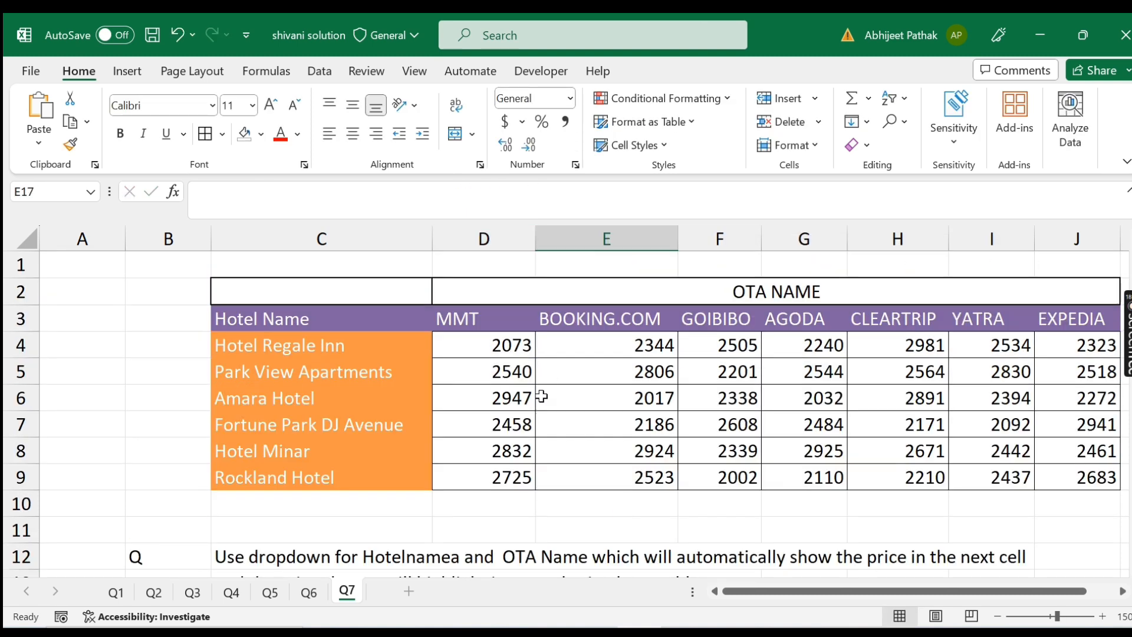
{"action": "scroll", "coordinate": [594, 469], "scroll_direction": "down", "scroll_amount": 4}
Set the second MATCH's lookup value in E16 to D16 and check the price against the table.
{"action": "left_click", "coordinate": [606, 342]}
{"action": "scroll", "coordinate": [606, 342], "scroll_direction": "up", "scroll_amount": 1}
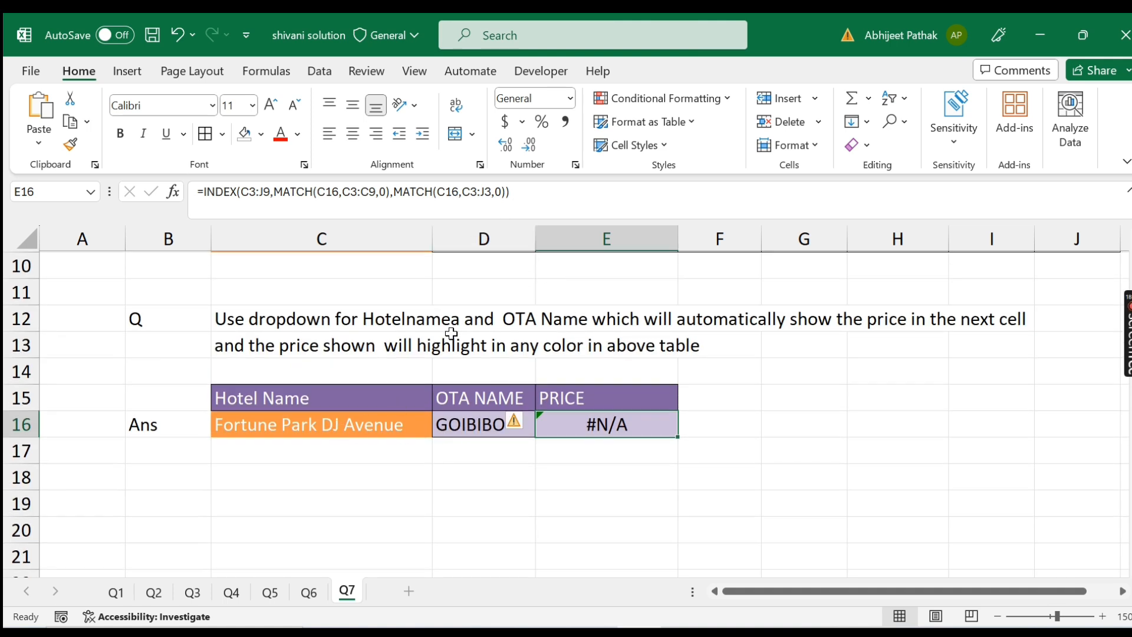
{"action": "left_click", "coordinate": [447, 192]}
{"action": "key", "text": "BackSpace"}
{"action": "type", "text": "d"}
{"action": "key", "text": "Return"}
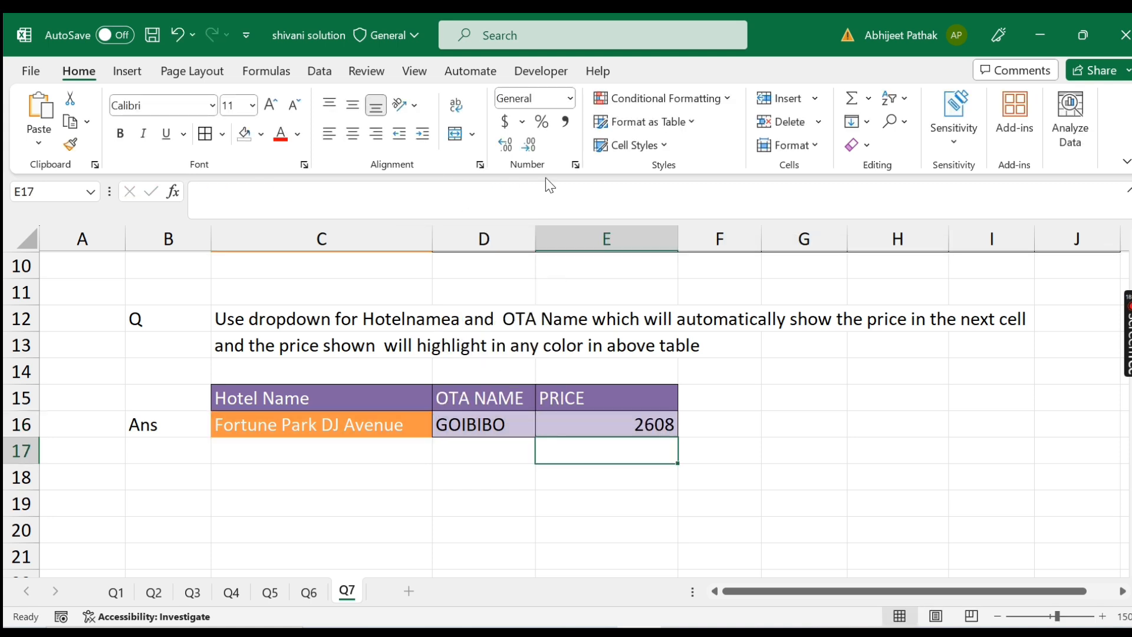
{"action": "left_click", "coordinate": [641, 425]}
{"action": "scroll", "coordinate": [513, 424], "scroll_direction": "up", "scroll_amount": 3}
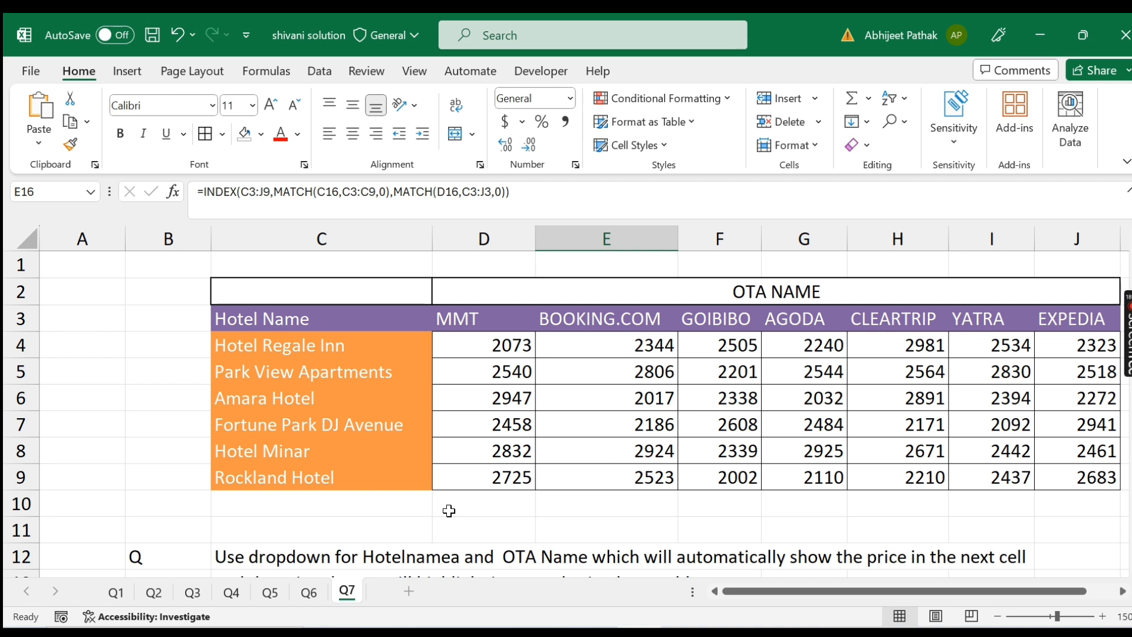
{"action": "left_click", "coordinate": [306, 521]}
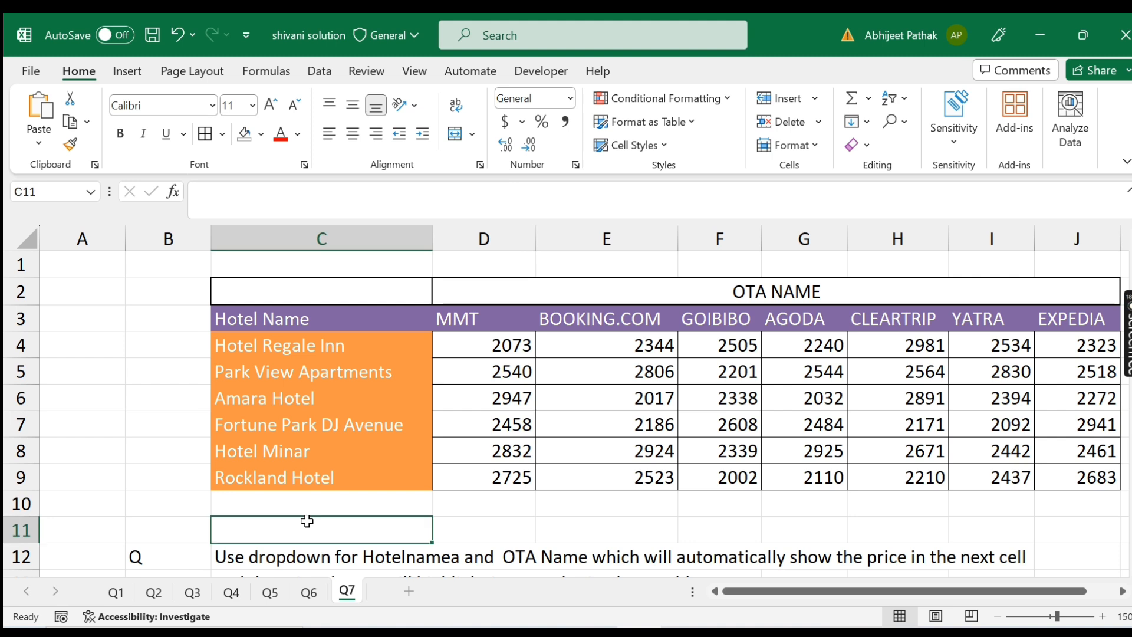